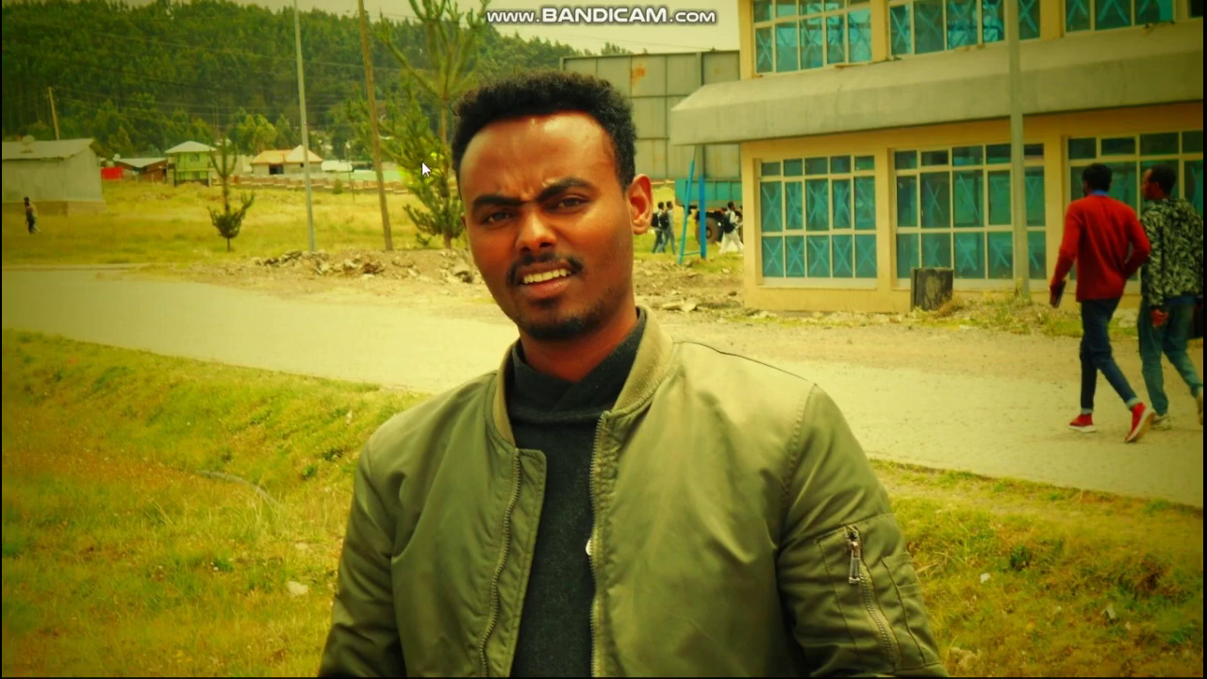
- Launch PowerPoint from the taskbar and create a Blank Presentation
{"action": "mouse_move", "coordinate": [142, 674]}
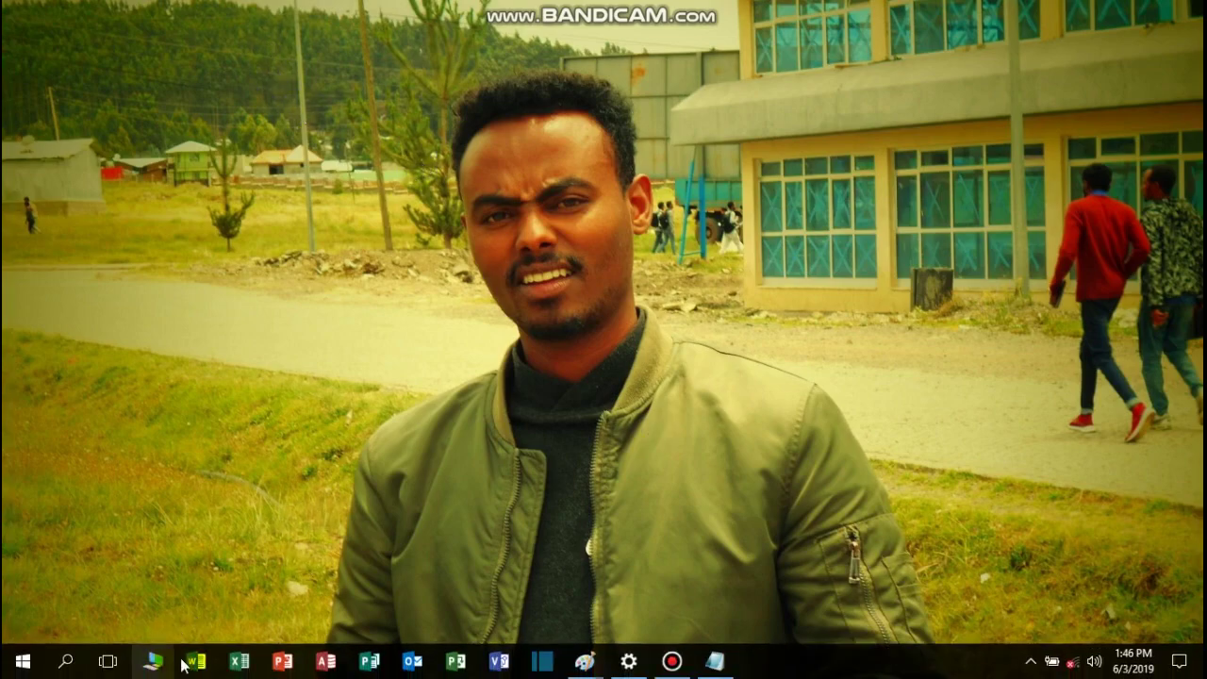
{"action": "left_click", "coordinate": [280, 664]}
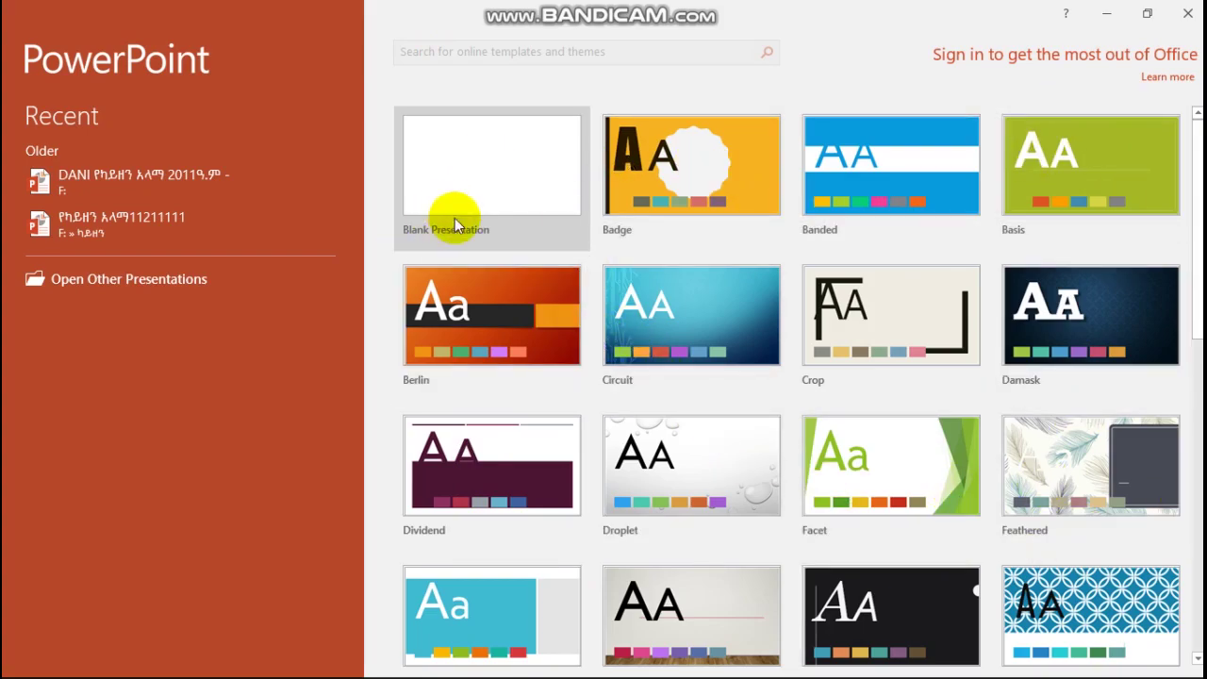
{"action": "left_click", "coordinate": [480, 191]}
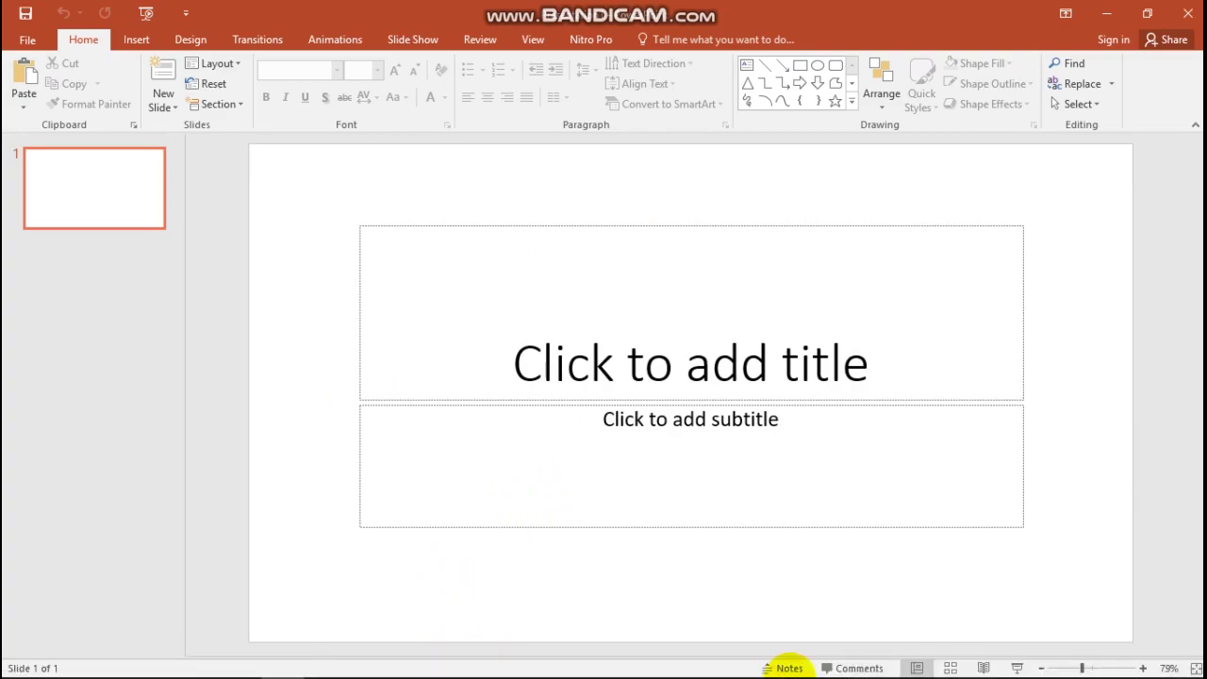
{"action": "left_click", "coordinate": [716, 662]}
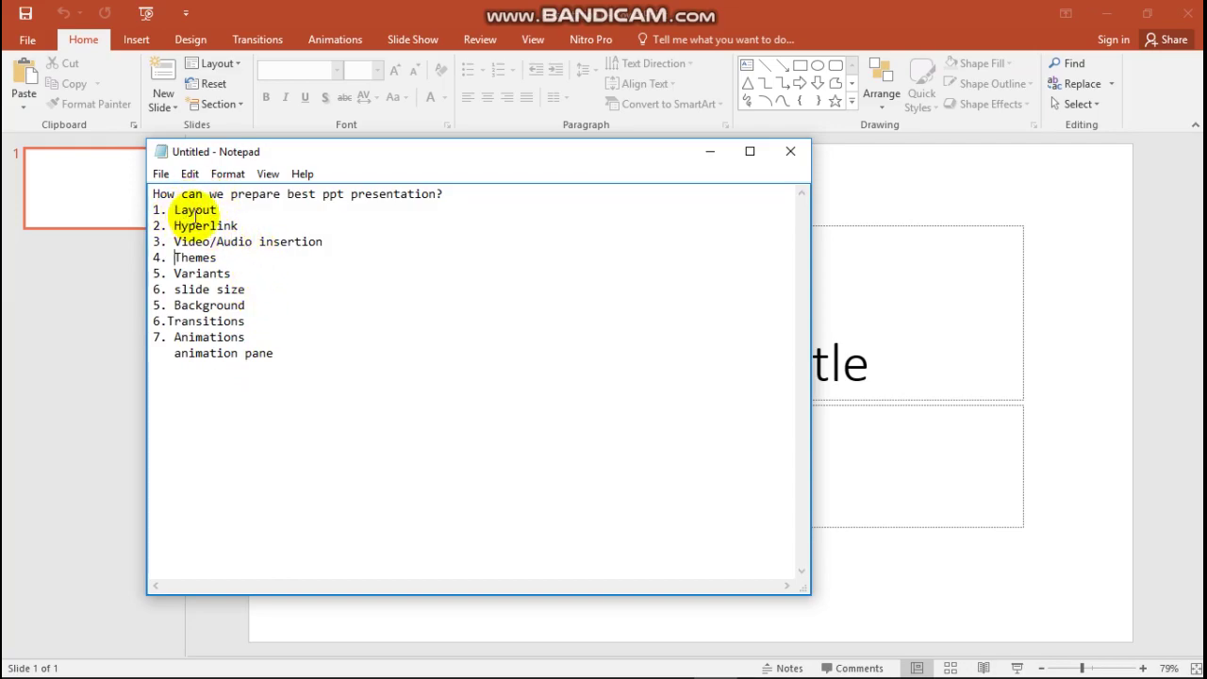
{"action": "left_click", "coordinate": [708, 153]}
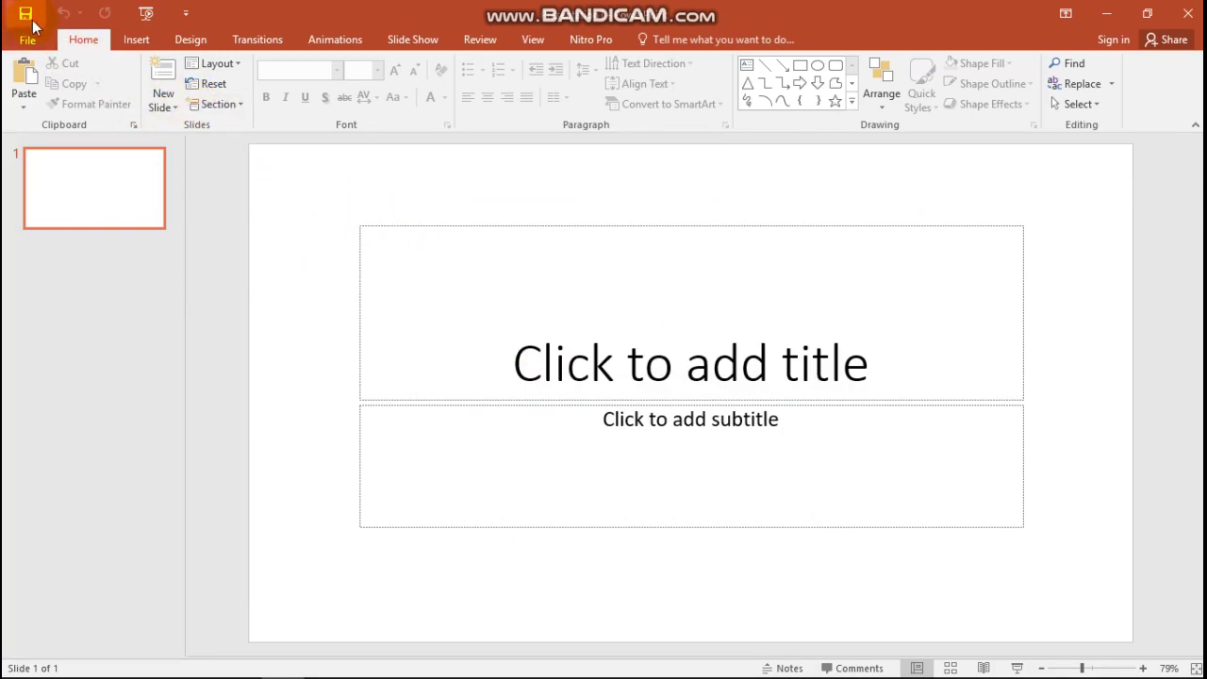
{"action": "left_click", "coordinate": [83, 51]}
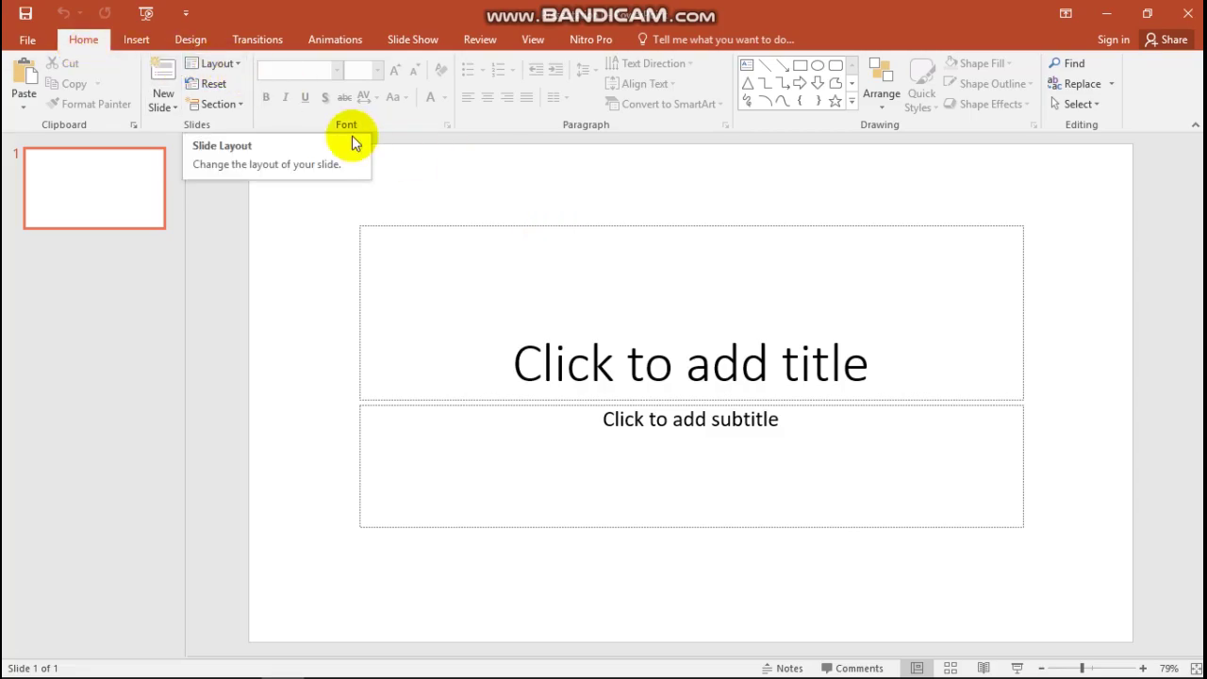
{"action": "left_click", "coordinate": [241, 64]}
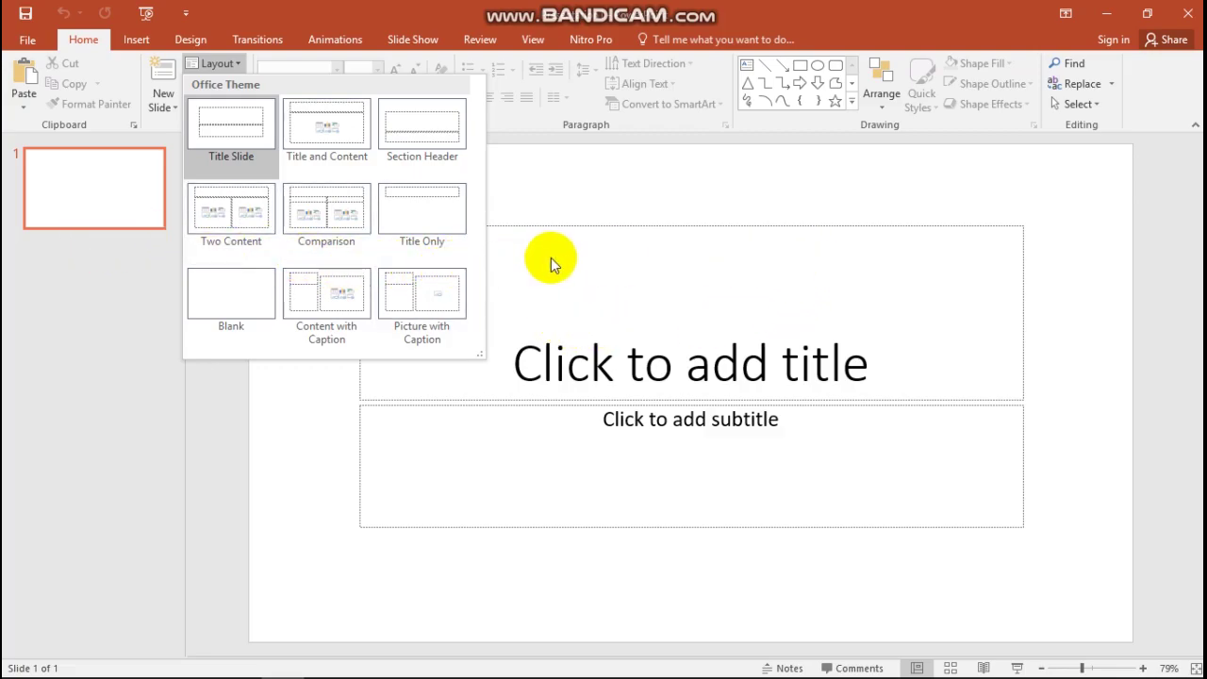
{"action": "left_click", "coordinate": [236, 125]}
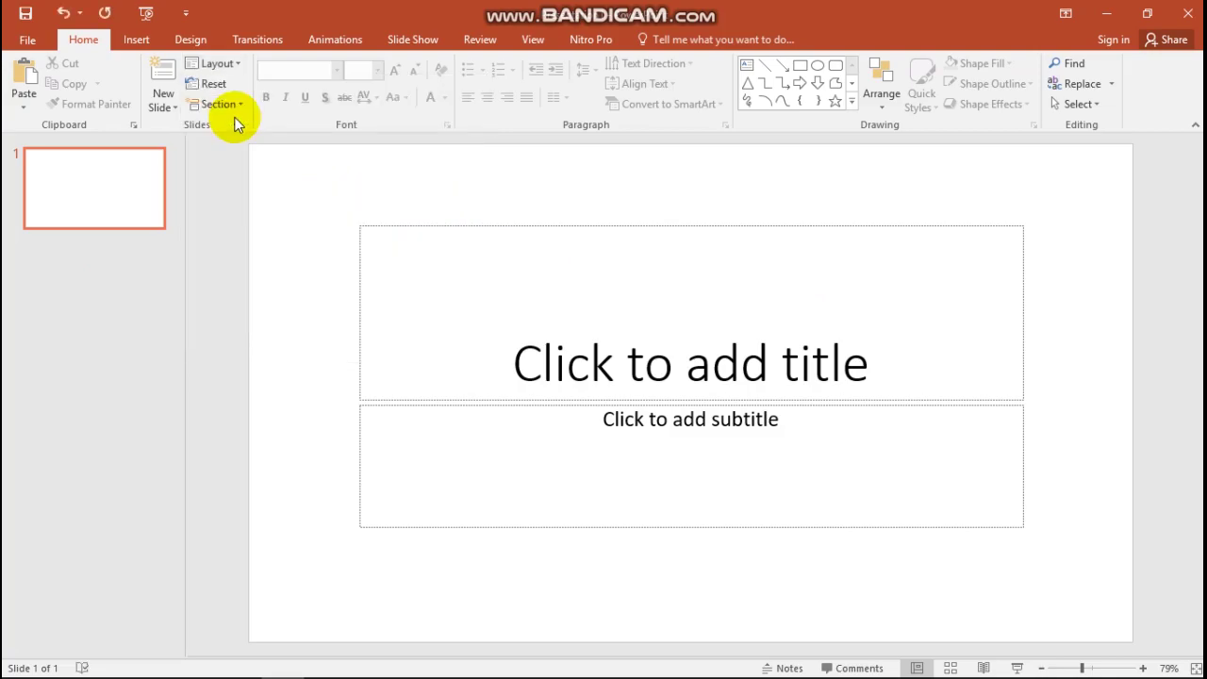
{"action": "left_click", "coordinate": [236, 63]}
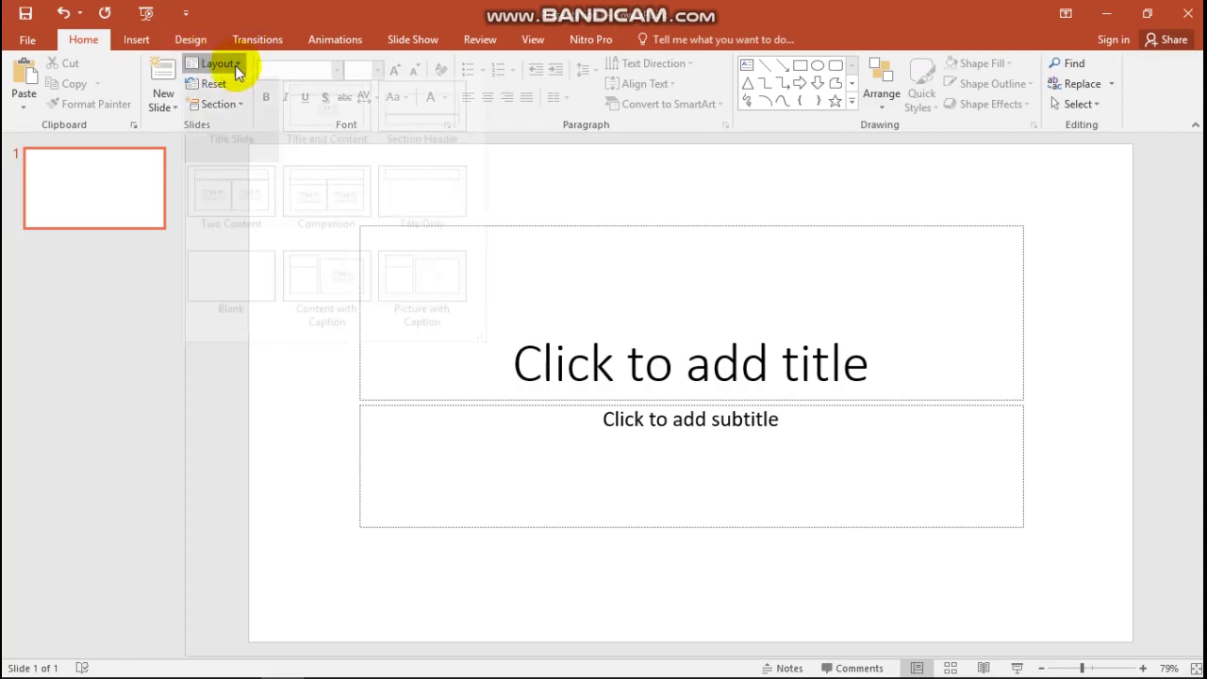
{"action": "left_click", "coordinate": [236, 126]}
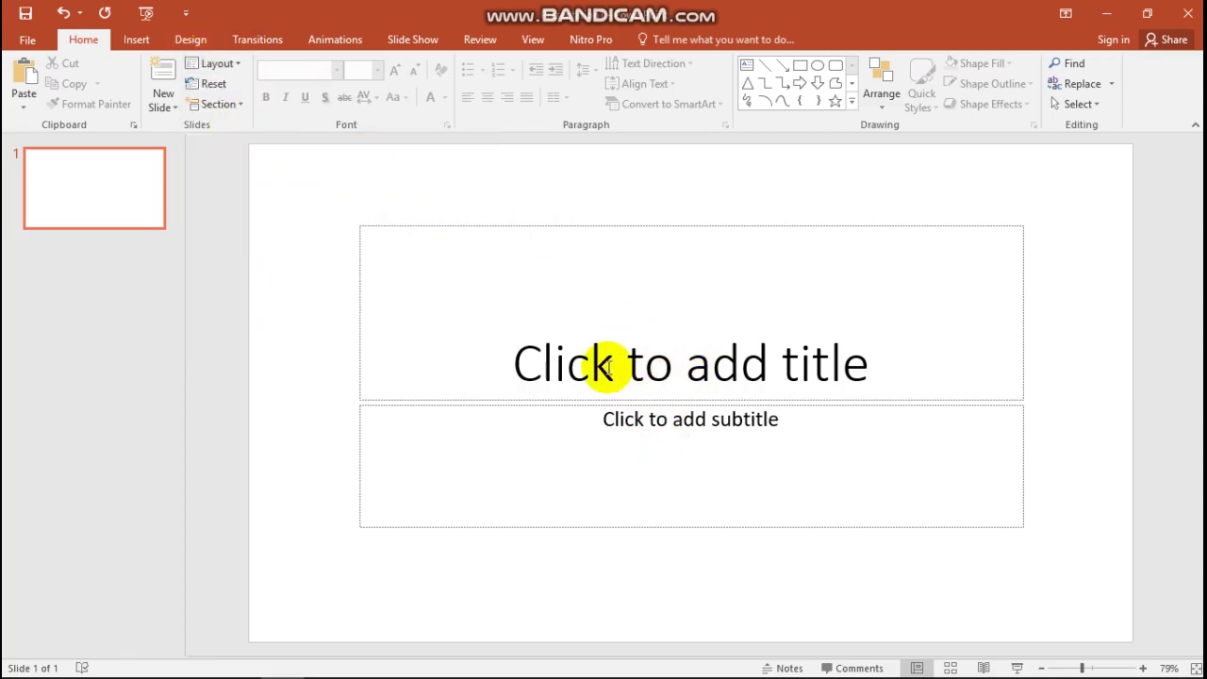
{"action": "left_click", "coordinate": [691, 358]}
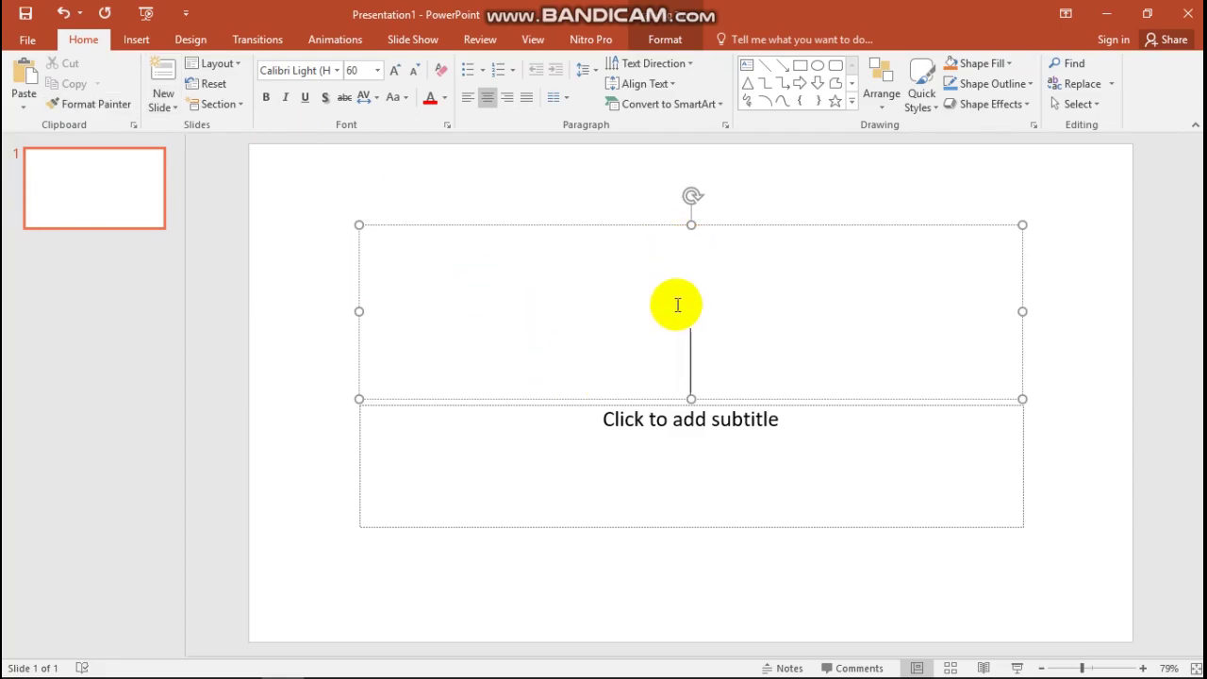
- Enter 'WELCOME TO MY PRESENTATION!' as the title and cut the empty subtitle placeholder
{"action": "type", "text": "WE"}
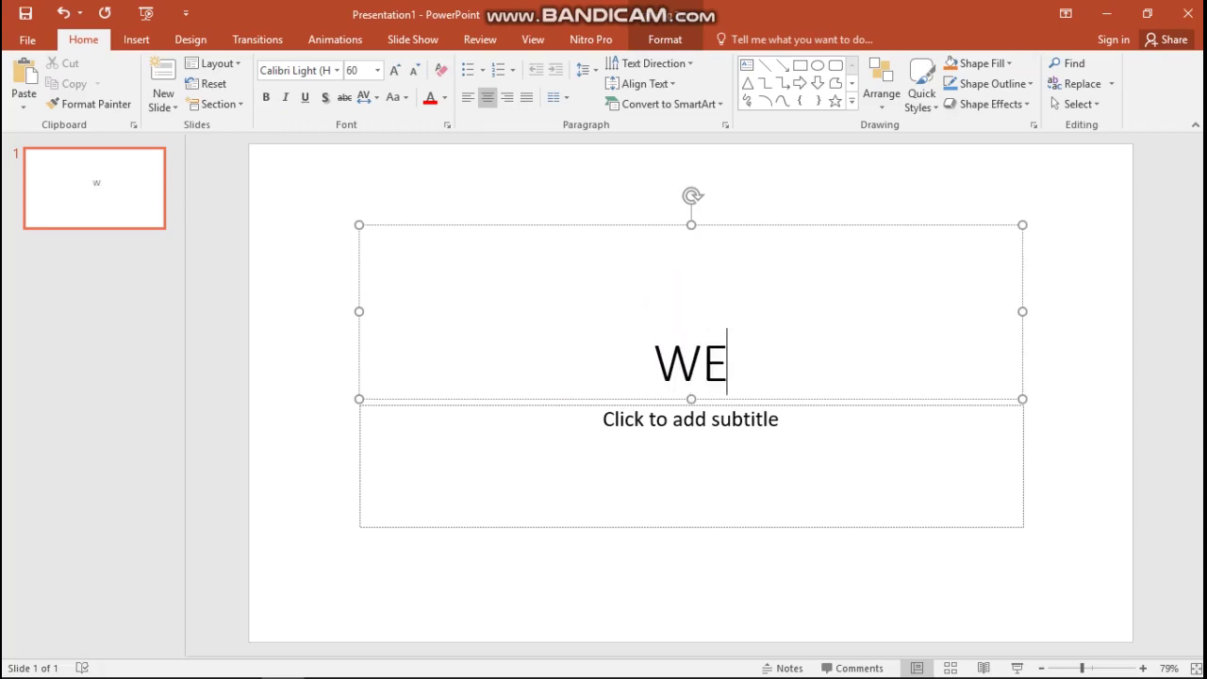
{"action": "type", "text": "L"}
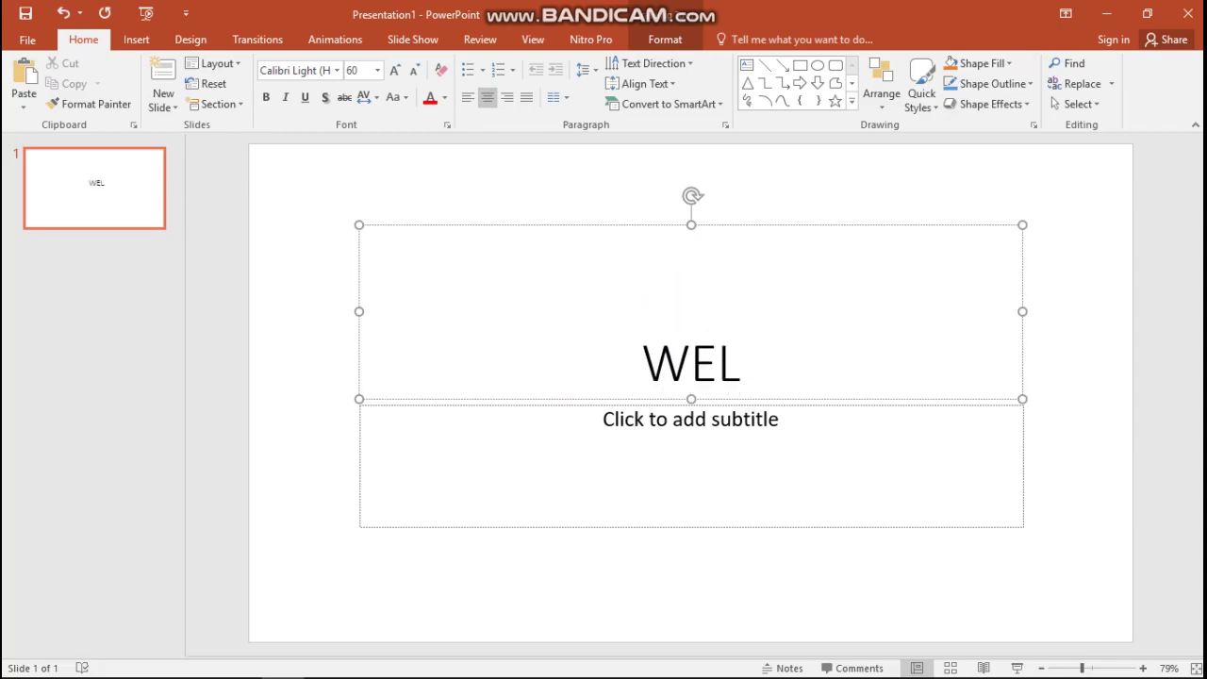
{"action": "type", "text": "COME TO MY"}
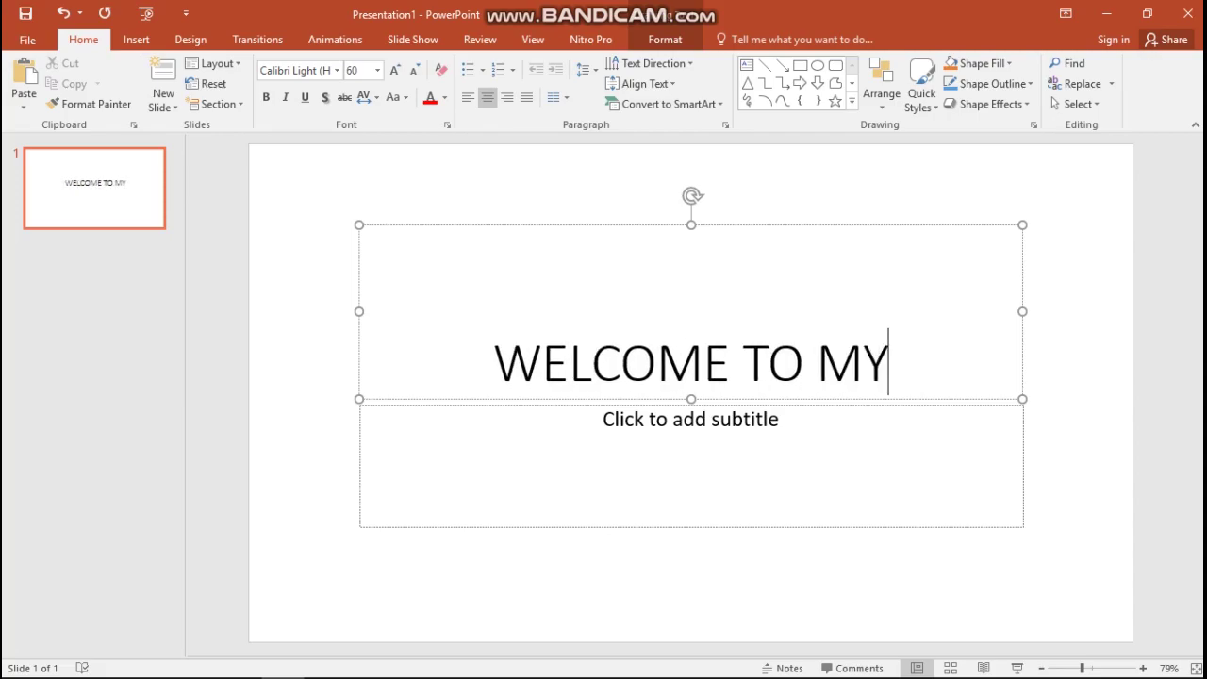
{"action": "type", "text": " PRESENTATION"}
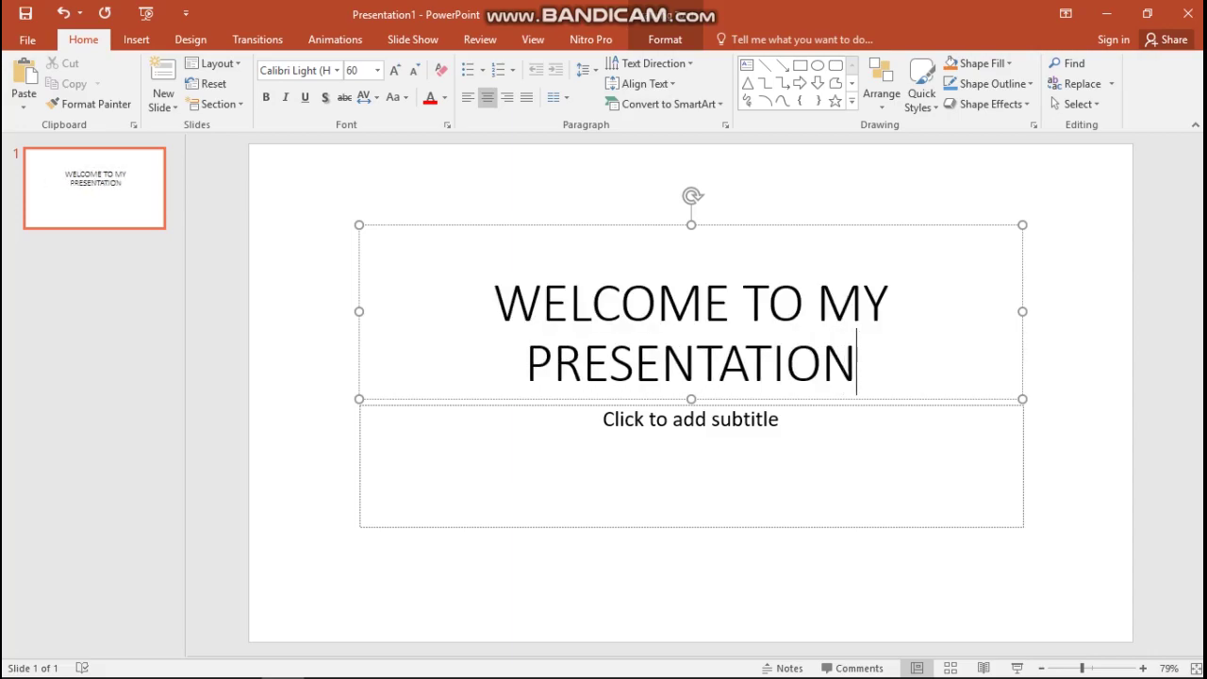
{"action": "type", "text": "!"}
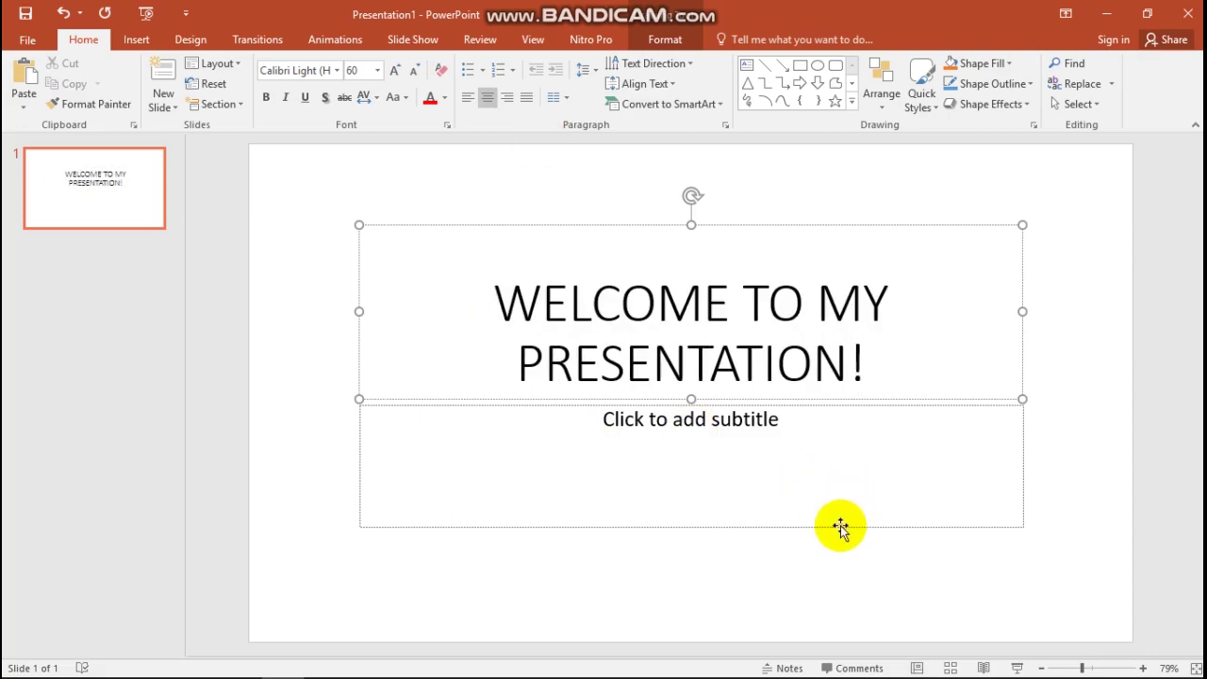
{"action": "left_click", "coordinate": [838, 526]}
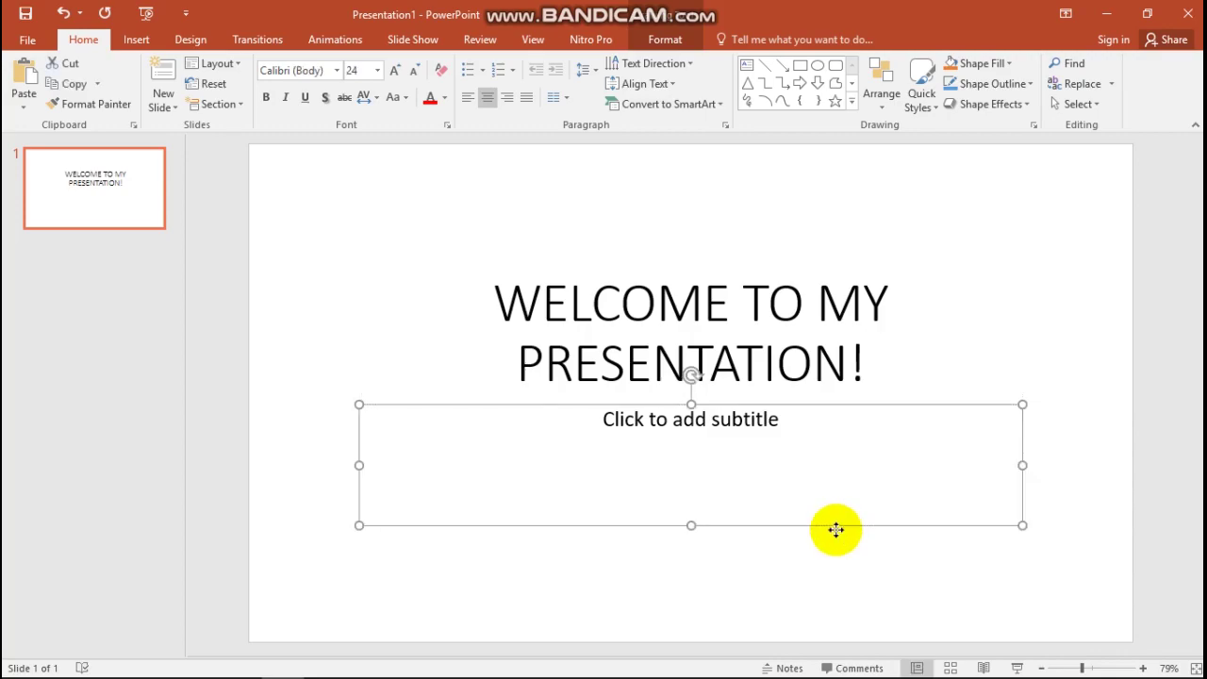
{"action": "right_click", "coordinate": [836, 529]}
{"action": "left_click", "coordinate": [891, 234]}
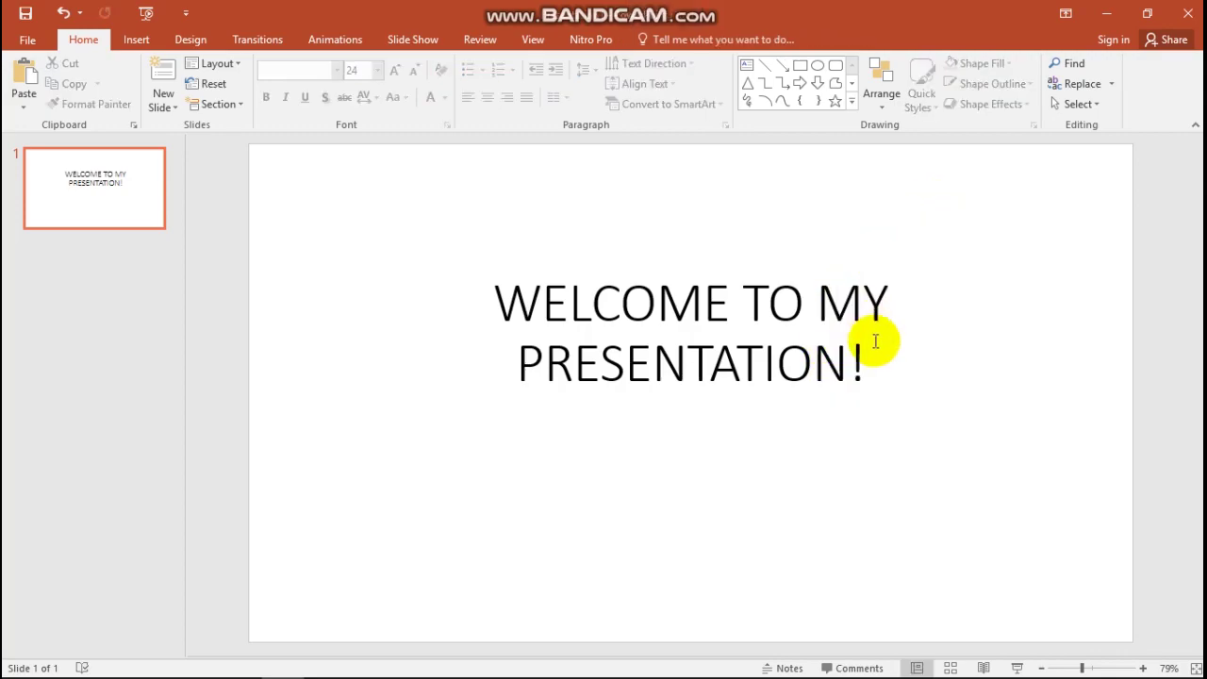
{"action": "left_click", "coordinate": [866, 363]}
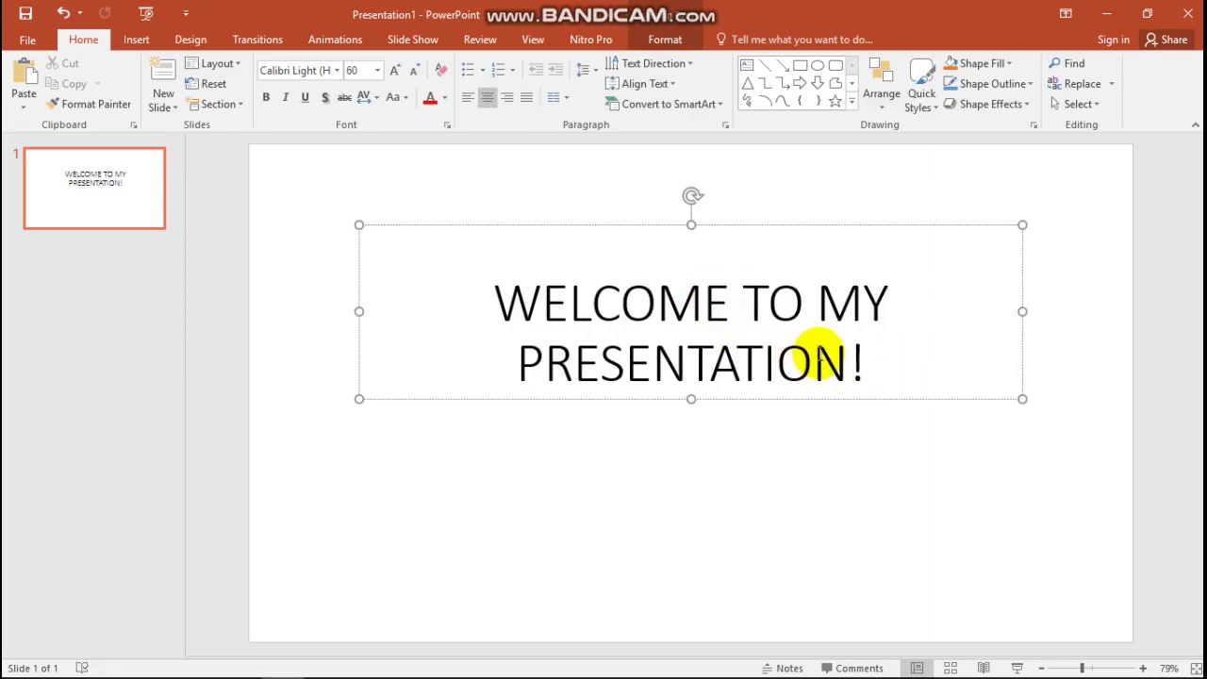
- Select the whole title text and apply the Informal Roman font
{"action": "left_click_drag", "start_coordinate": [876, 361], "coordinate": [509, 309]}
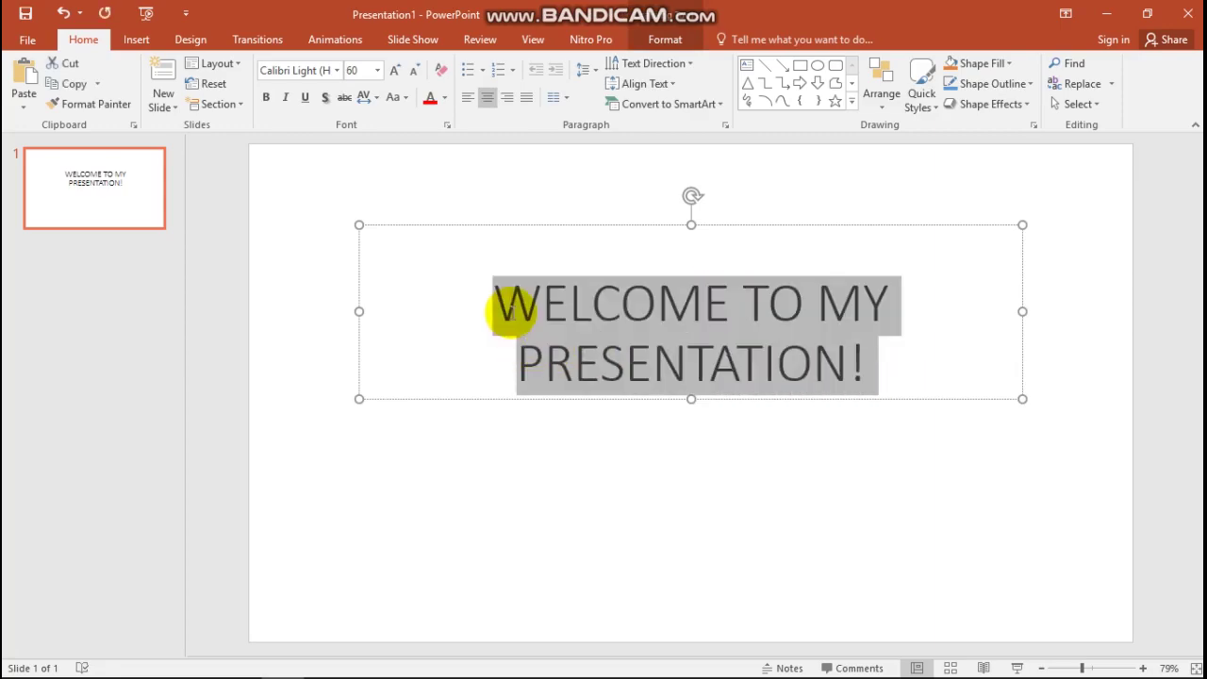
{"action": "left_click", "coordinate": [336, 71]}
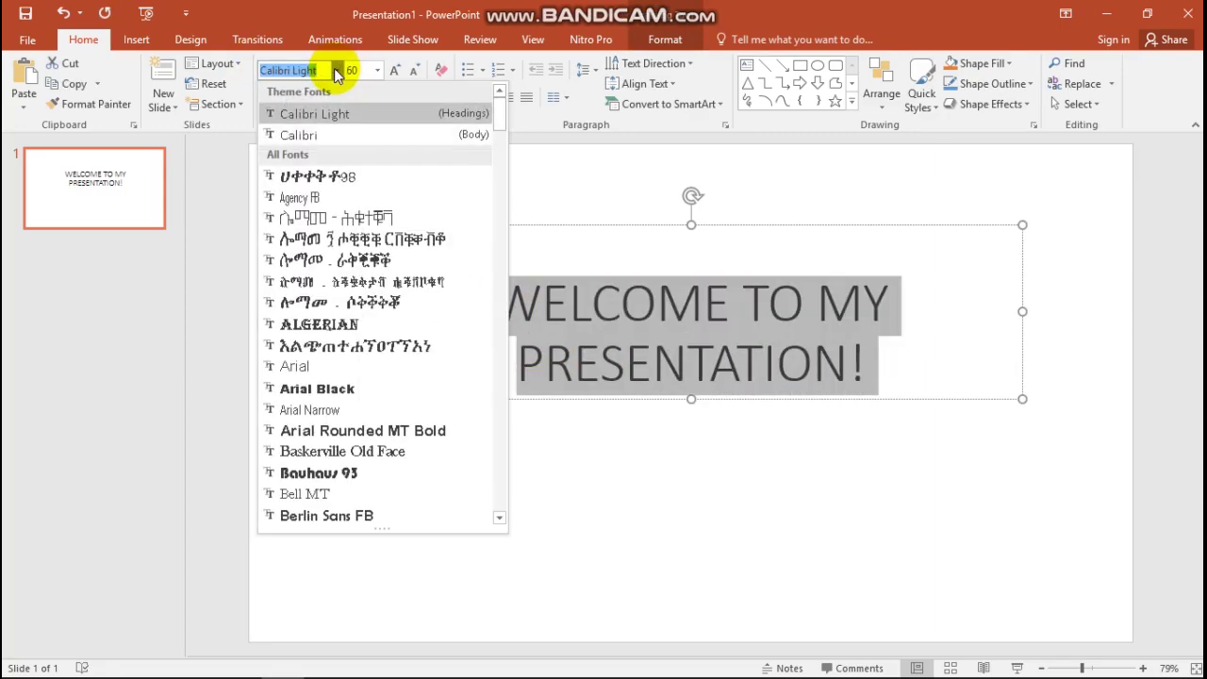
{"action": "scroll", "coordinate": [390, 274], "scroll_direction": "down", "scroll_amount": 7}
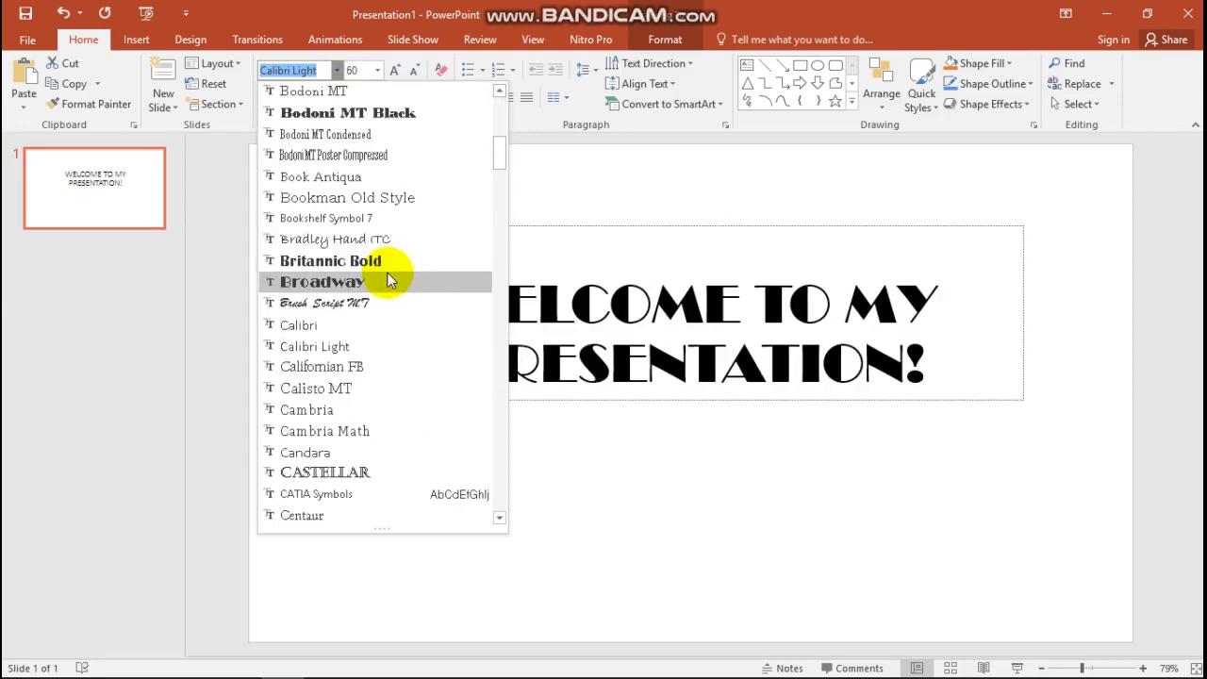
{"action": "scroll", "coordinate": [356, 351], "scroll_direction": "down", "scroll_amount": 5}
{"action": "scroll", "coordinate": [344, 245], "scroll_direction": "down", "scroll_amount": 2}
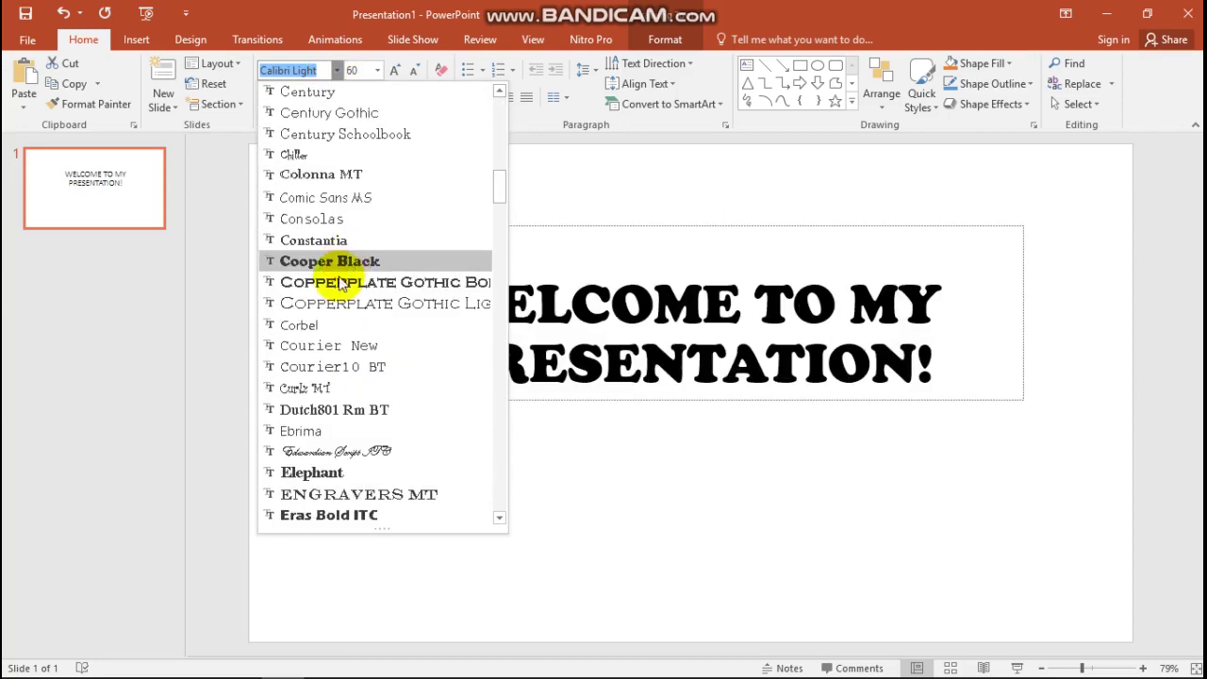
{"action": "scroll", "coordinate": [310, 509], "scroll_direction": "down", "scroll_amount": 4}
{"action": "scroll", "coordinate": [301, 393], "scroll_direction": "down", "scroll_amount": 5}
{"action": "scroll", "coordinate": [340, 415], "scroll_direction": "down", "scroll_amount": 1}
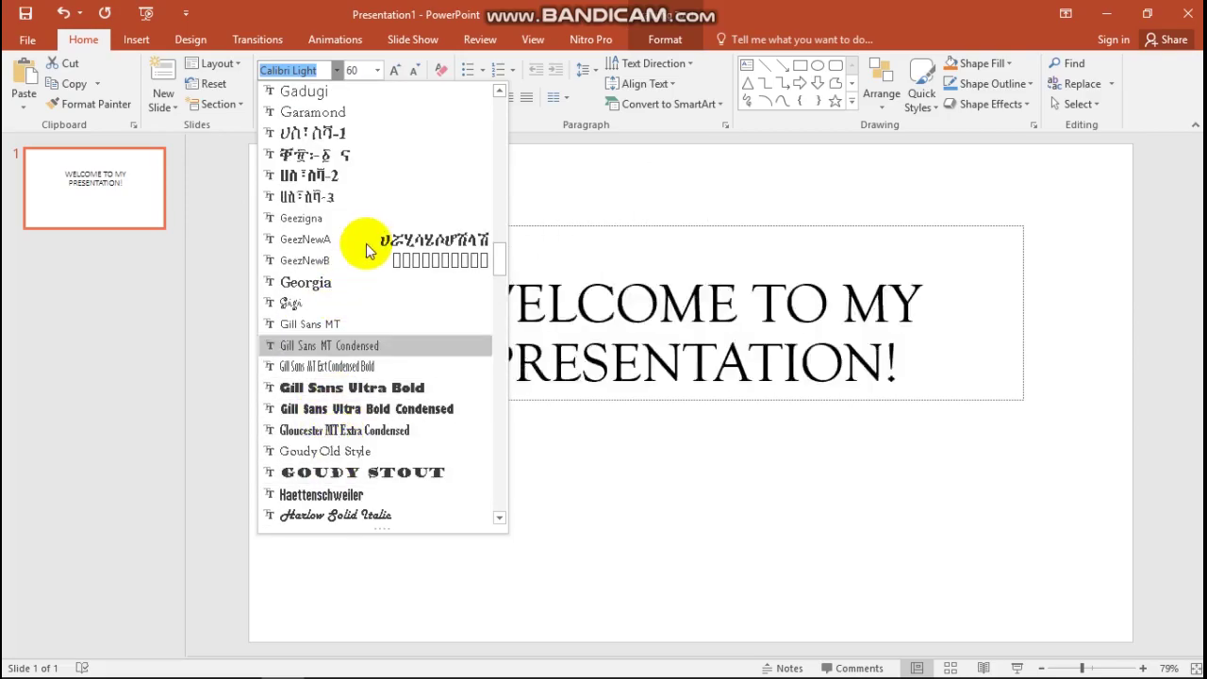
{"action": "scroll", "coordinate": [359, 282], "scroll_direction": "down", "scroll_amount": 6}
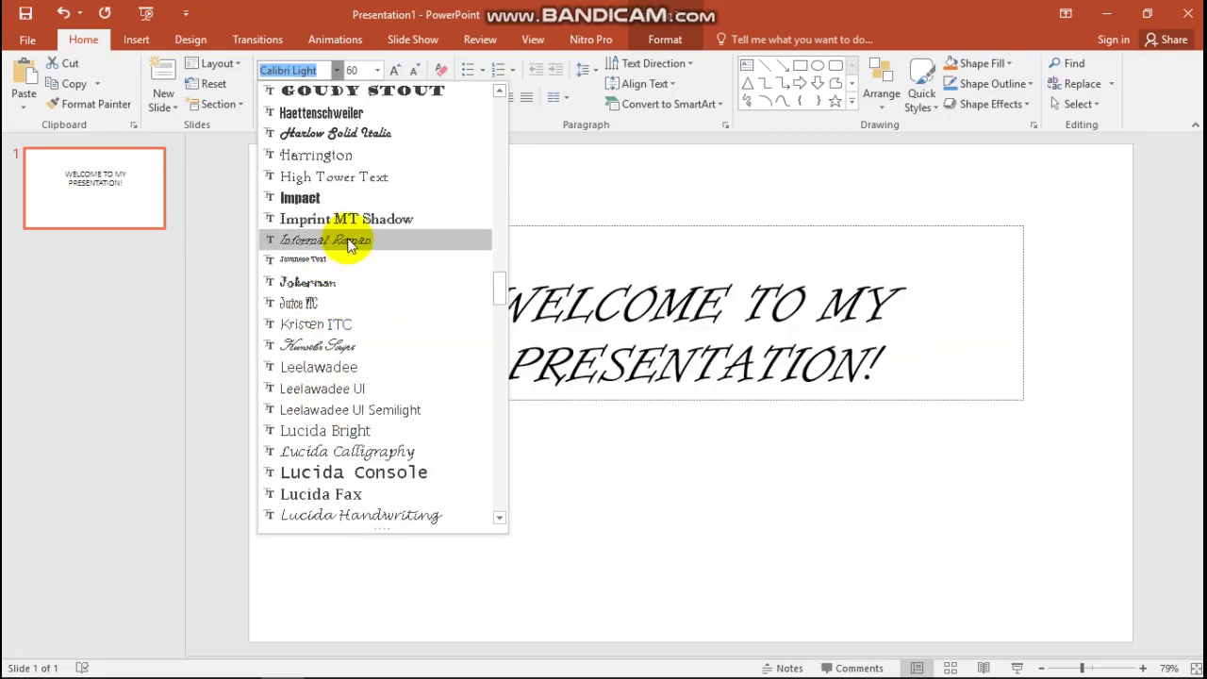
{"action": "left_click", "coordinate": [321, 239]}
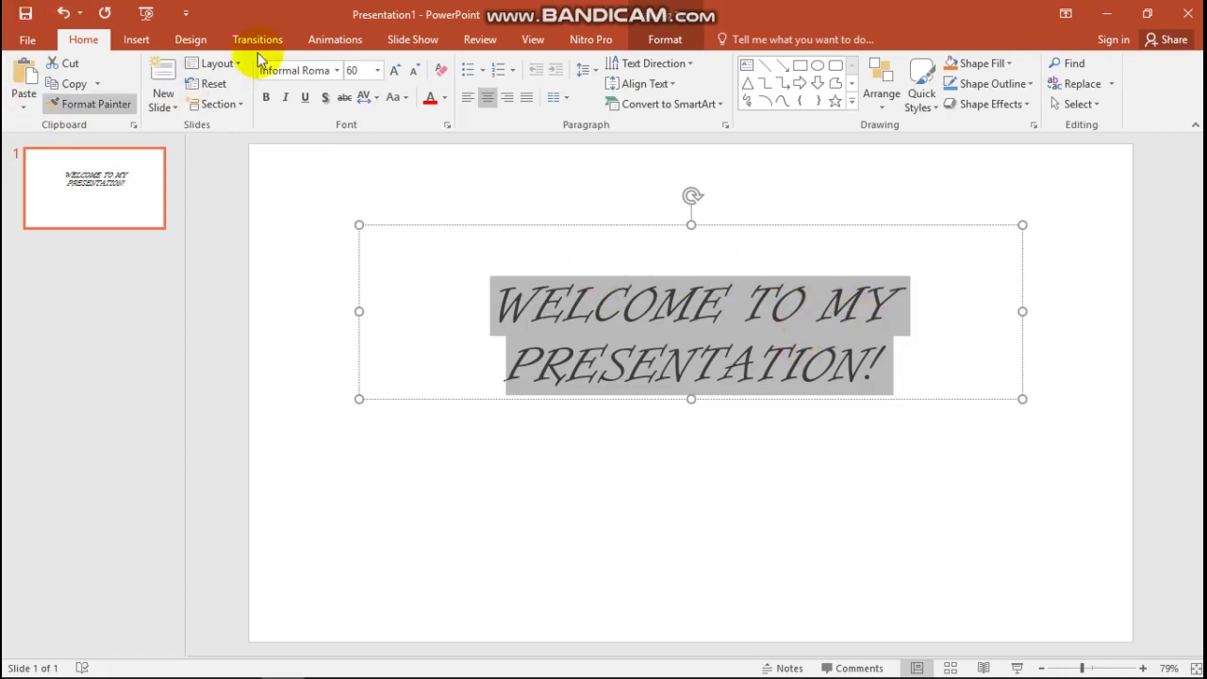
- Enlarge the title text and stretch the title box wider, taller and upward
{"action": "left_click", "coordinate": [403, 74]}
{"action": "left_click", "coordinate": [403, 74]}
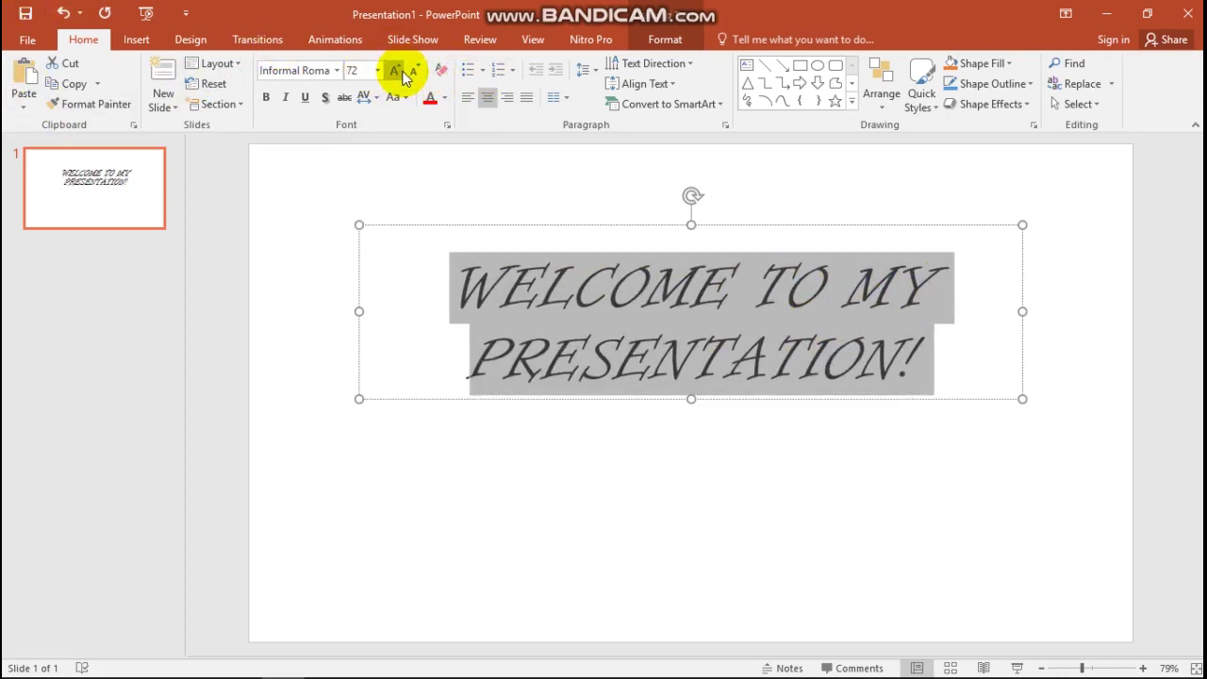
{"action": "left_click", "coordinate": [402, 74]}
{"action": "left_click", "coordinate": [403, 75]}
{"action": "left_click", "coordinate": [403, 75]}
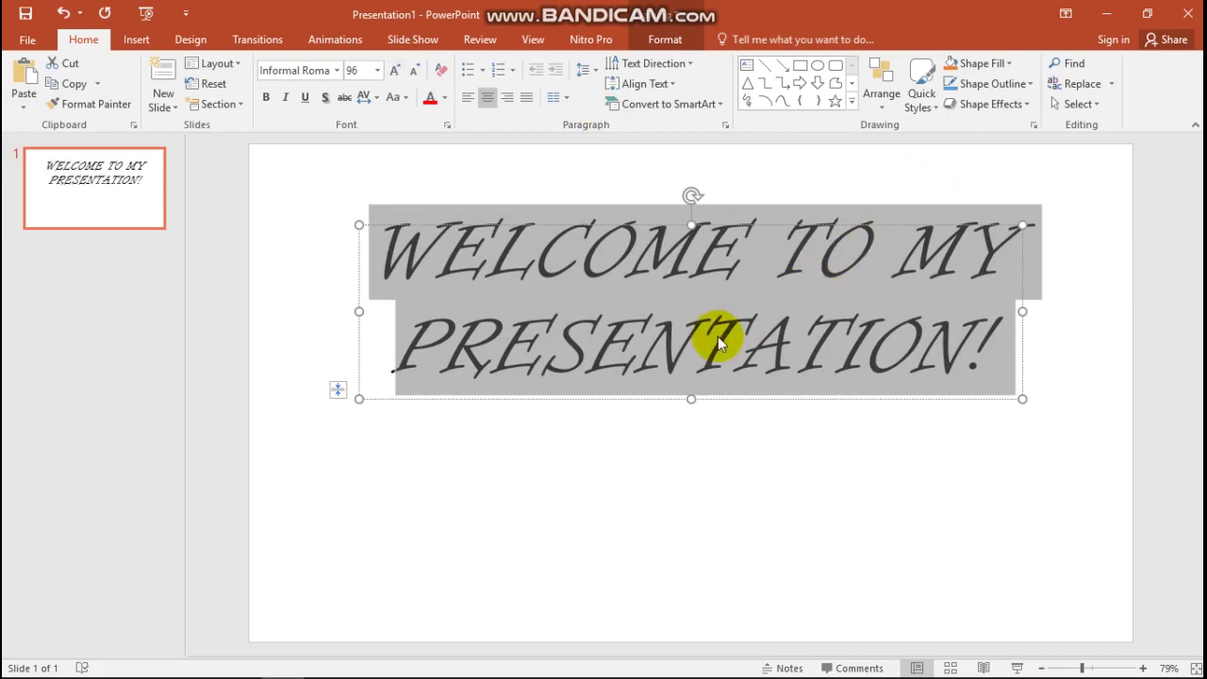
{"action": "left_click", "coordinate": [1027, 311]}
{"action": "left_click_drag", "start_coordinate": [1028, 311], "coordinate": [1082, 311]}
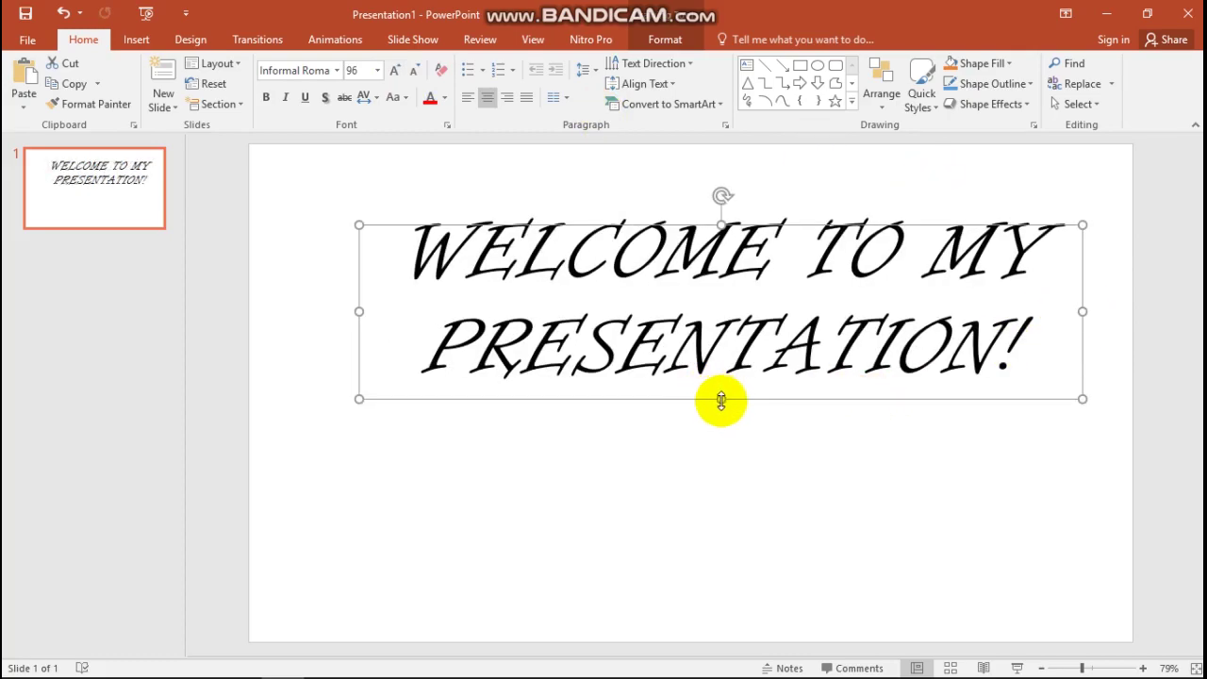
{"action": "left_click_drag", "start_coordinate": [721, 401], "coordinate": [721, 435]}
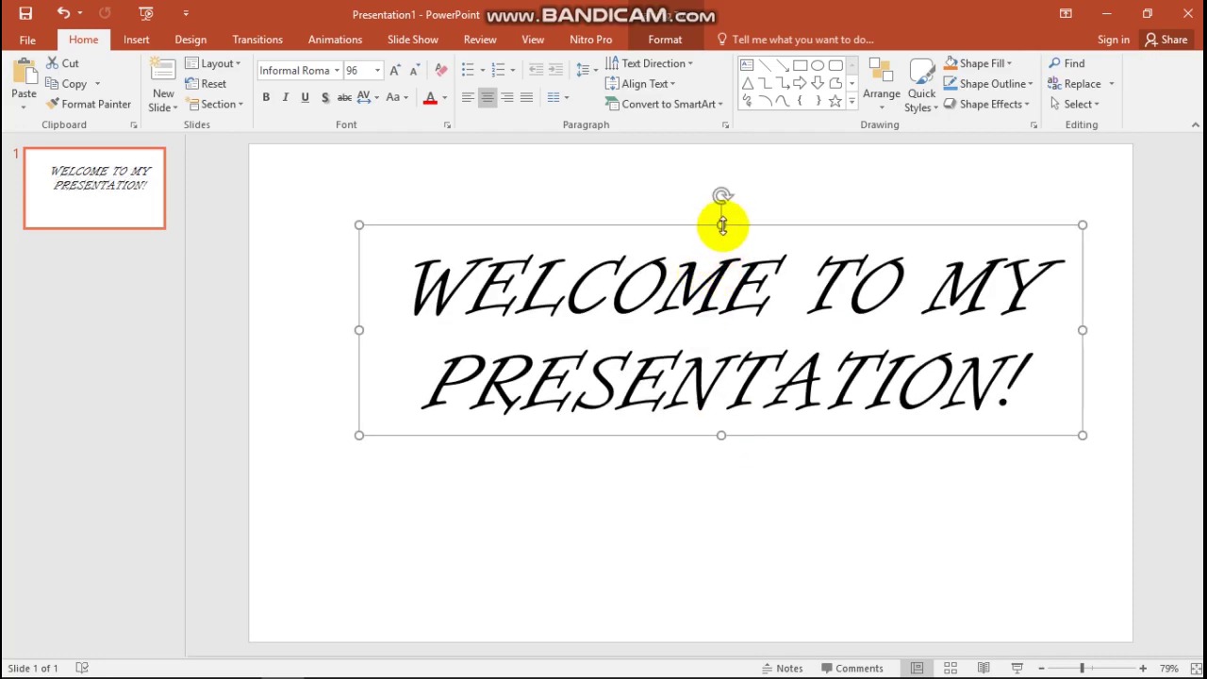
{"action": "left_click_drag", "start_coordinate": [721, 225], "coordinate": [721, 198]}
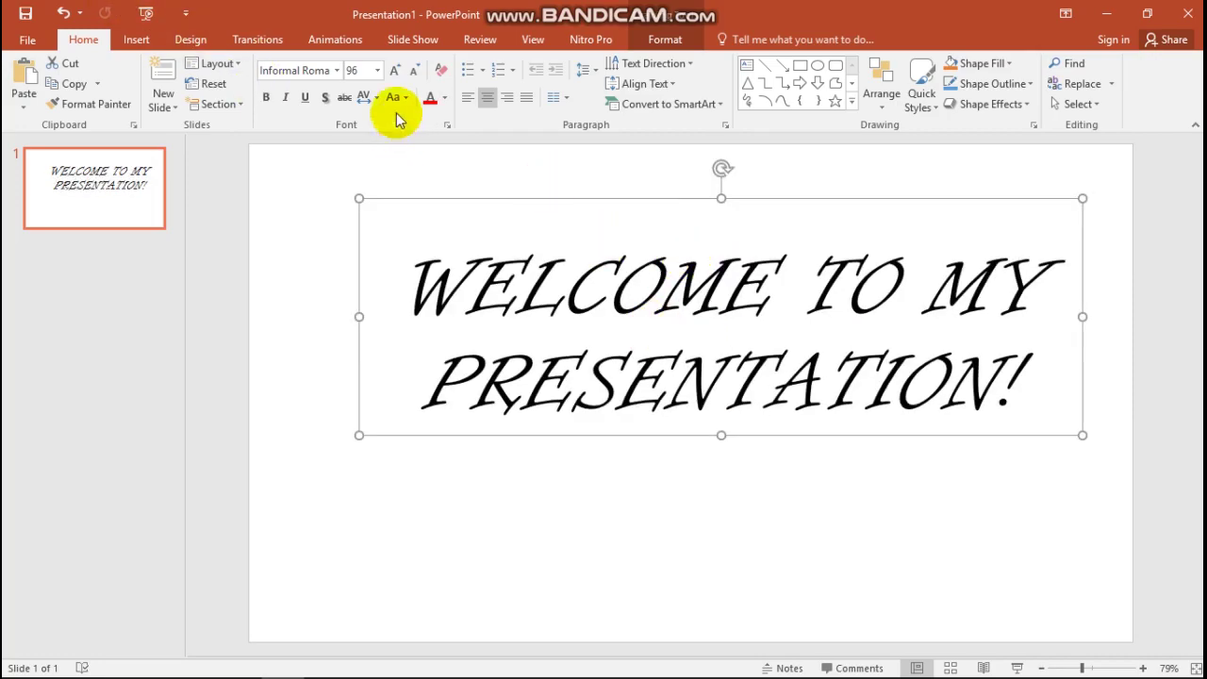
- Adjust the title font size until it settles at 96 pt
{"action": "left_click", "coordinate": [395, 70]}
{"action": "left_click", "coordinate": [395, 70]}
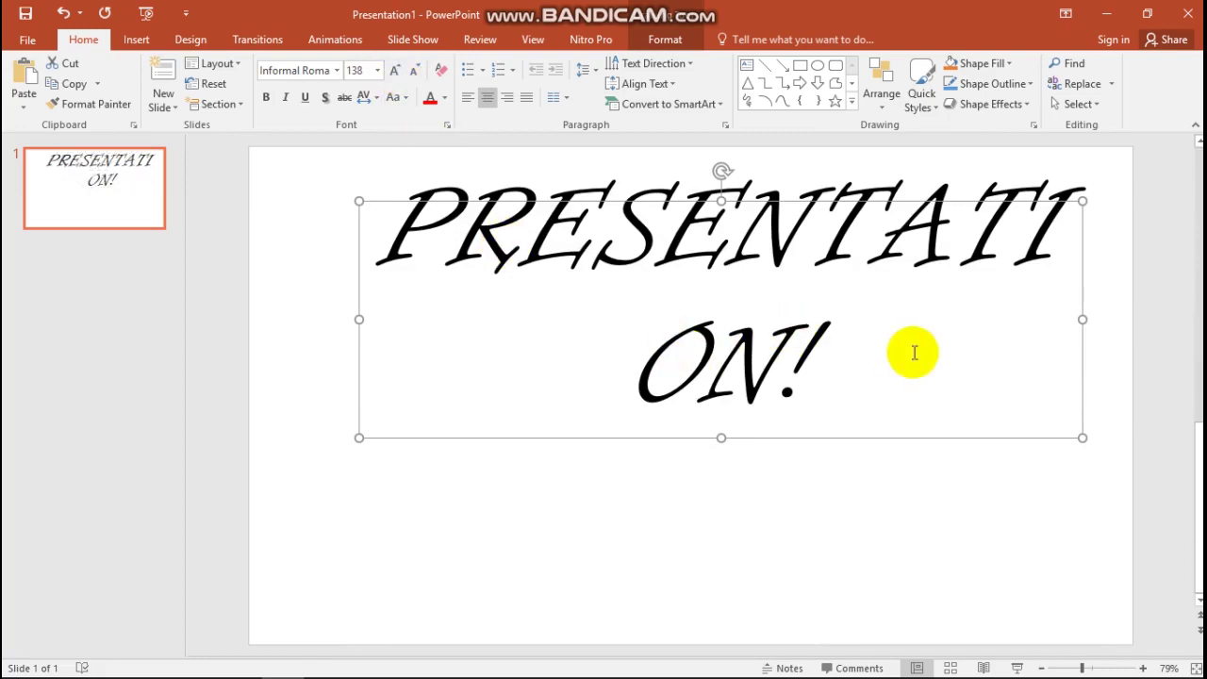
{"action": "left_click", "coordinate": [415, 72]}
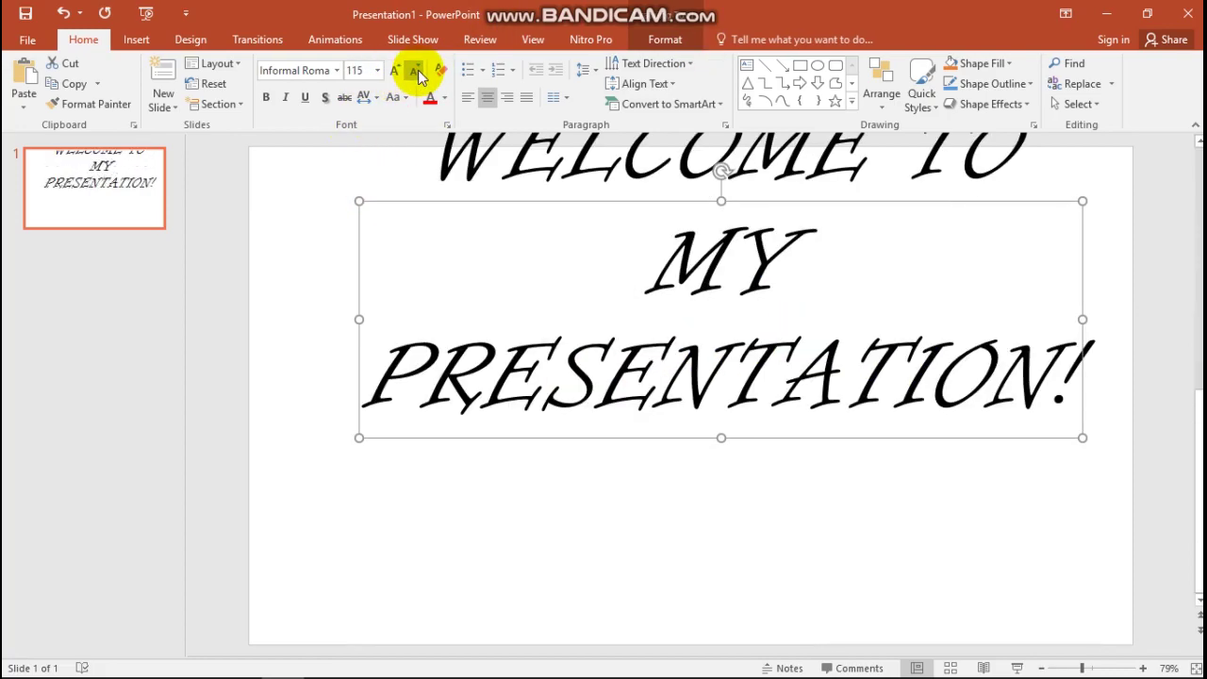
{"action": "left_click", "coordinate": [416, 71]}
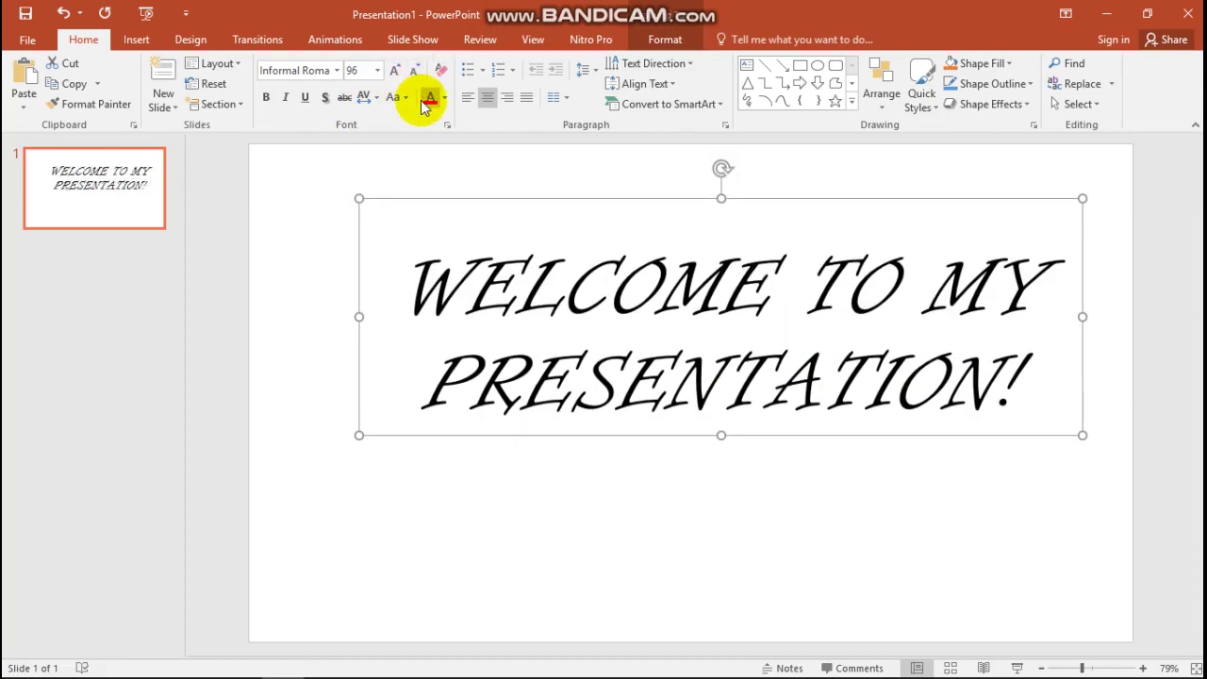
- Make the word WELCOME green
{"action": "left_click", "coordinate": [774, 304]}
{"action": "left_click_drag", "start_coordinate": [774, 303], "coordinate": [415, 278]}
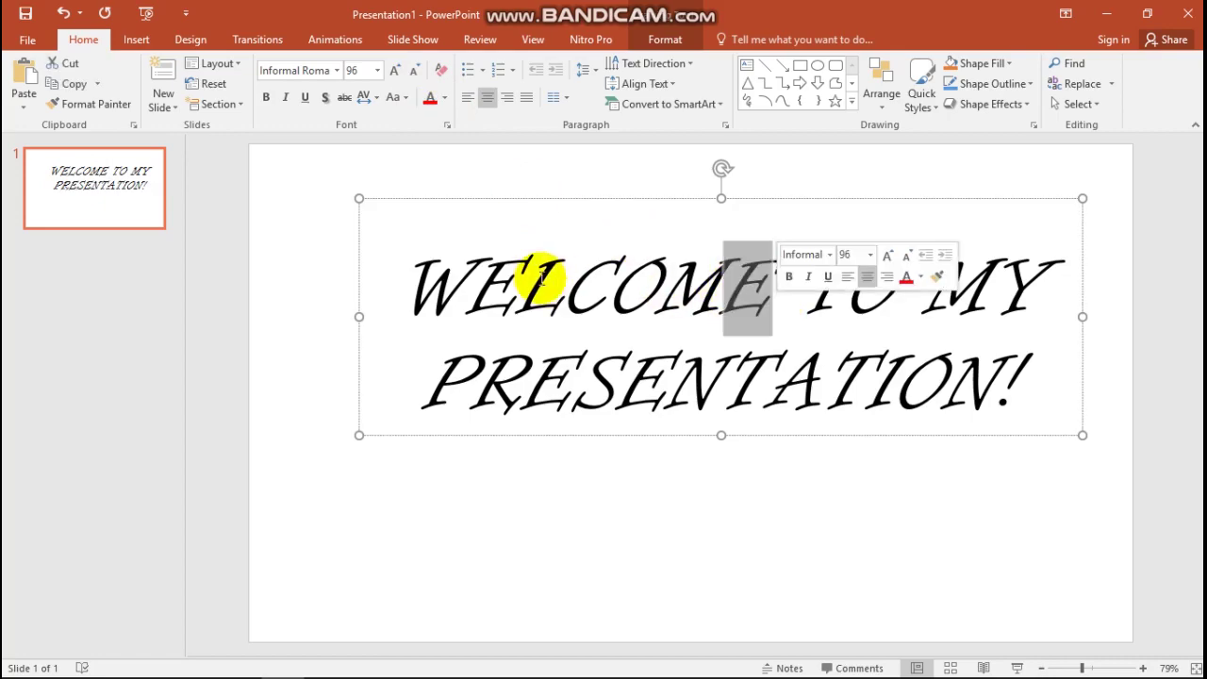
{"action": "left_click", "coordinate": [446, 100]}
{"action": "left_click", "coordinate": [501, 235]}
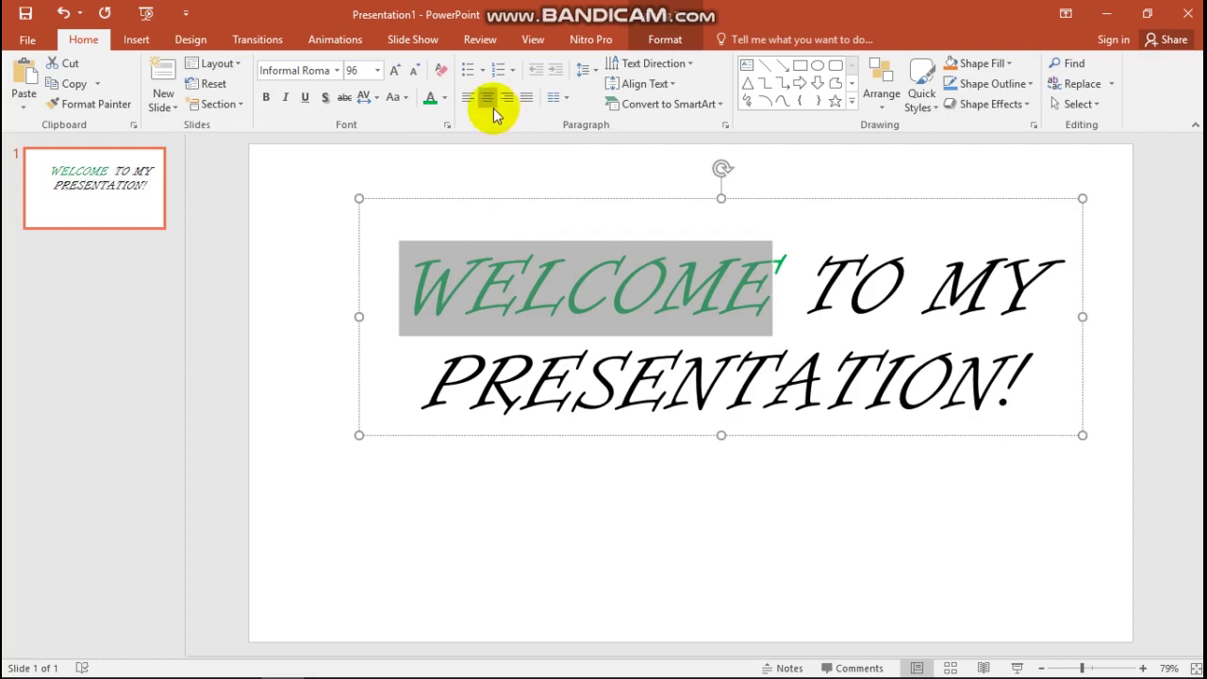
- Make the words TO MY yellow
{"action": "left_click", "coordinate": [919, 294]}
{"action": "left_click_drag", "start_coordinate": [1065, 292], "coordinate": [837, 289]}
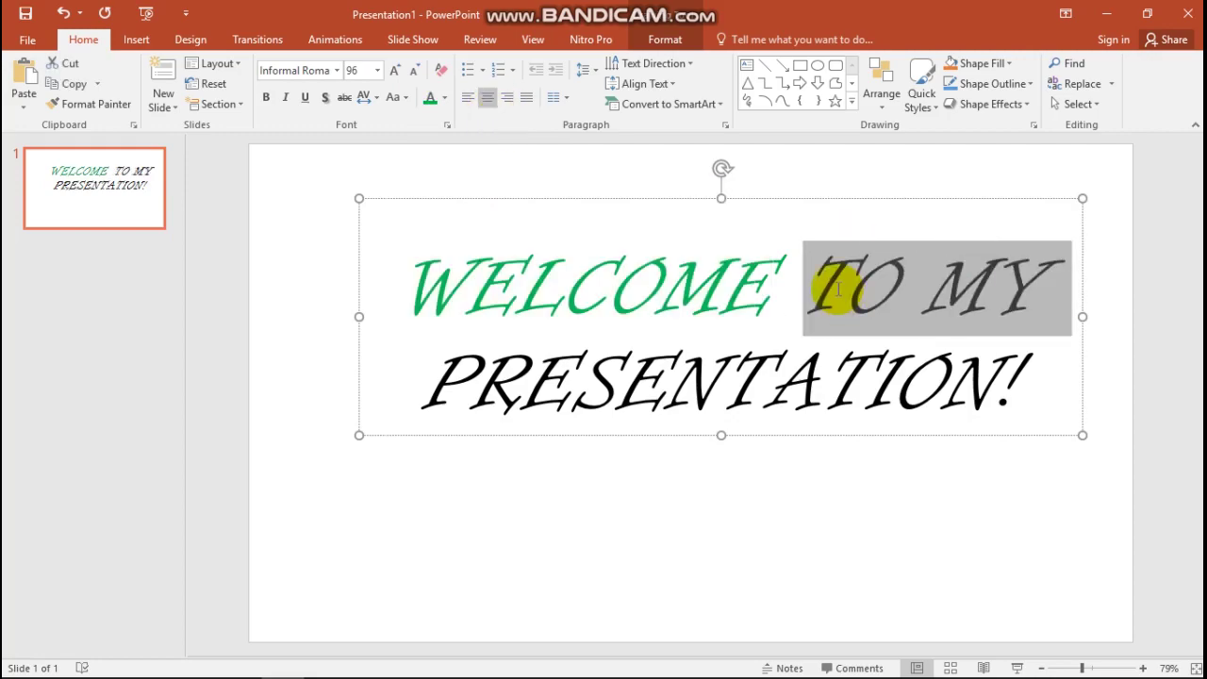
{"action": "left_click", "coordinate": [445, 99]}
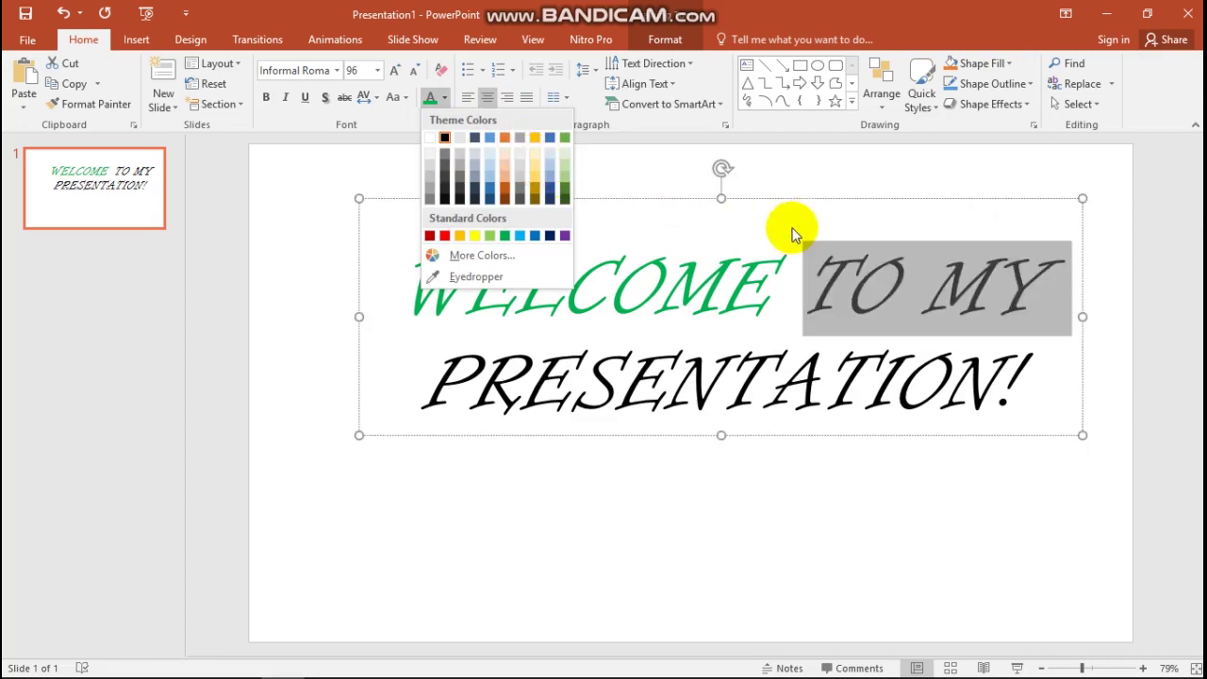
{"action": "left_click", "coordinate": [474, 236]}
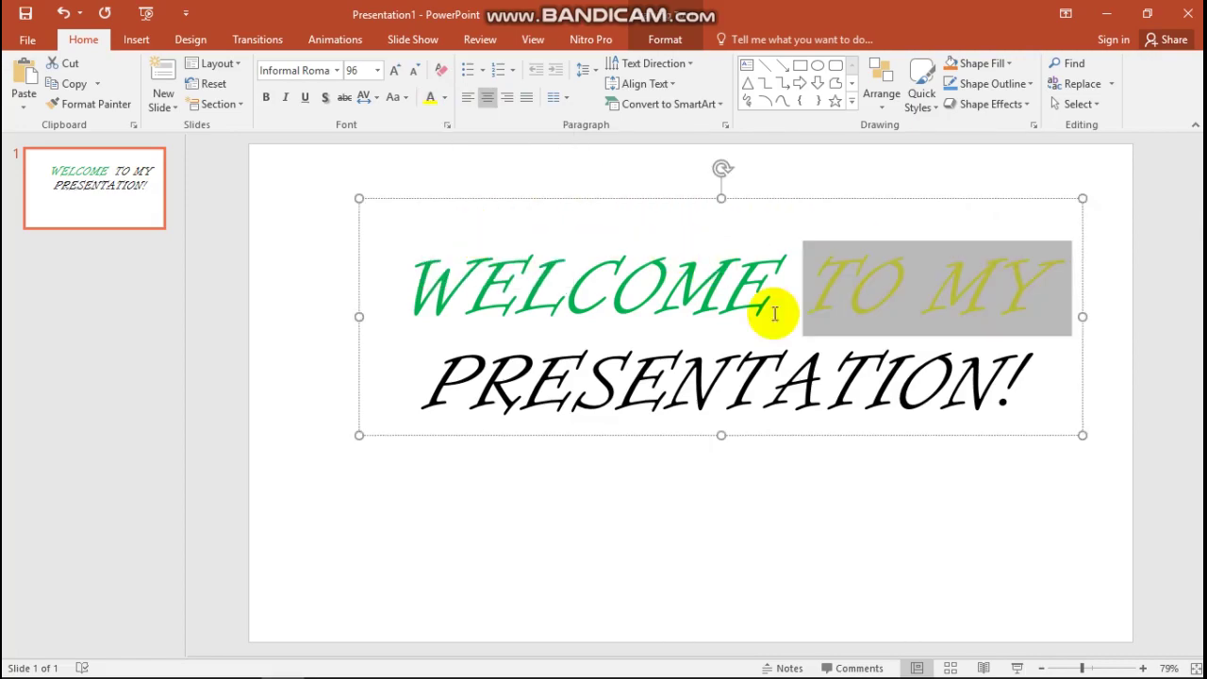
- Make PRESENTATION! red and deselect the title box
{"action": "left_click_drag", "start_coordinate": [1003, 396], "coordinate": [524, 378]}
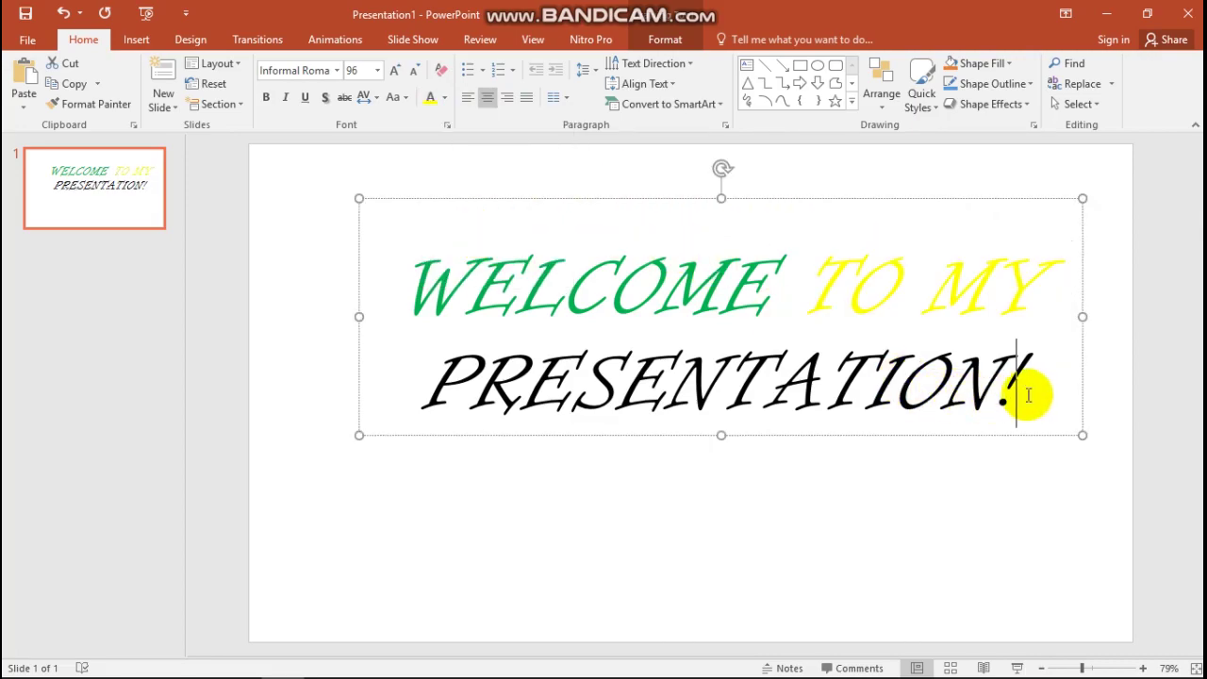
{"action": "left_click", "coordinate": [444, 98]}
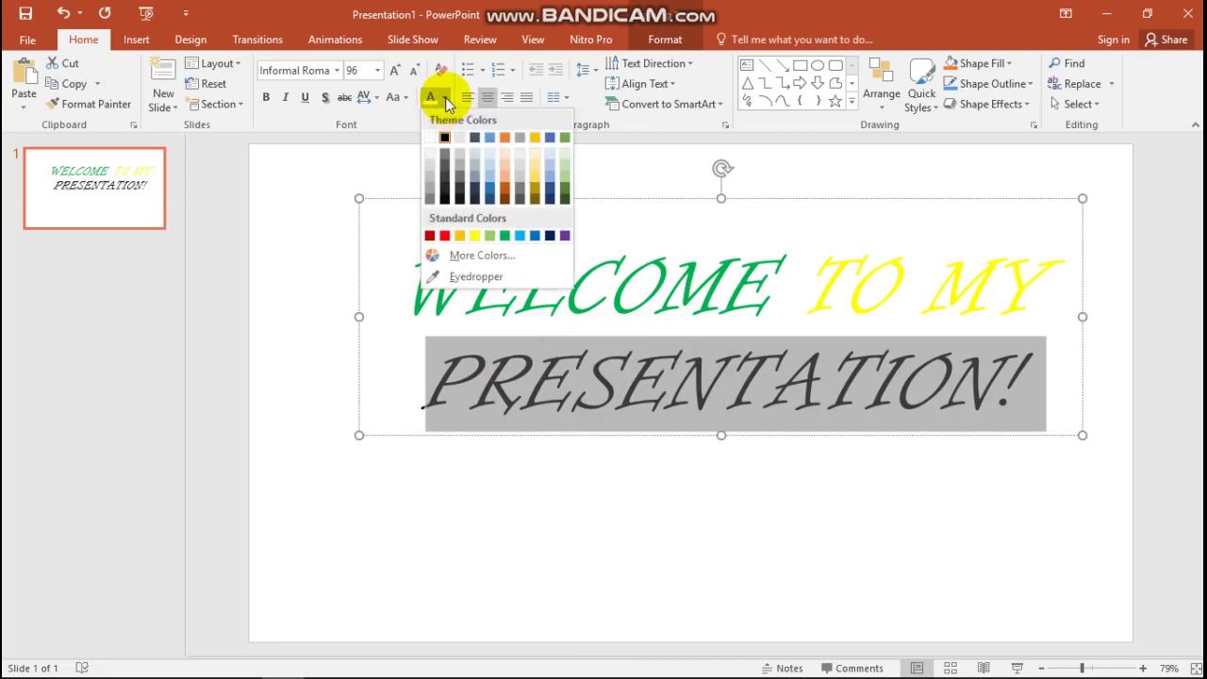
{"action": "left_click", "coordinate": [444, 236]}
{"action": "left_click", "coordinate": [908, 512]}
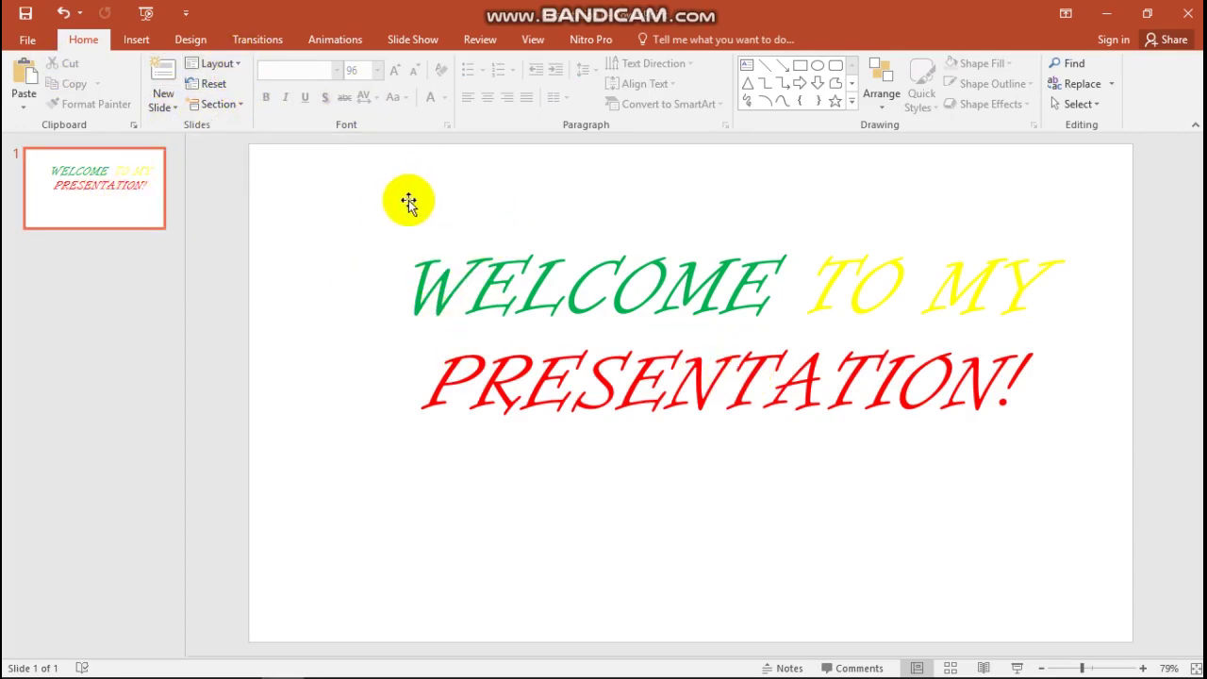
- Insert a new Title and Content slide after slide 1
{"action": "right_click", "coordinate": [126, 195]}
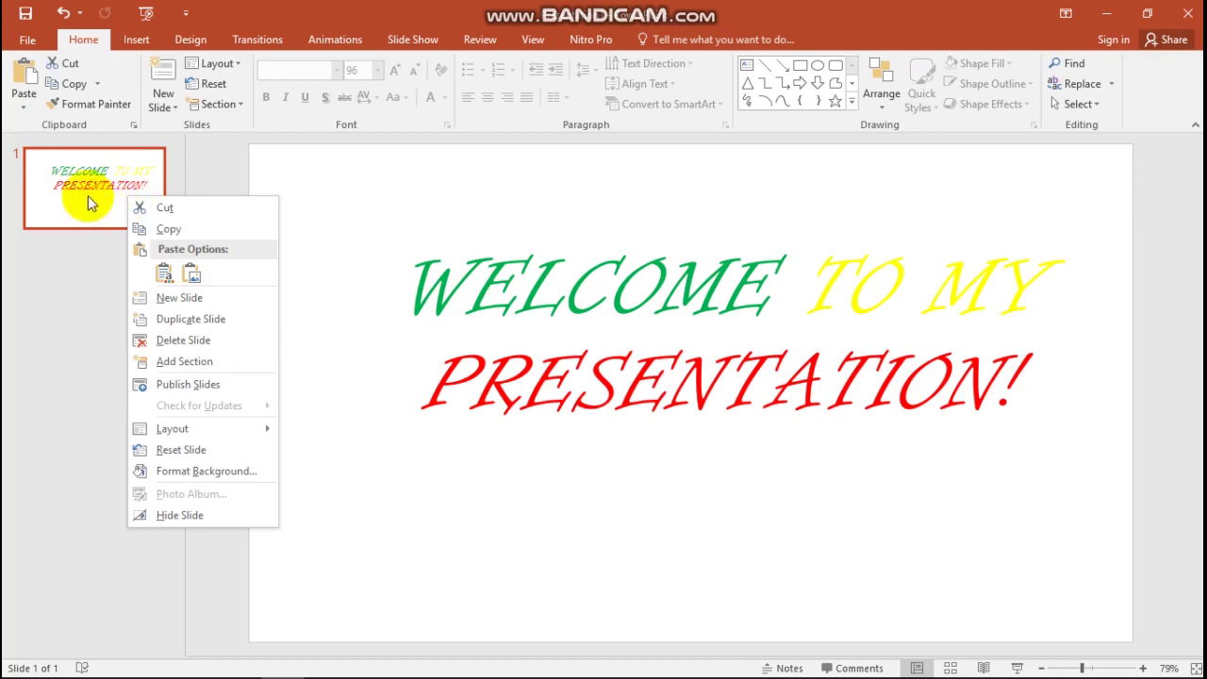
{"action": "left_click", "coordinate": [168, 297]}
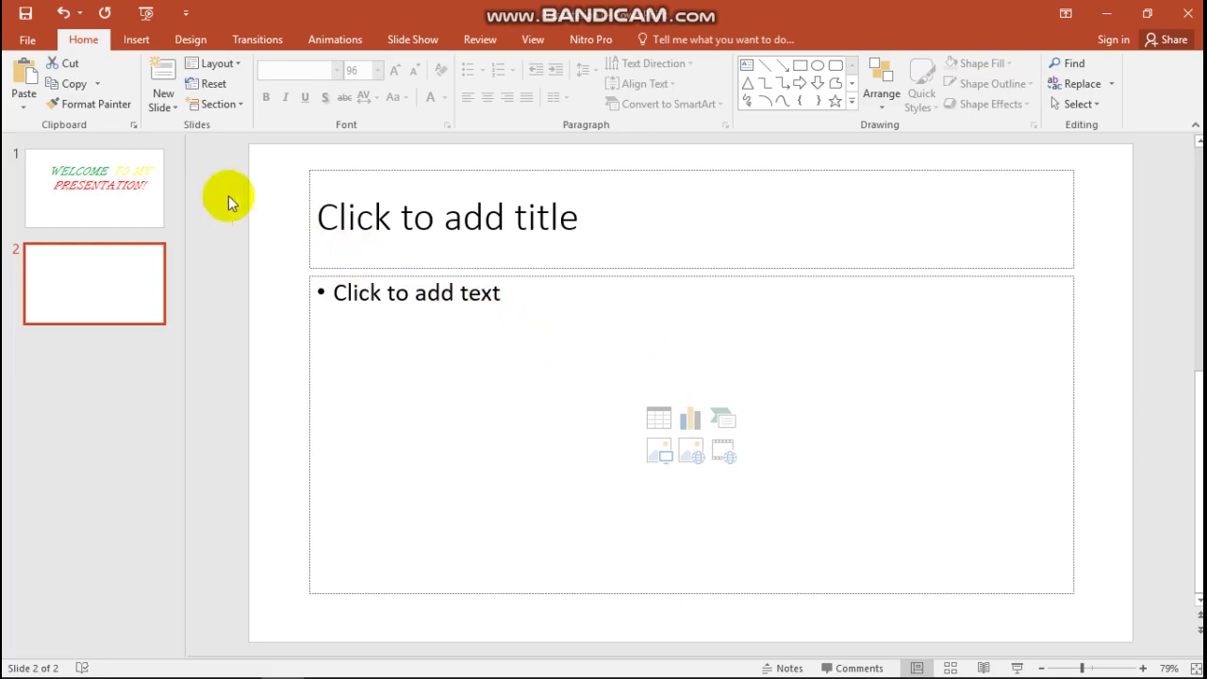
{"action": "left_click", "coordinate": [232, 62]}
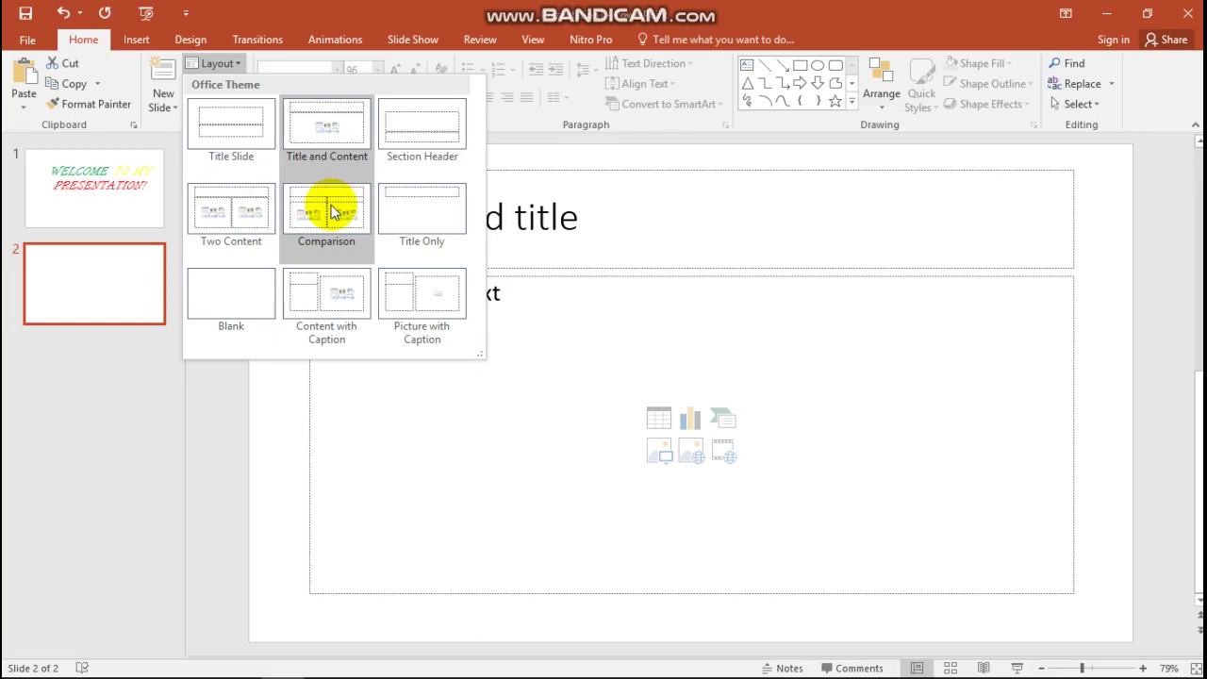
- Apply the Two Content layout and type bullet 'dshnfcfgbfd' in the left column
{"action": "left_click", "coordinate": [265, 211]}
{"action": "left_click", "coordinate": [526, 322]}
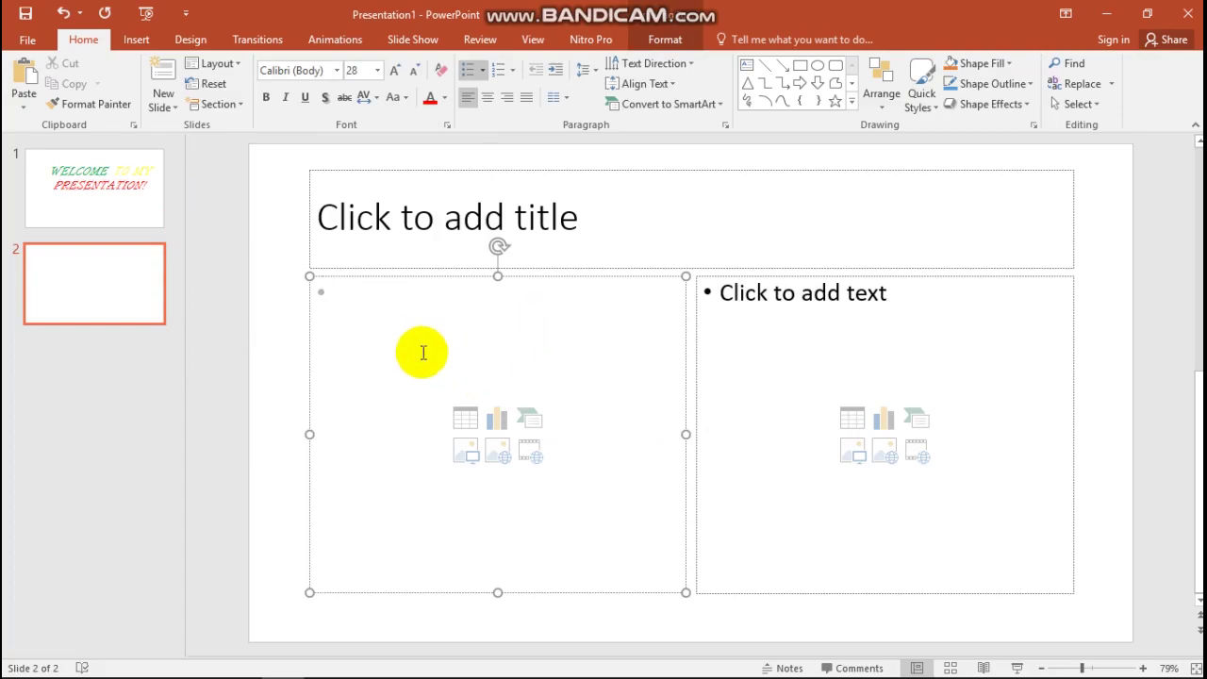
{"action": "type", "text": "dshnfcfgbfd"}
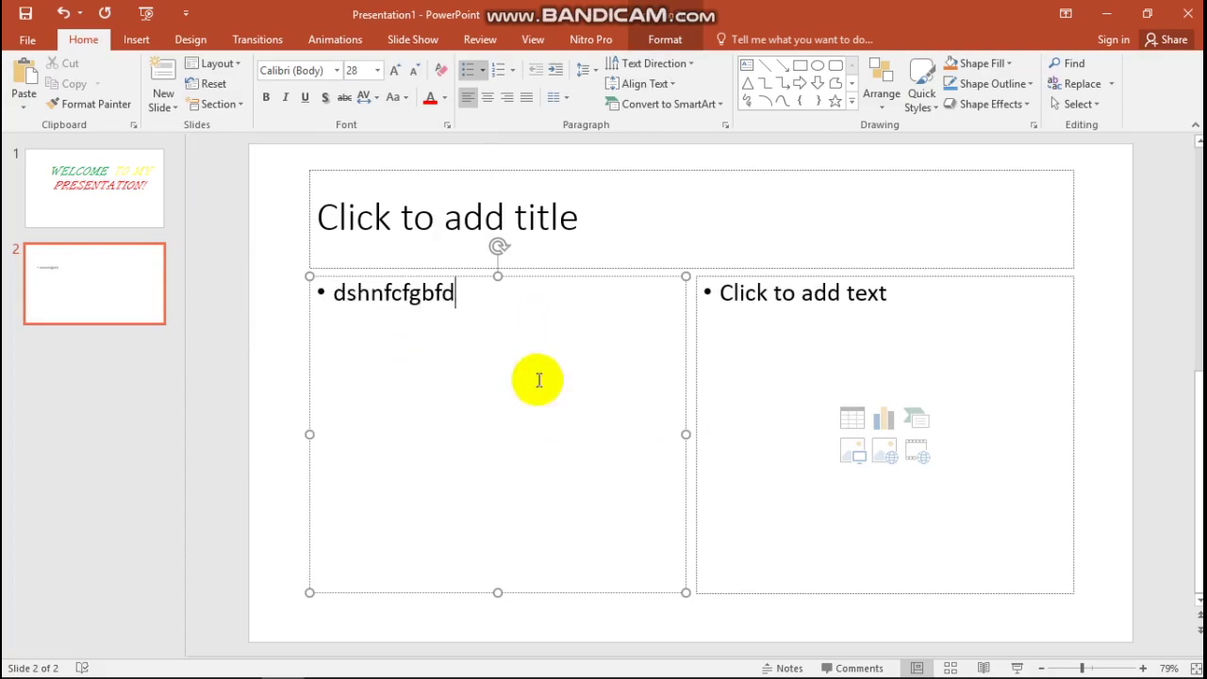
{"action": "left_click", "coordinate": [905, 387]}
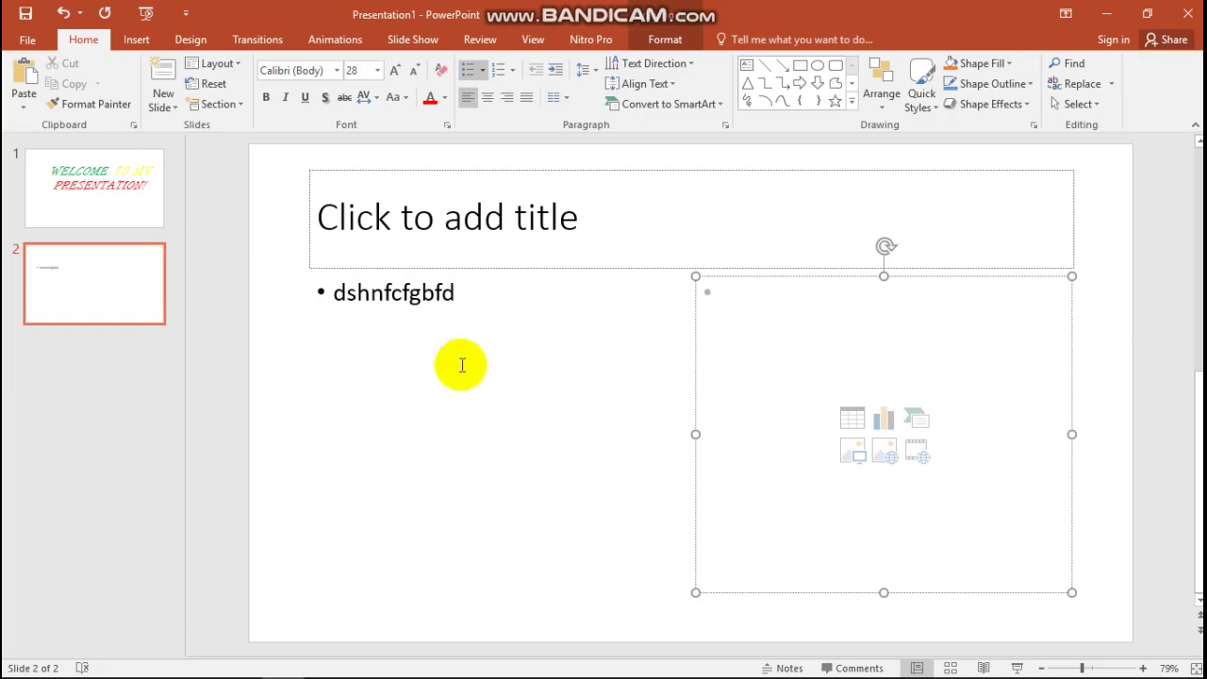
- Title slide 2 'Introduction'
{"action": "left_click", "coordinate": [608, 228]}
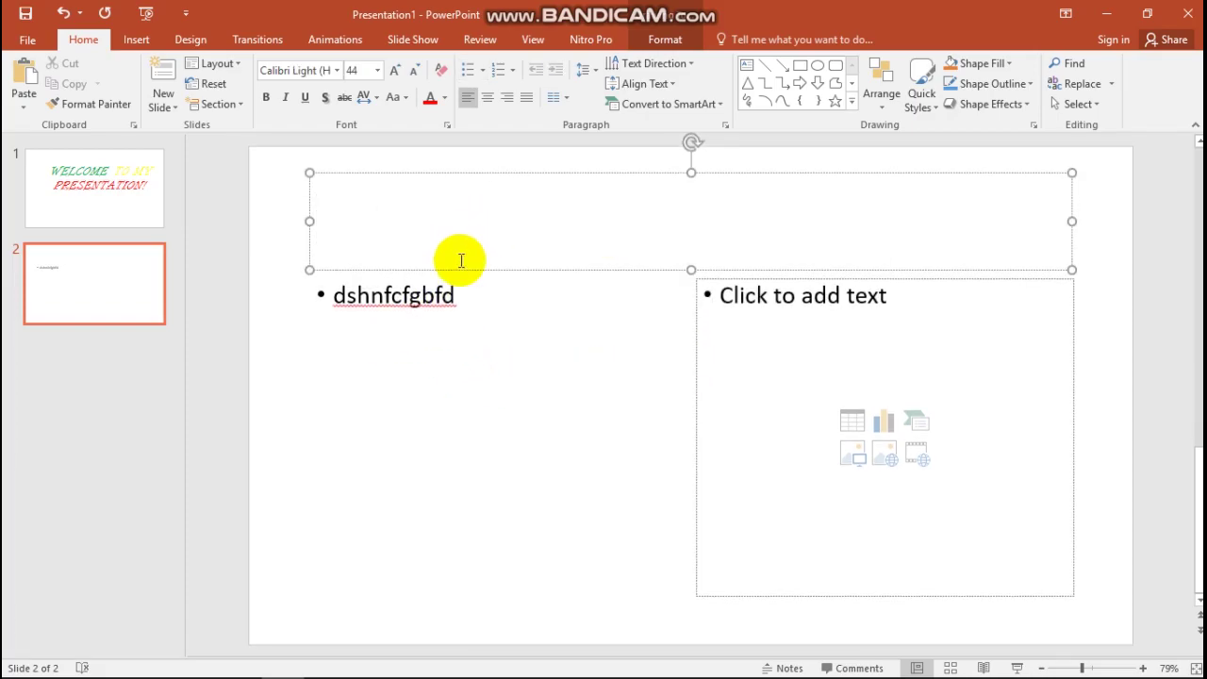
{"action": "type", "text": "Introduction"}
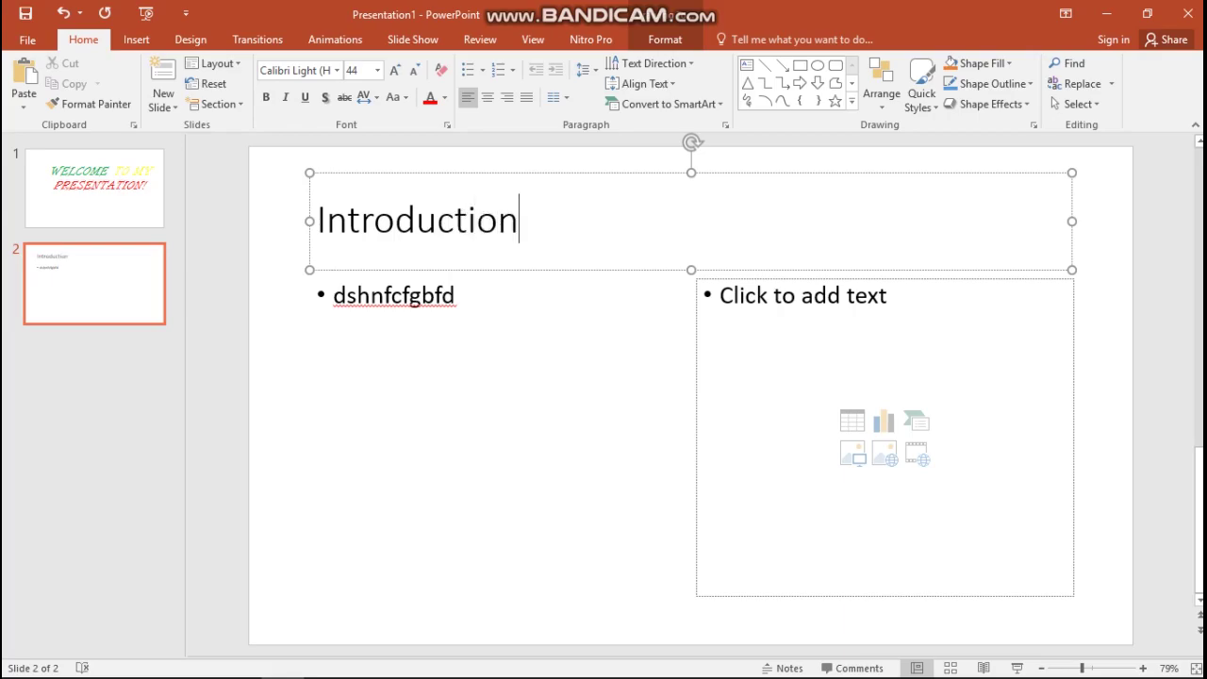
{"action": "left_click", "coordinate": [493, 306]}
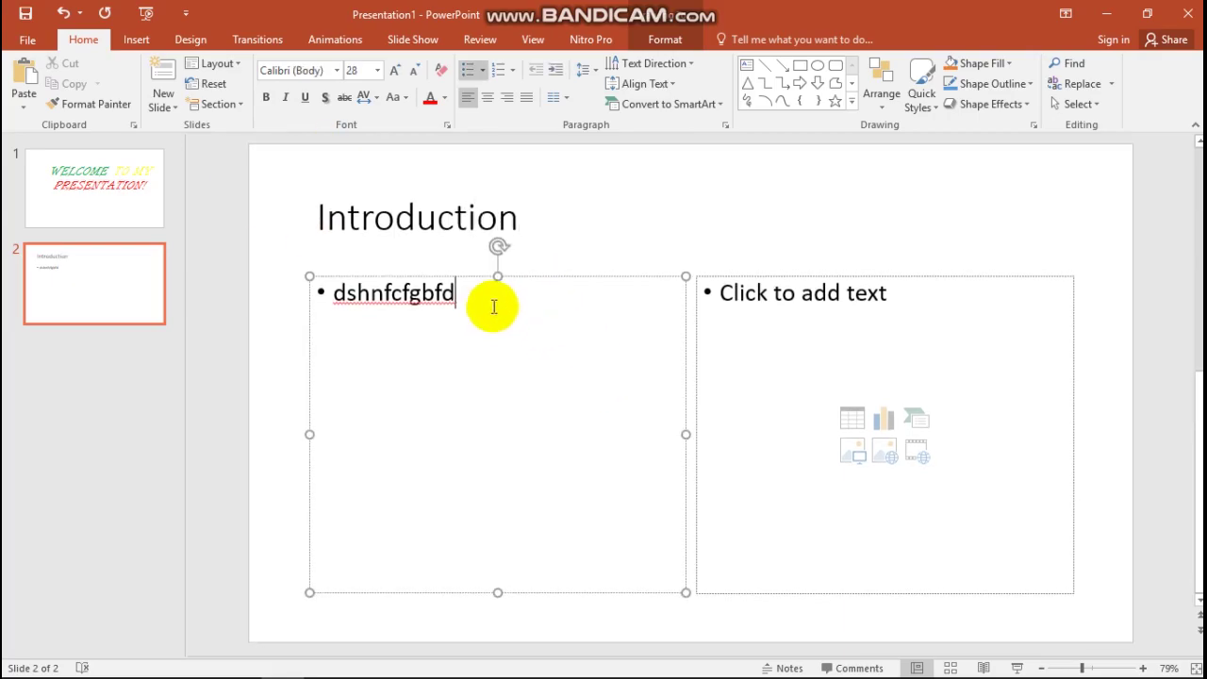
- Type bullet 'fvbnthfgk' into the right content column of slide 2
{"action": "left_click_drag", "start_coordinate": [493, 307], "coordinate": [282, 299]}
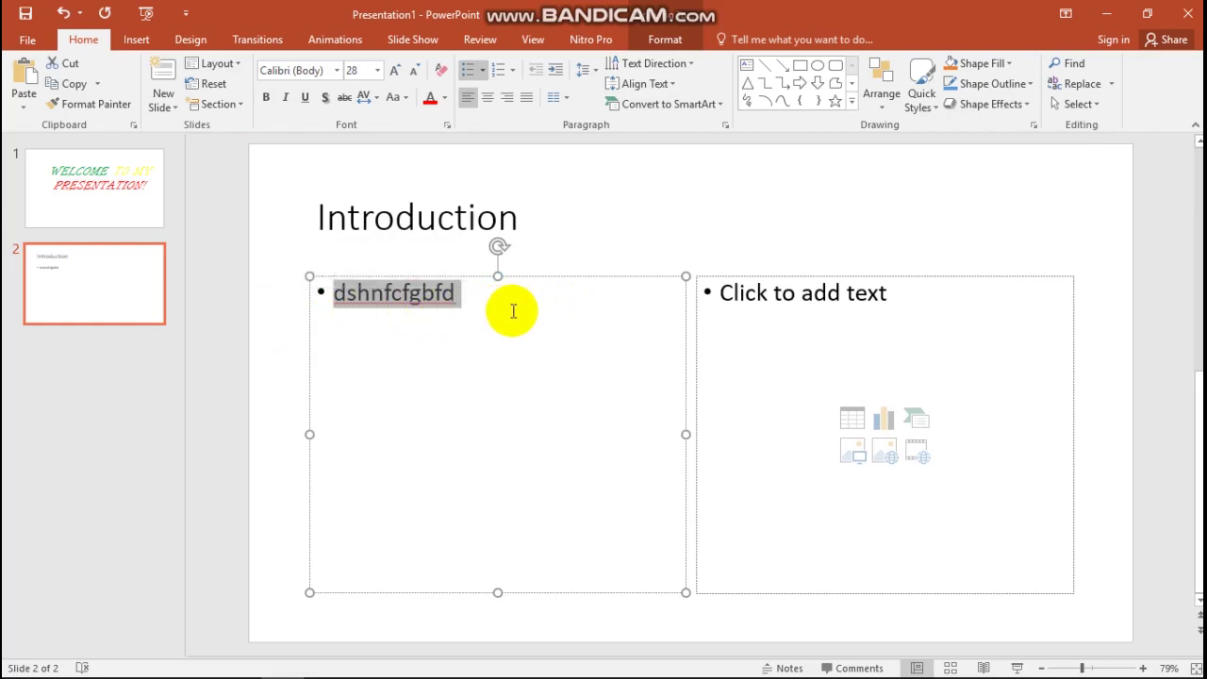
{"action": "left_click", "coordinate": [891, 306]}
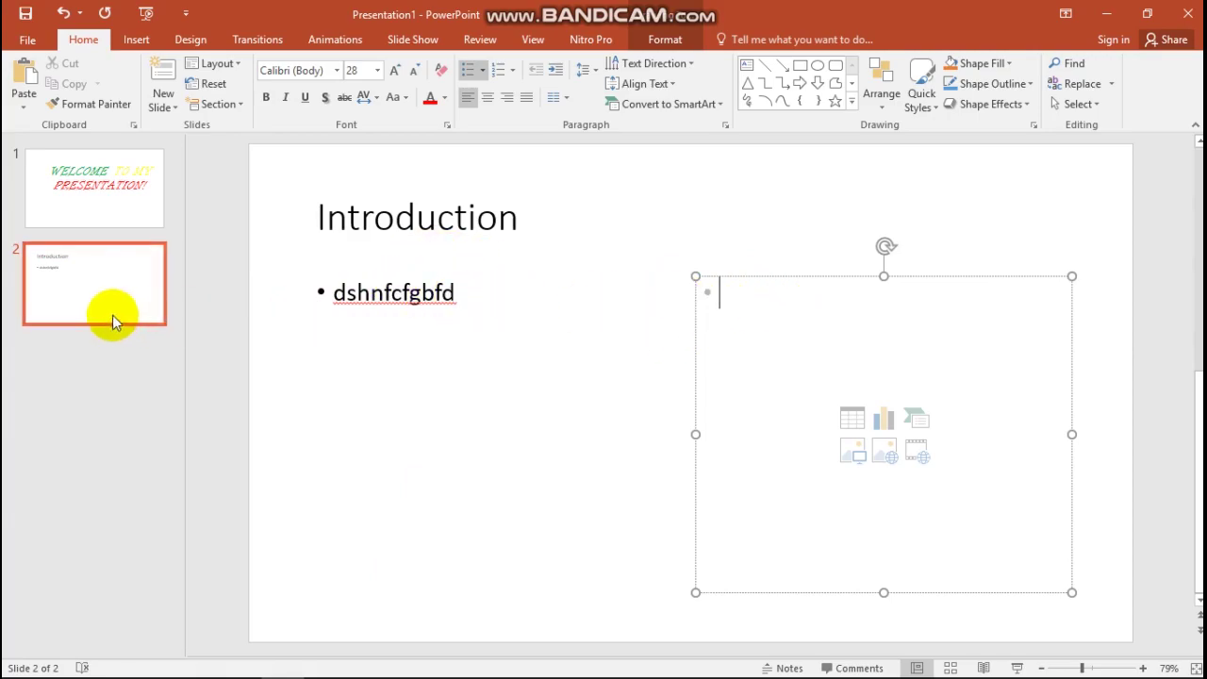
{"action": "left_click_drag", "start_coordinate": [486, 304], "coordinate": [291, 296]}
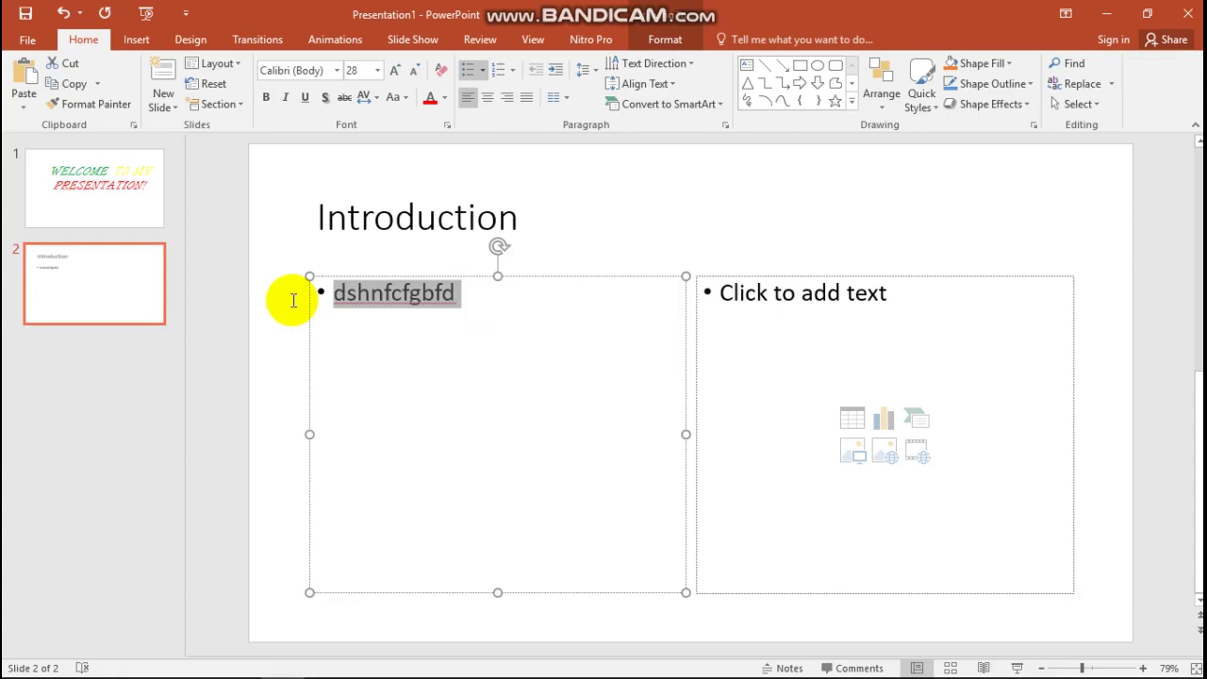
{"action": "left_click", "coordinate": [845, 292]}
{"action": "type", "text": "fvbn"}
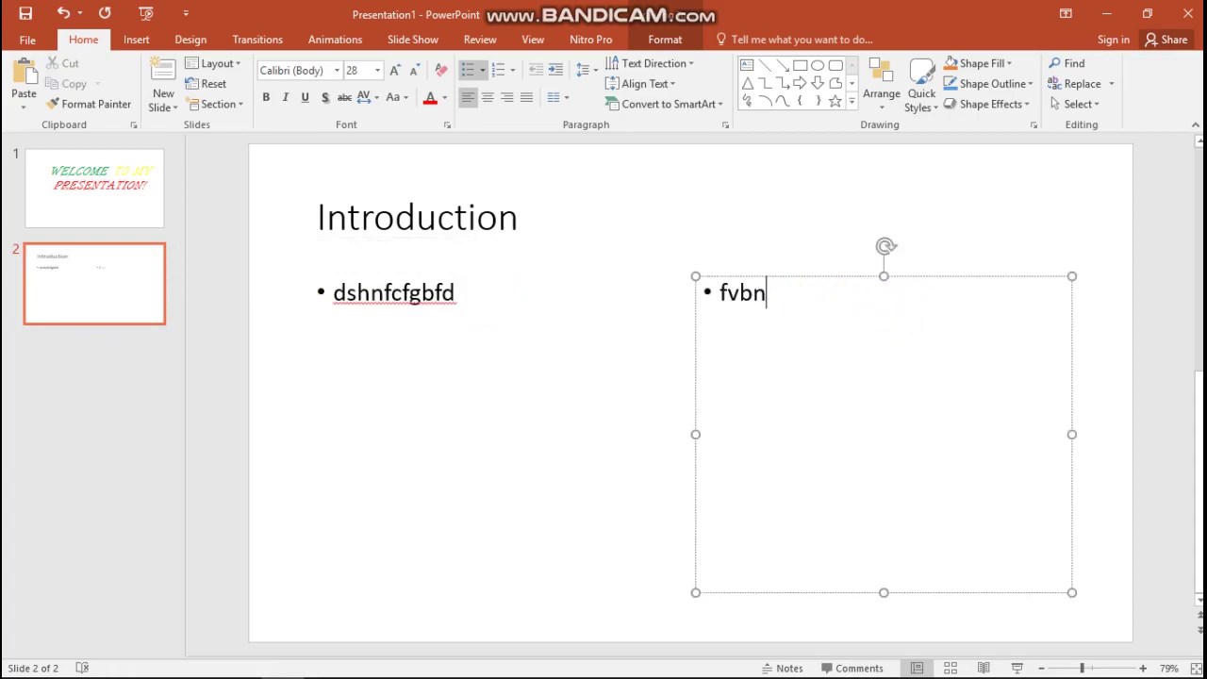
{"action": "type", "text": "thfgk"}
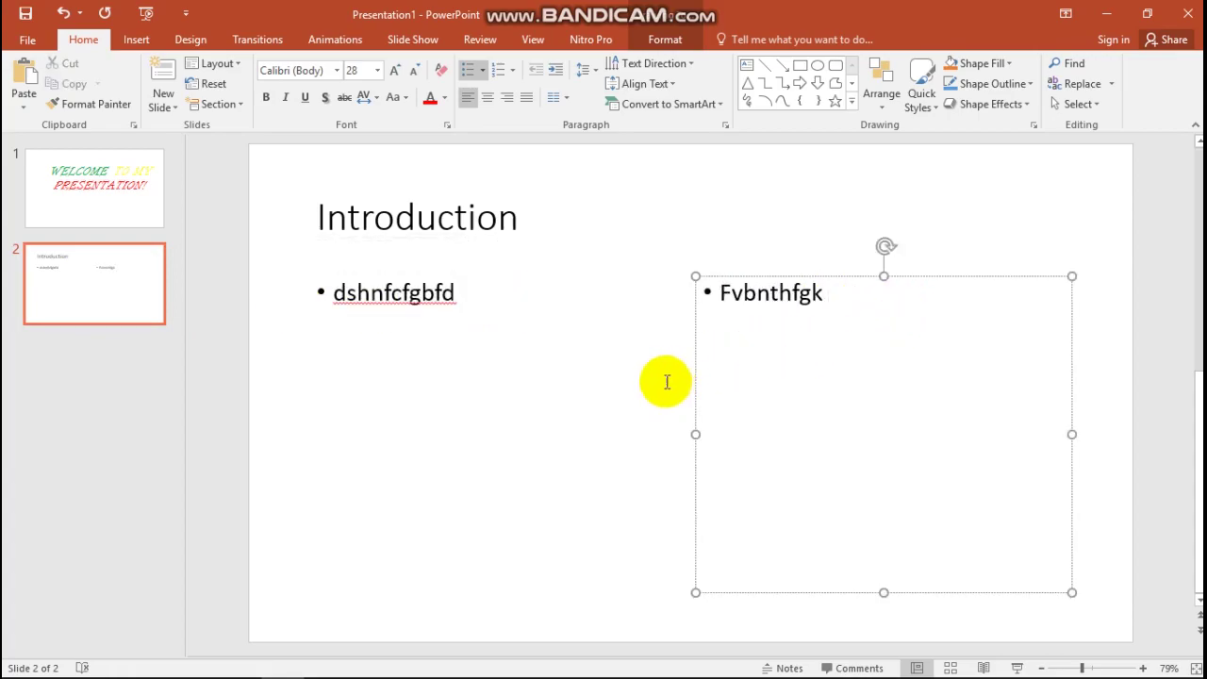
{"action": "left_click", "coordinate": [562, 368]}
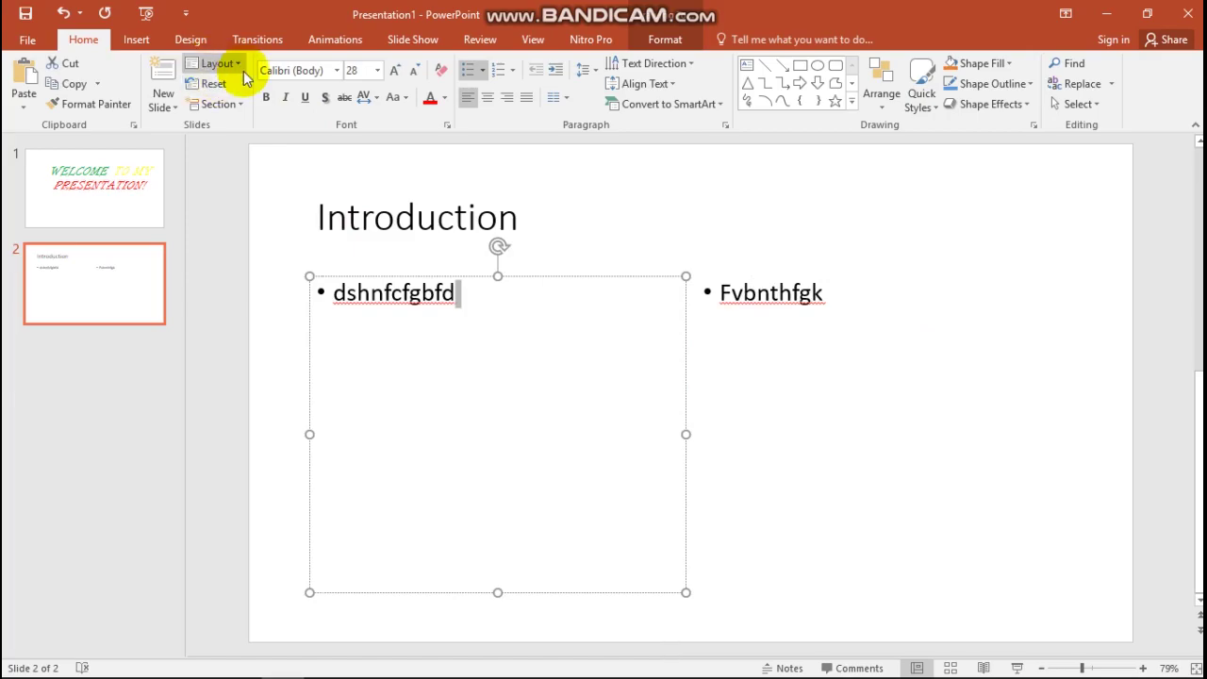
- Check the Notepad topic outline, then return to slide 2 in PowerPoint
{"action": "mouse_move", "coordinate": [660, 658]}
{"action": "left_click", "coordinate": [714, 661]}
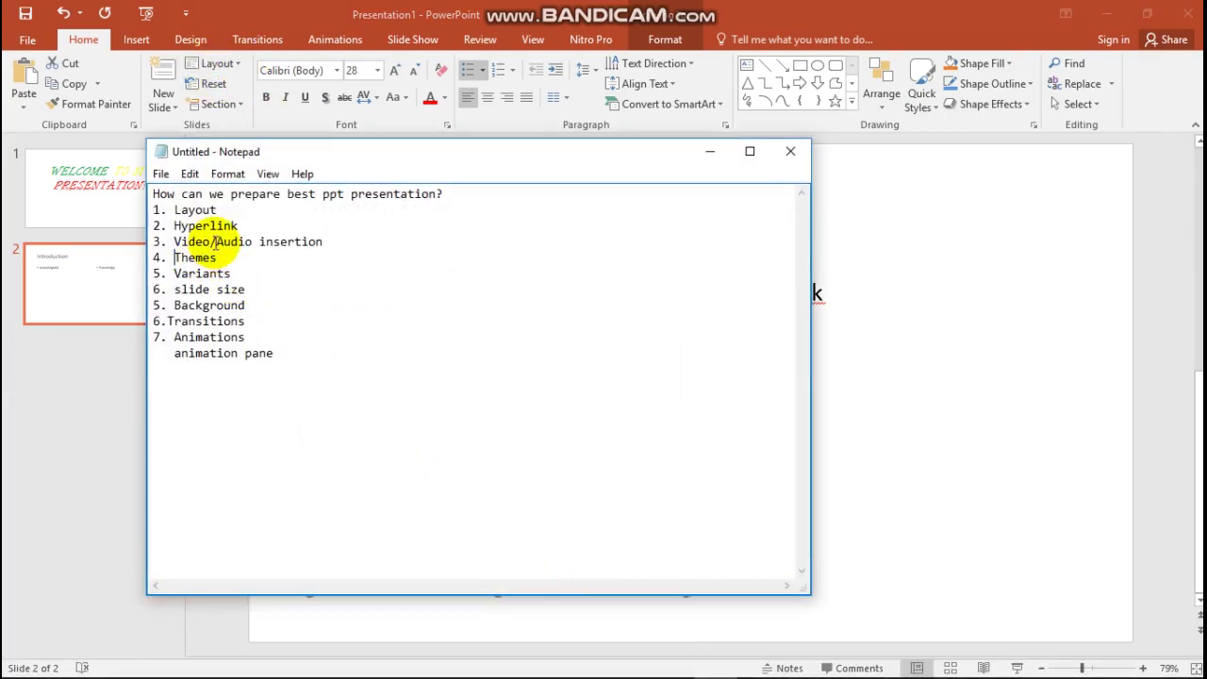
{"action": "left_click", "coordinate": [872, 259]}
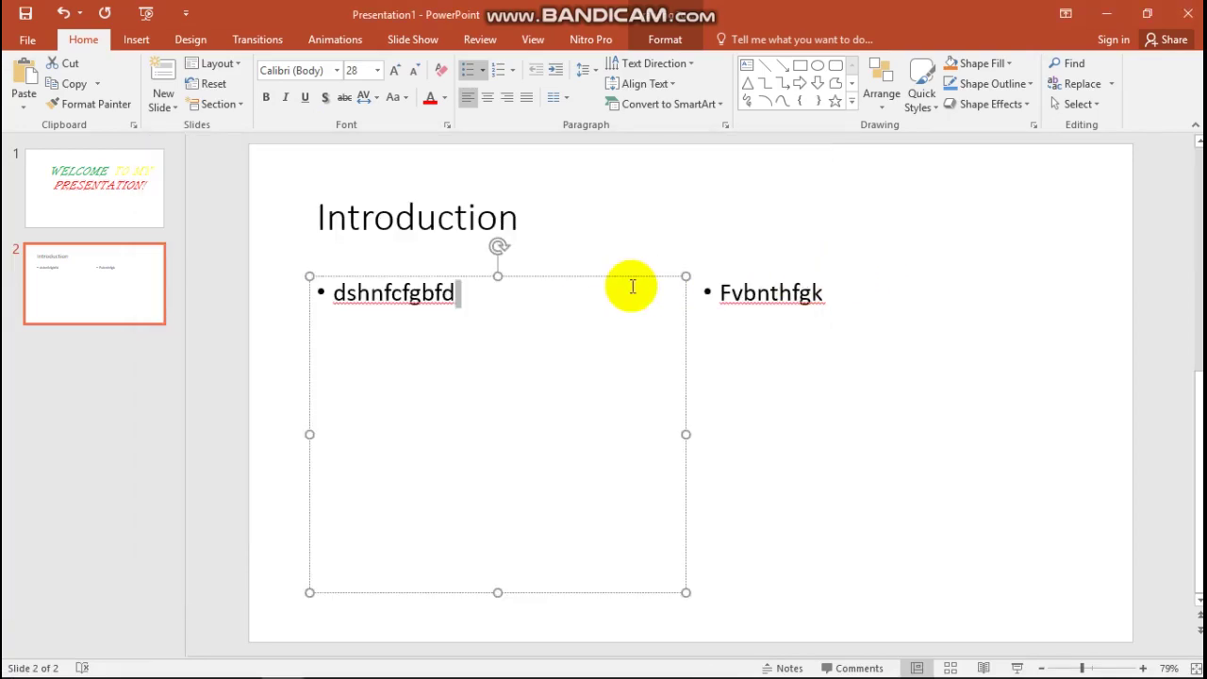
{"action": "left_click", "coordinate": [946, 391]}
{"action": "left_click", "coordinate": [119, 283]}
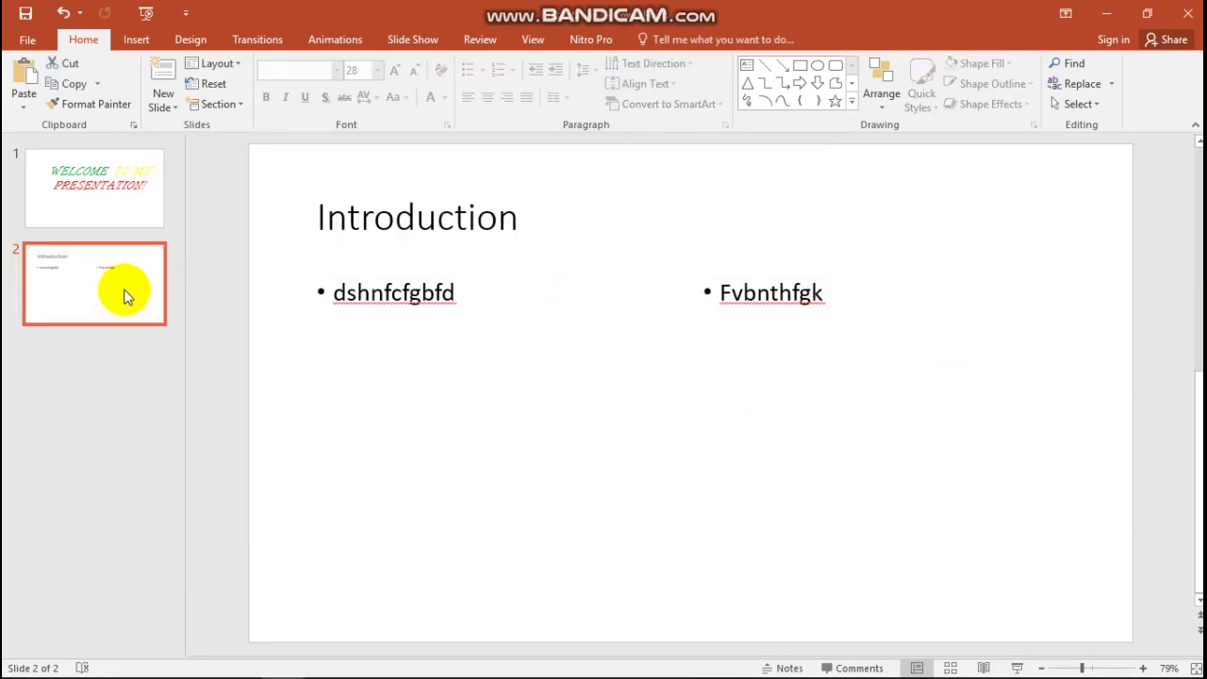
- Add slide 3 after slide 2 with the Section Header layout and enter its title placeholder
{"action": "right_click", "coordinate": [132, 281]}
{"action": "left_click", "coordinate": [177, 387]}
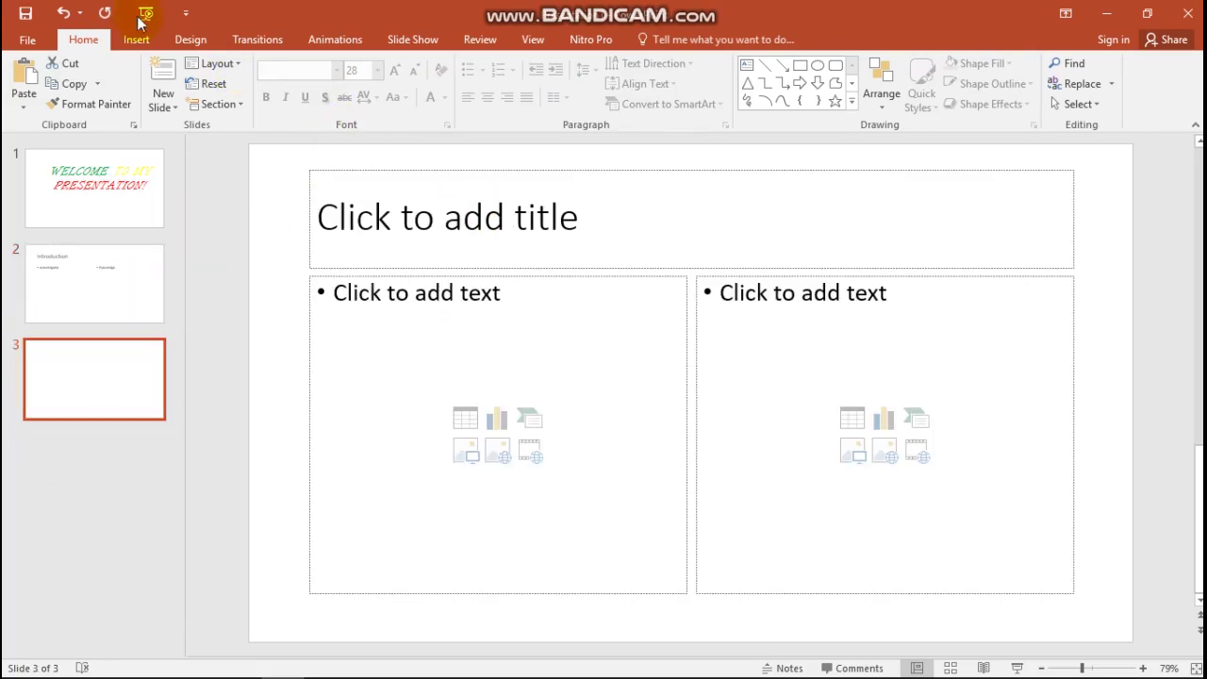
{"action": "left_click", "coordinate": [239, 64]}
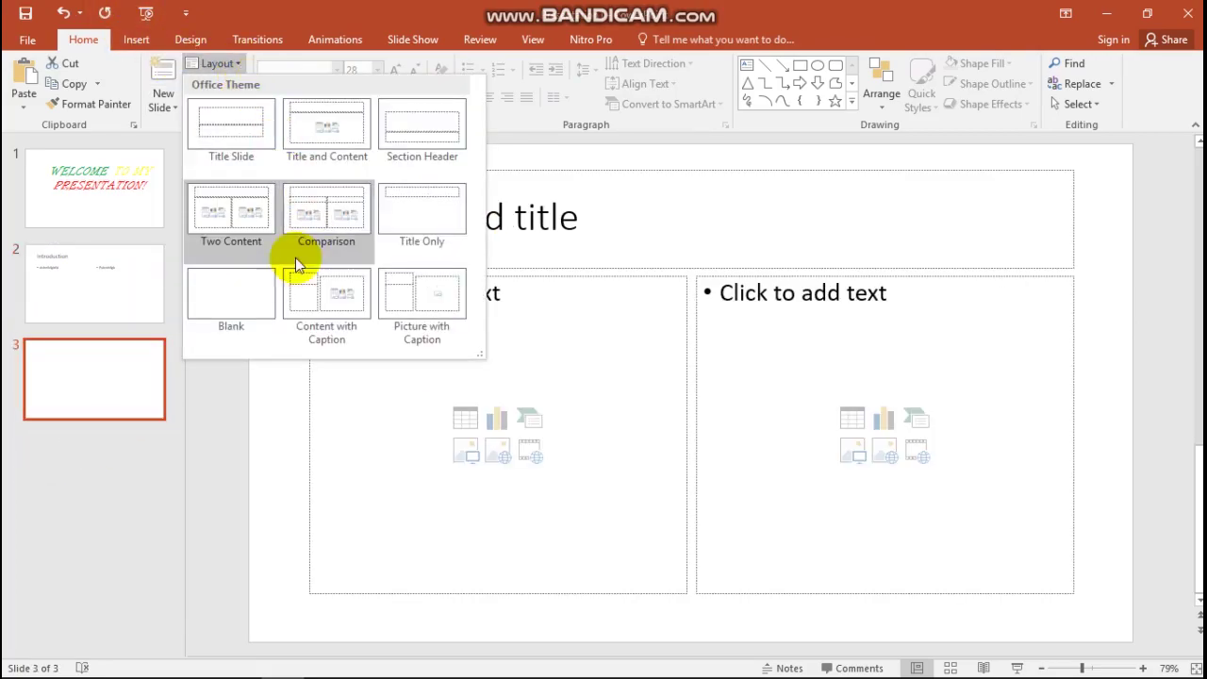
{"action": "left_click", "coordinate": [425, 130]}
{"action": "left_click", "coordinate": [660, 358]}
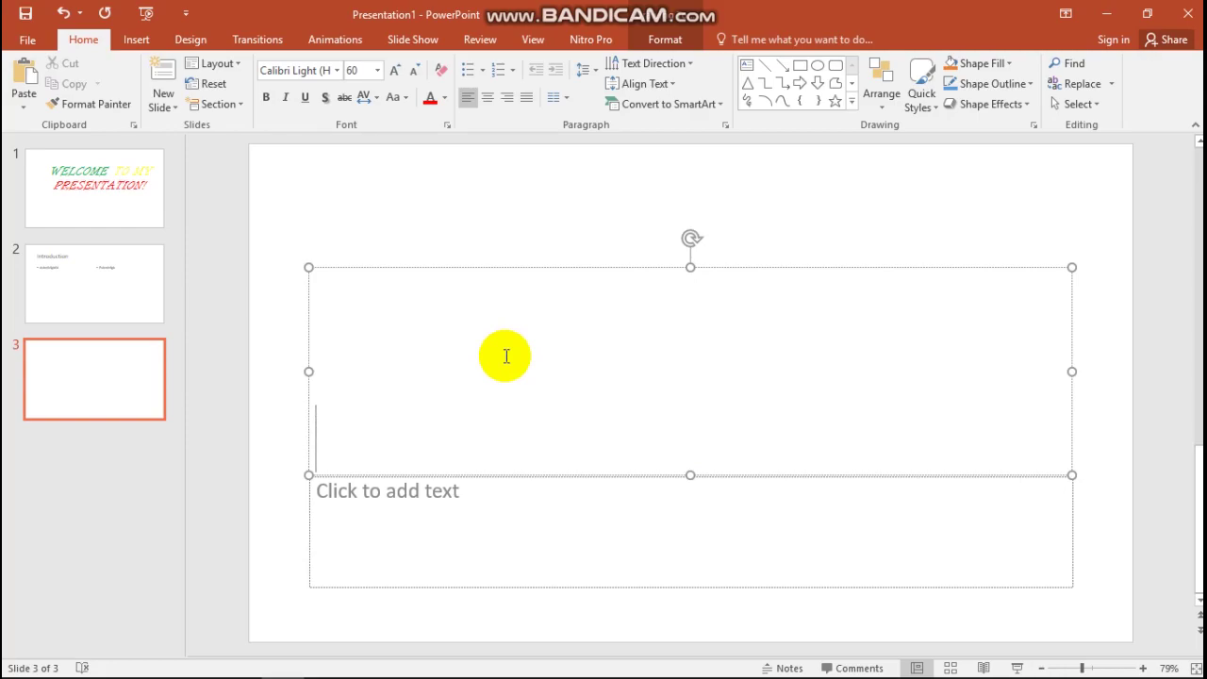
- Title slide 3 'table', select the word, and open Insert Hyperlink for it
{"action": "type", "text": "table"}
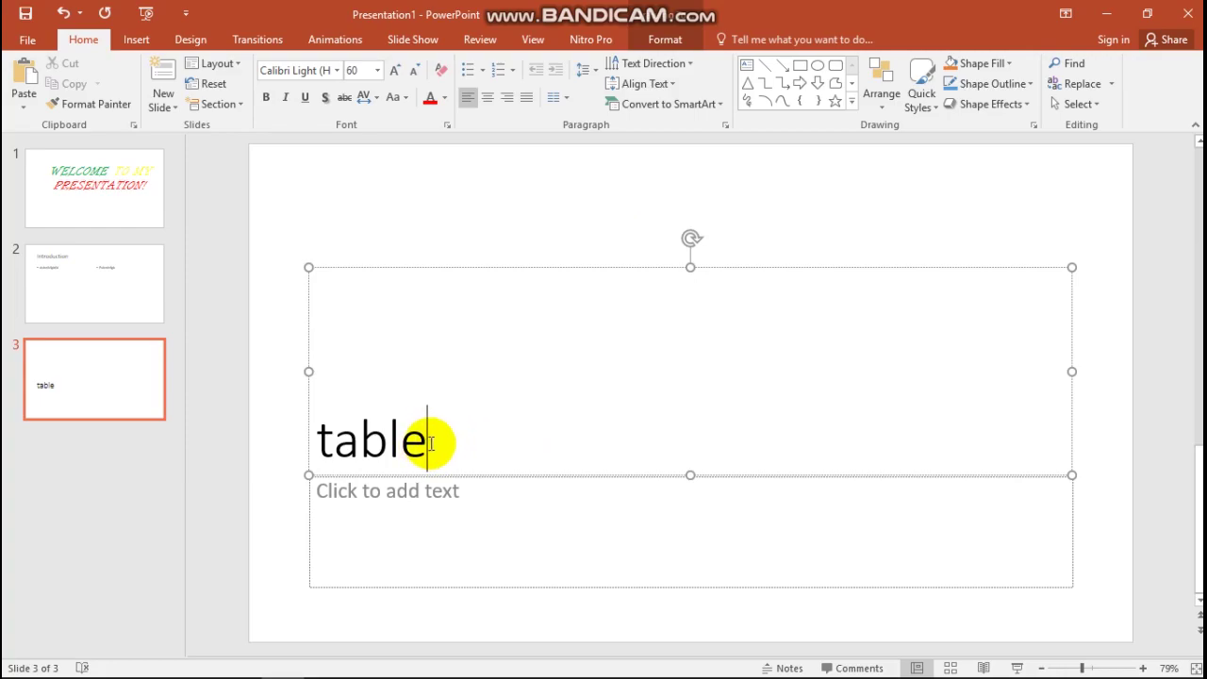
{"action": "left_click_drag", "start_coordinate": [430, 443], "coordinate": [304, 431]}
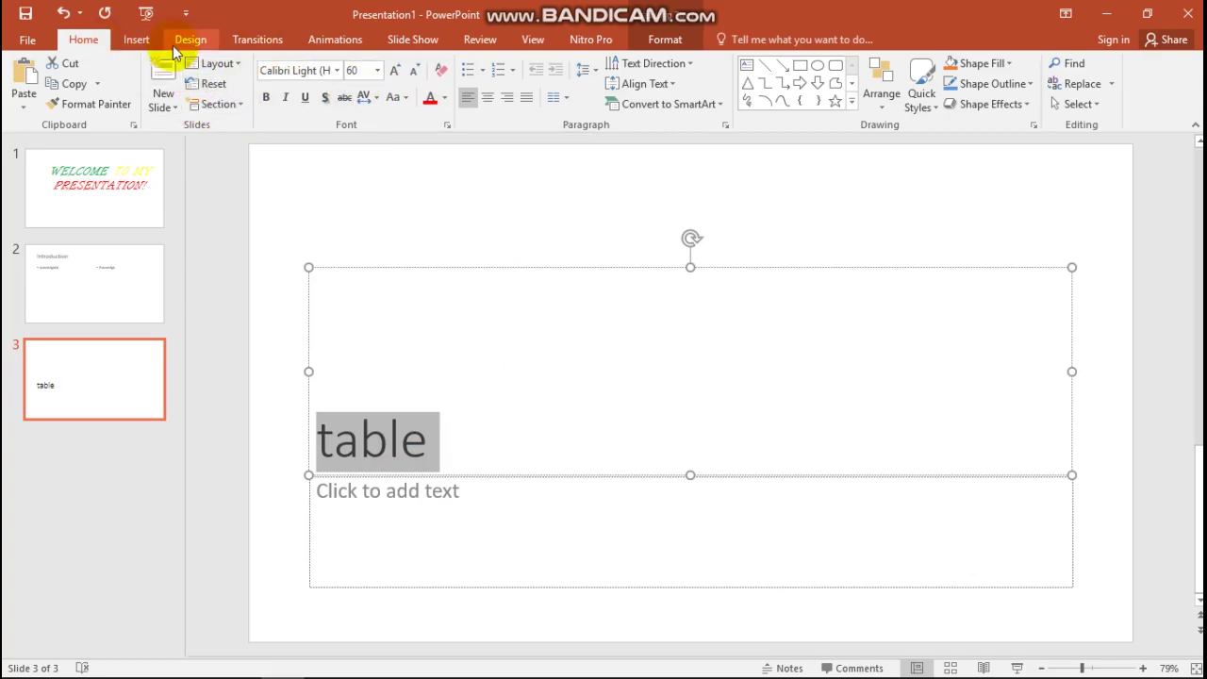
{"action": "left_click", "coordinate": [136, 43]}
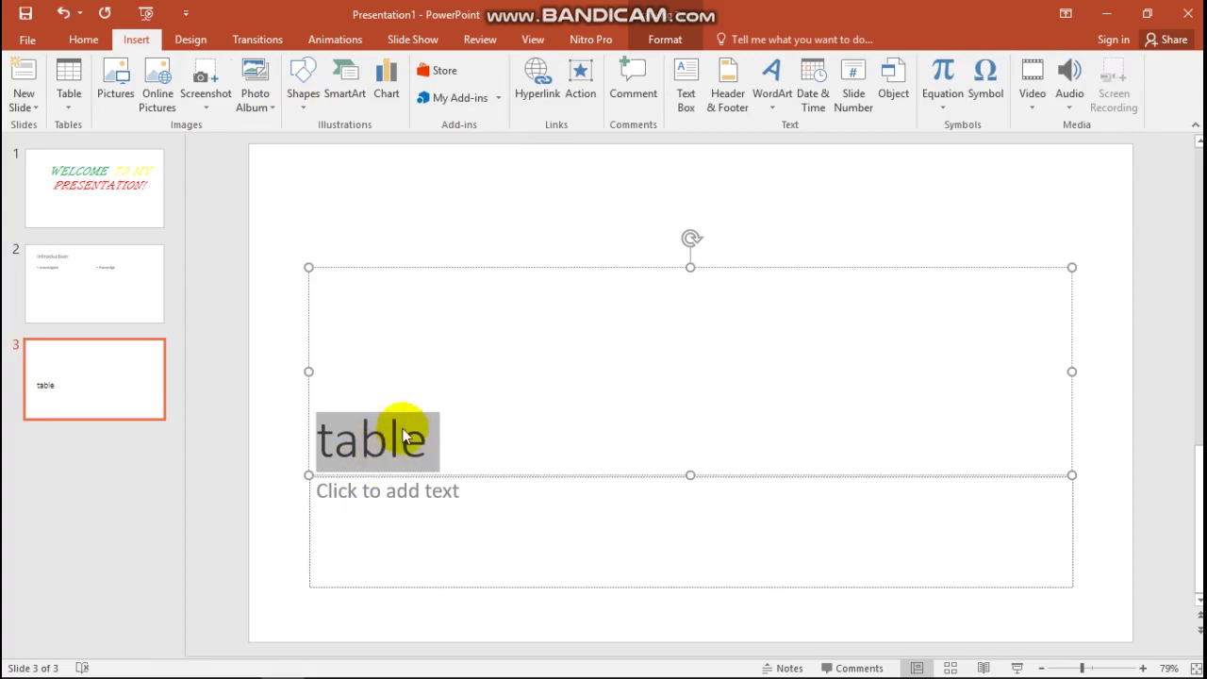
{"action": "left_click", "coordinate": [544, 100]}
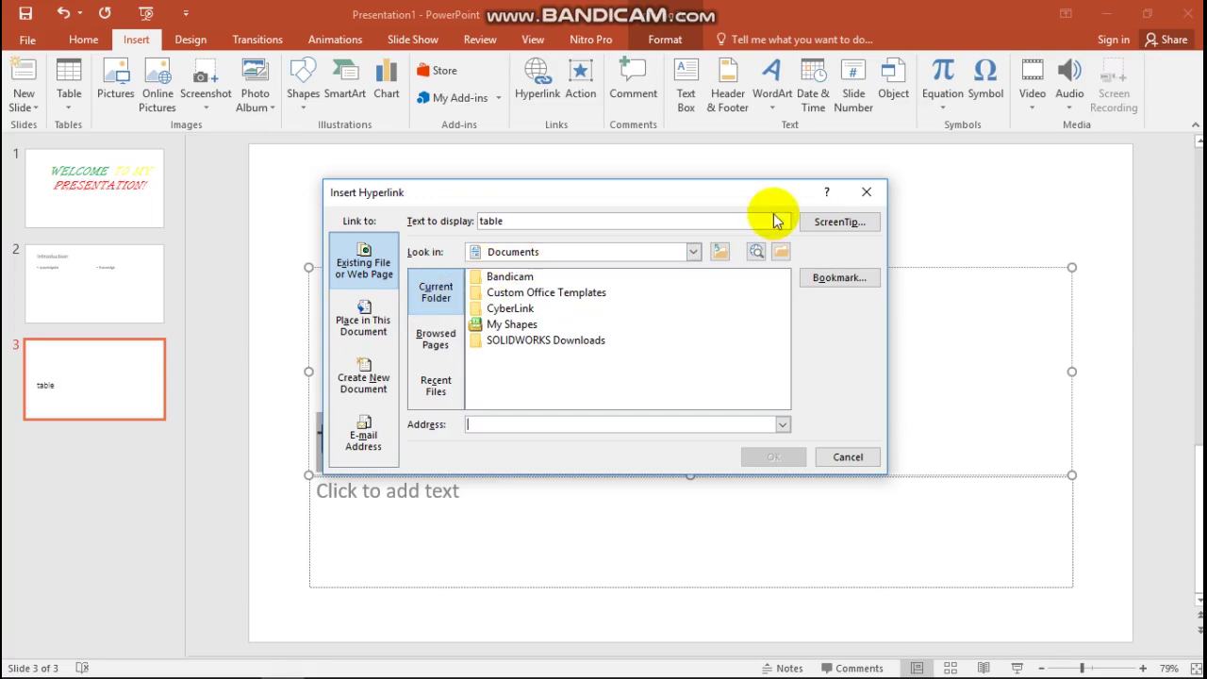
- Dismiss the hyperlink dialog and retype the slide 3 title 'table' as 'video'
{"action": "left_click", "coordinate": [851, 204]}
{"action": "left_click", "coordinate": [493, 434]}
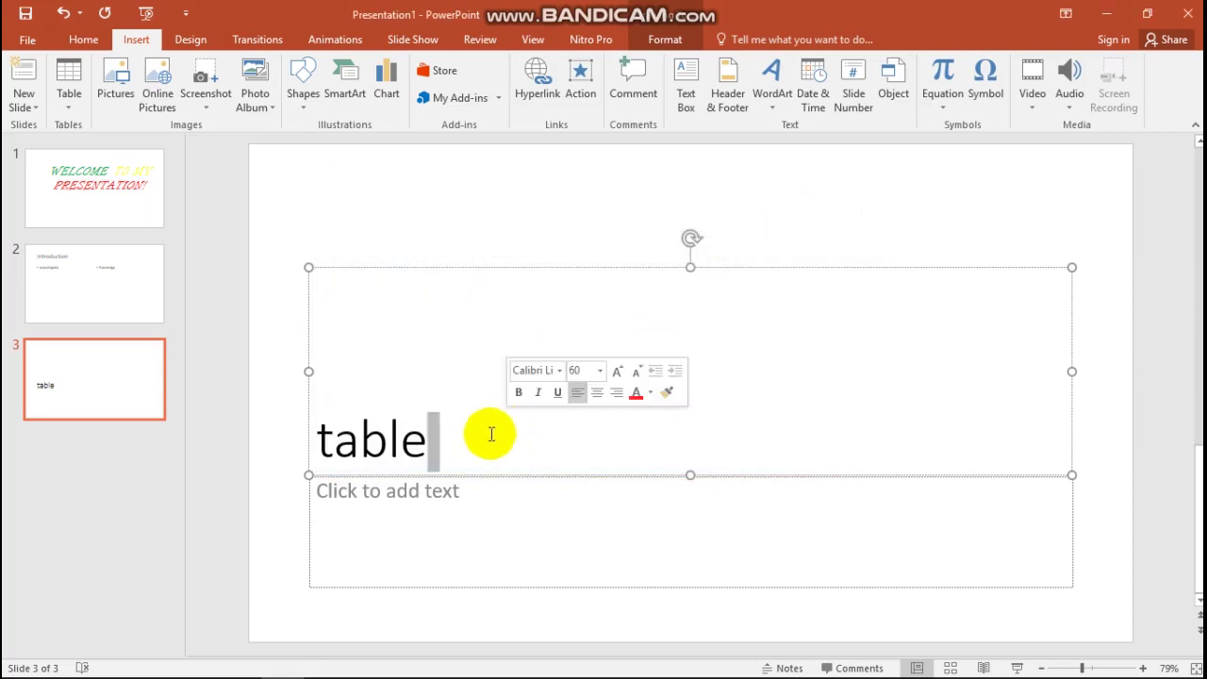
{"action": "left_click_drag", "start_coordinate": [431, 442], "coordinate": [236, 431]}
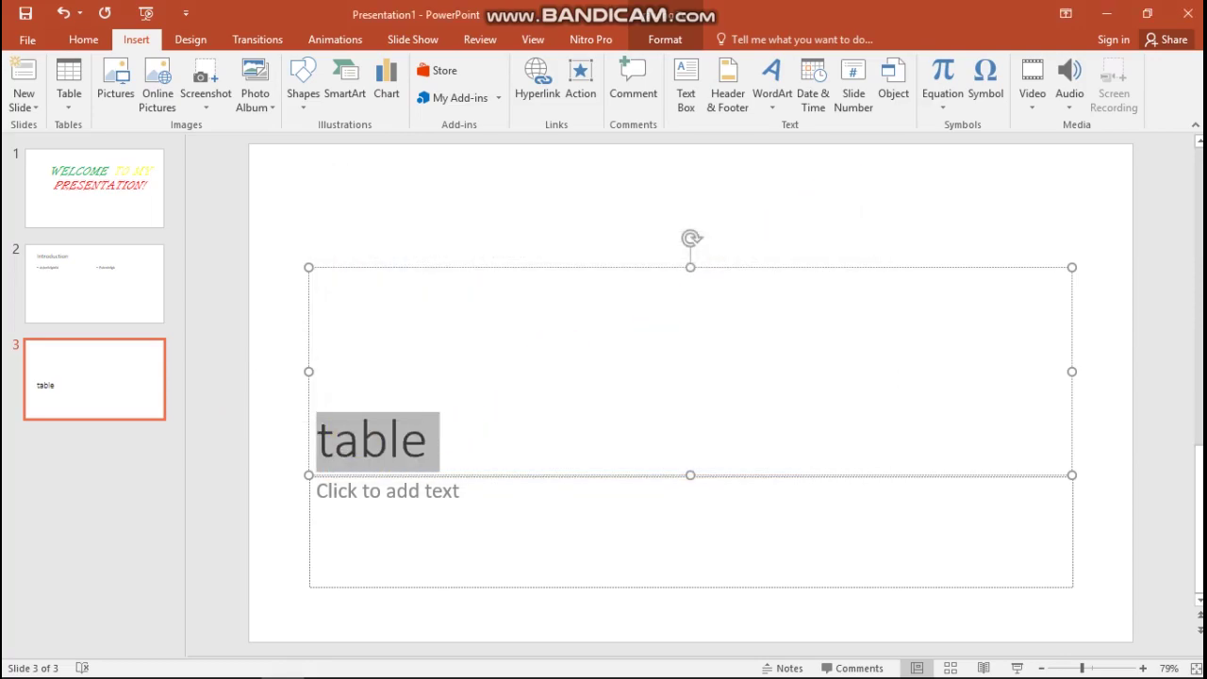
{"action": "type", "text": "V"}
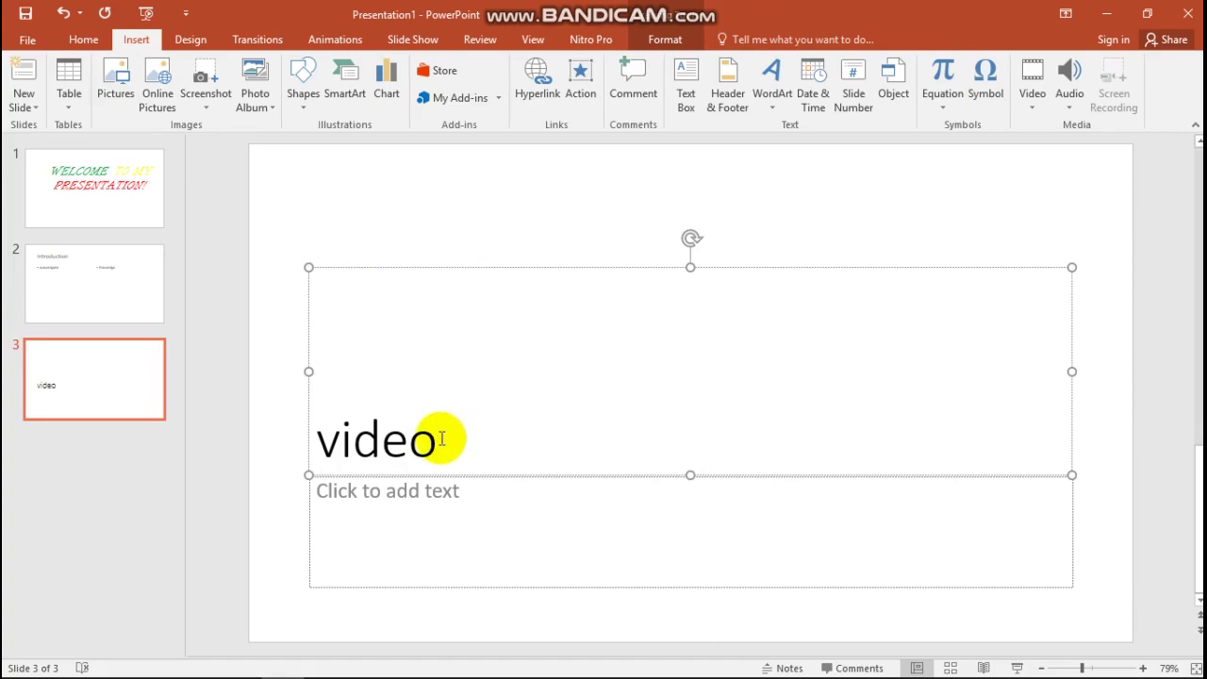
- Select the word 'video' and open the Hyperlink dialog, browsing the Desktop
{"action": "double_click", "coordinate": [373, 439]}
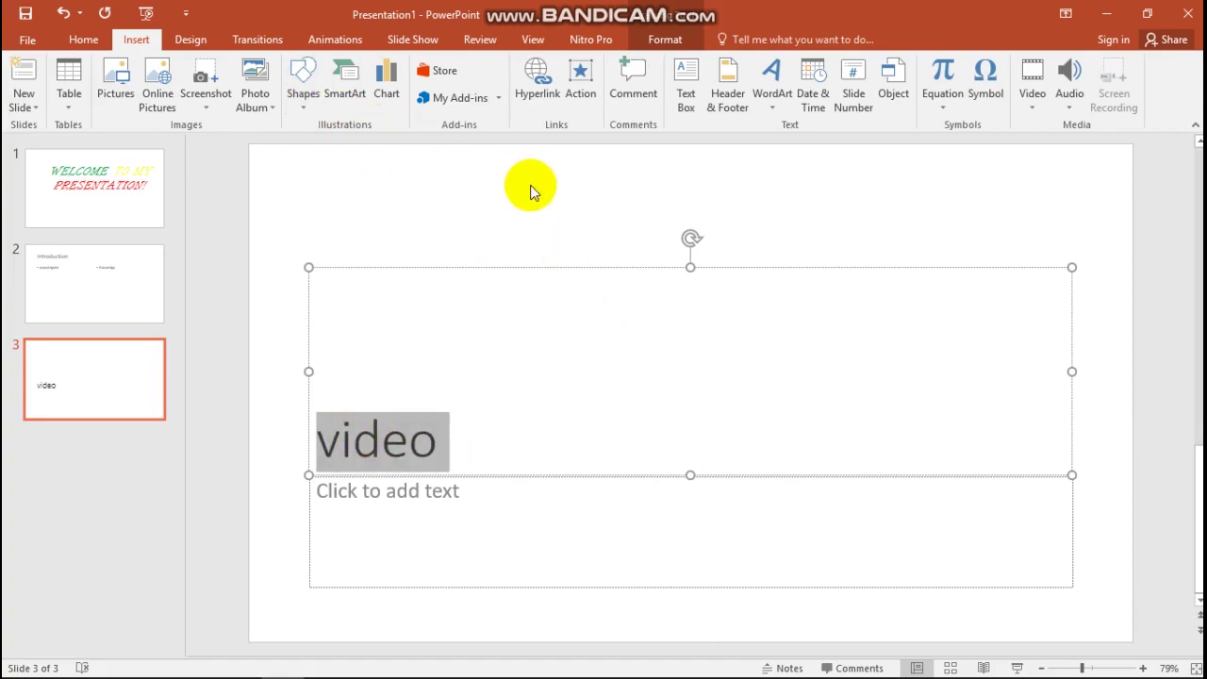
{"action": "left_click", "coordinate": [540, 85]}
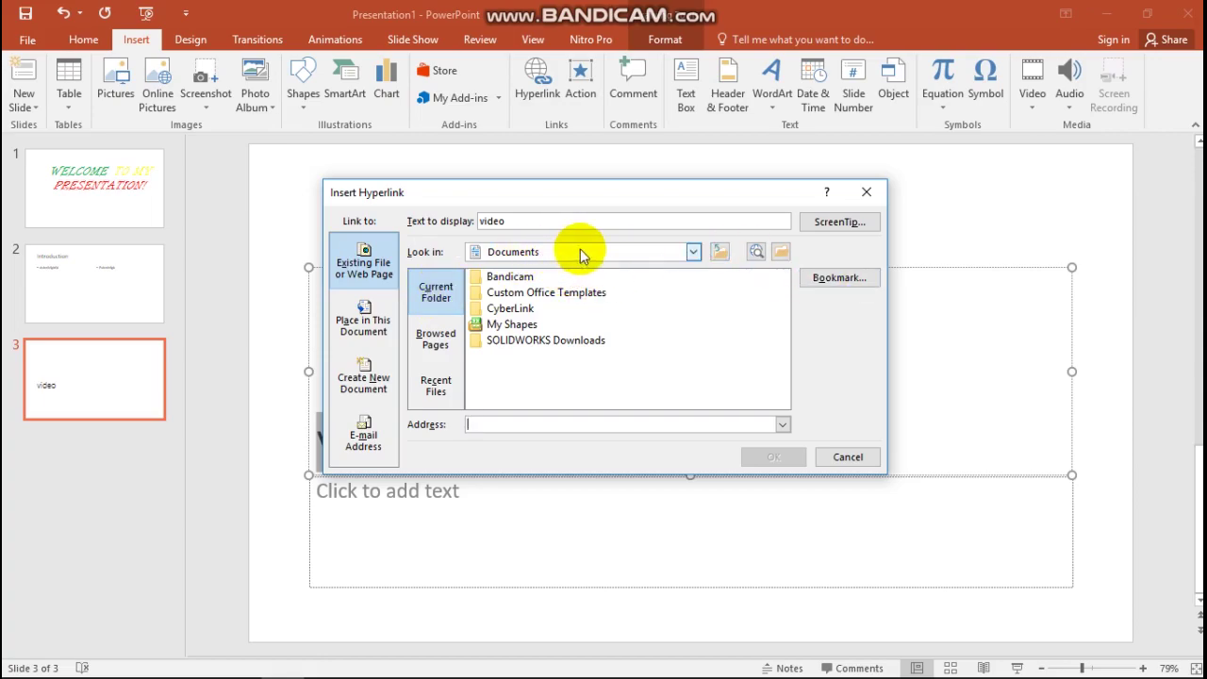
{"action": "left_click", "coordinate": [695, 250]}
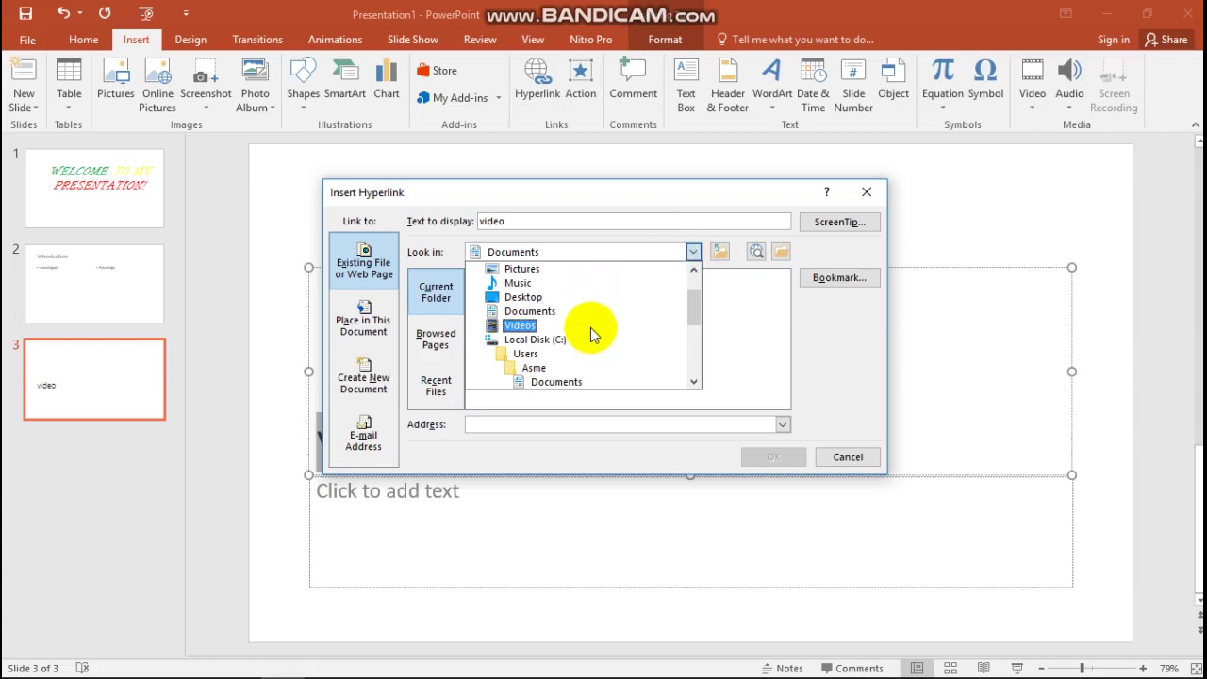
{"action": "scroll", "coordinate": [622, 355], "scroll_direction": "down", "scroll_amount": 1}
{"action": "scroll", "coordinate": [577, 386], "scroll_direction": "down", "scroll_amount": 2}
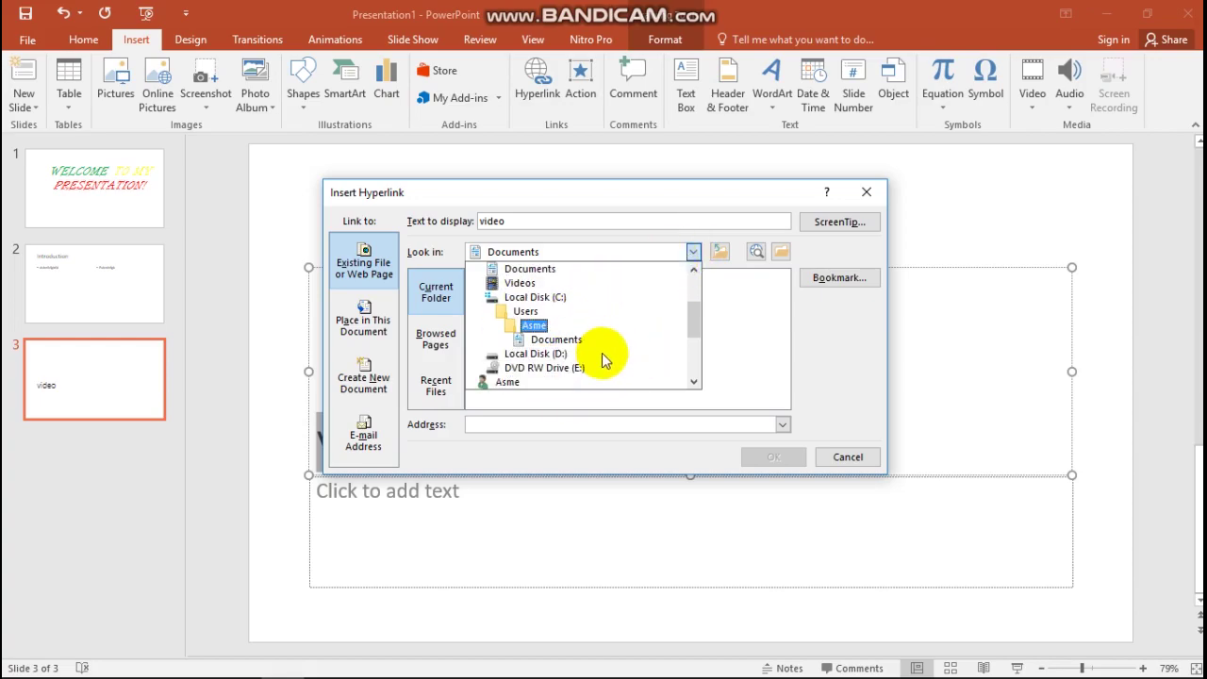
{"action": "scroll", "coordinate": [601, 317], "scroll_direction": "up", "scroll_amount": 3}
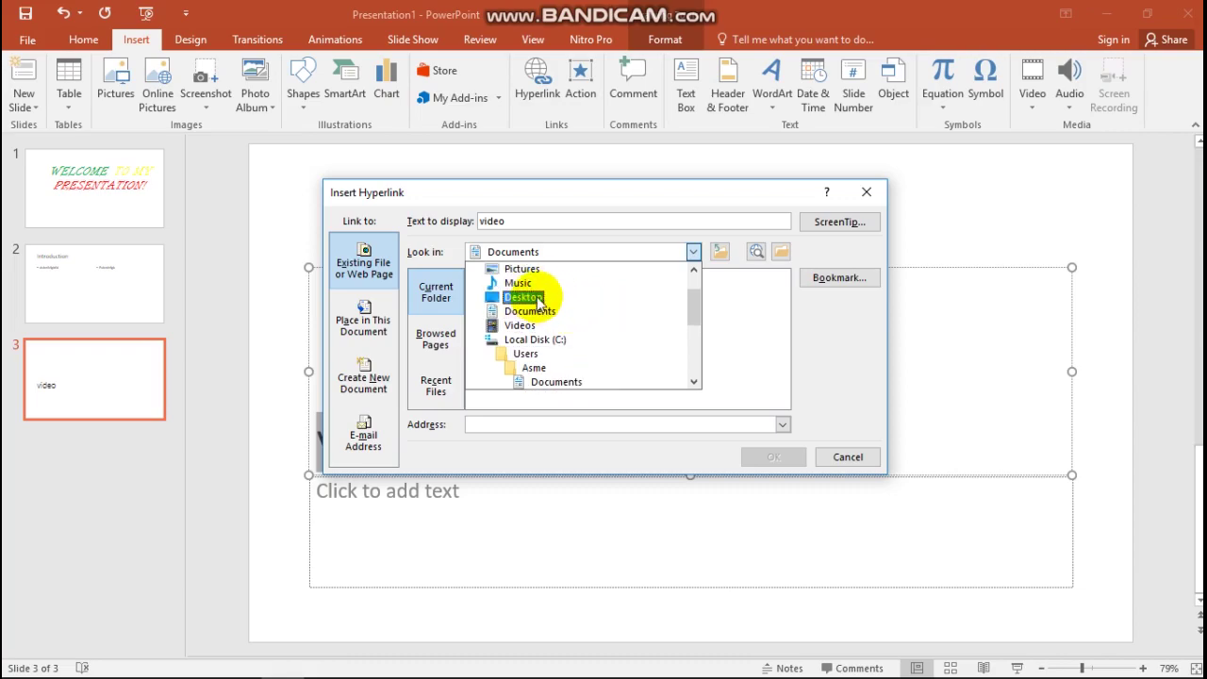
{"action": "left_click", "coordinate": [536, 297]}
{"action": "left_click", "coordinate": [538, 294]}
- Link 'video' to the clip 'catia v5 tutorial for beginners (part 5)' in the tutorials folder
{"action": "double_click", "coordinate": [536, 276]}
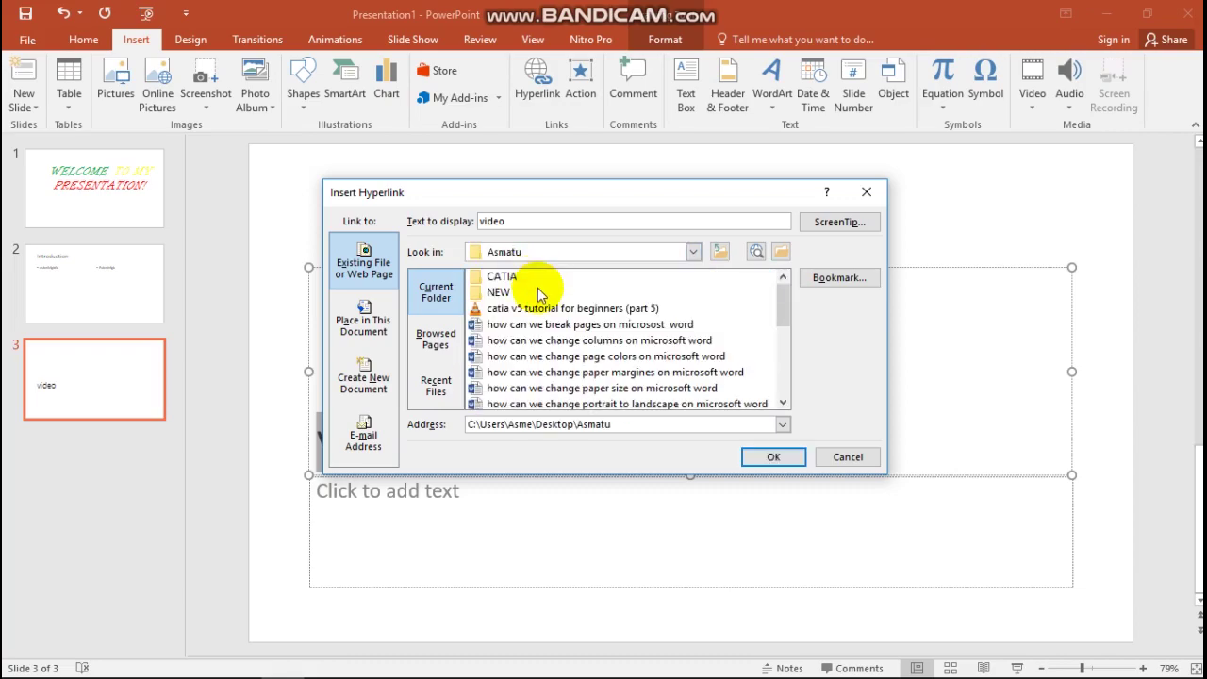
{"action": "left_click", "coordinate": [597, 311]}
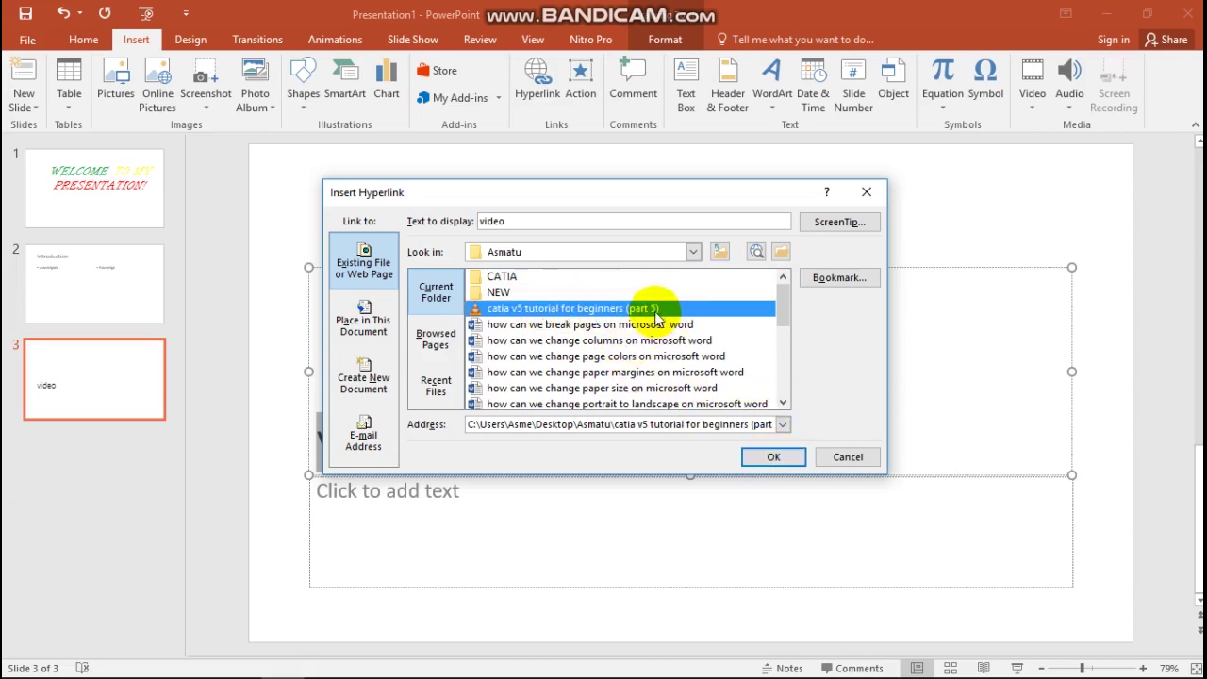
{"action": "left_click", "coordinate": [771, 456]}
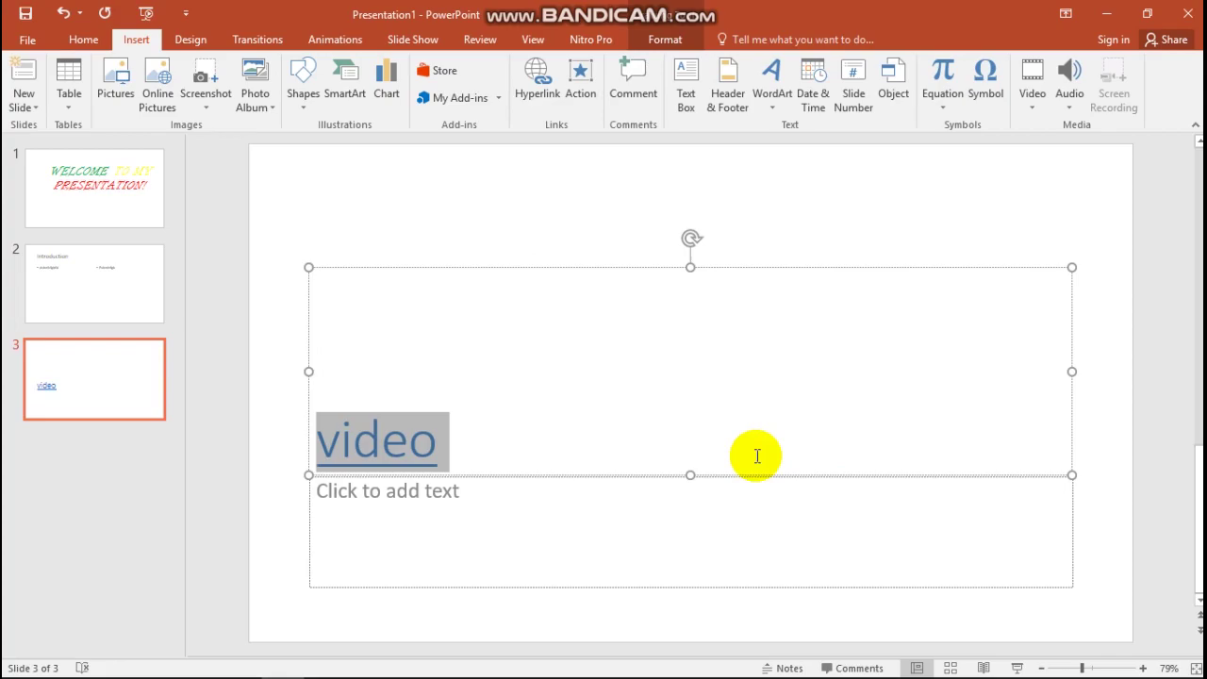
{"action": "left_click", "coordinate": [554, 443]}
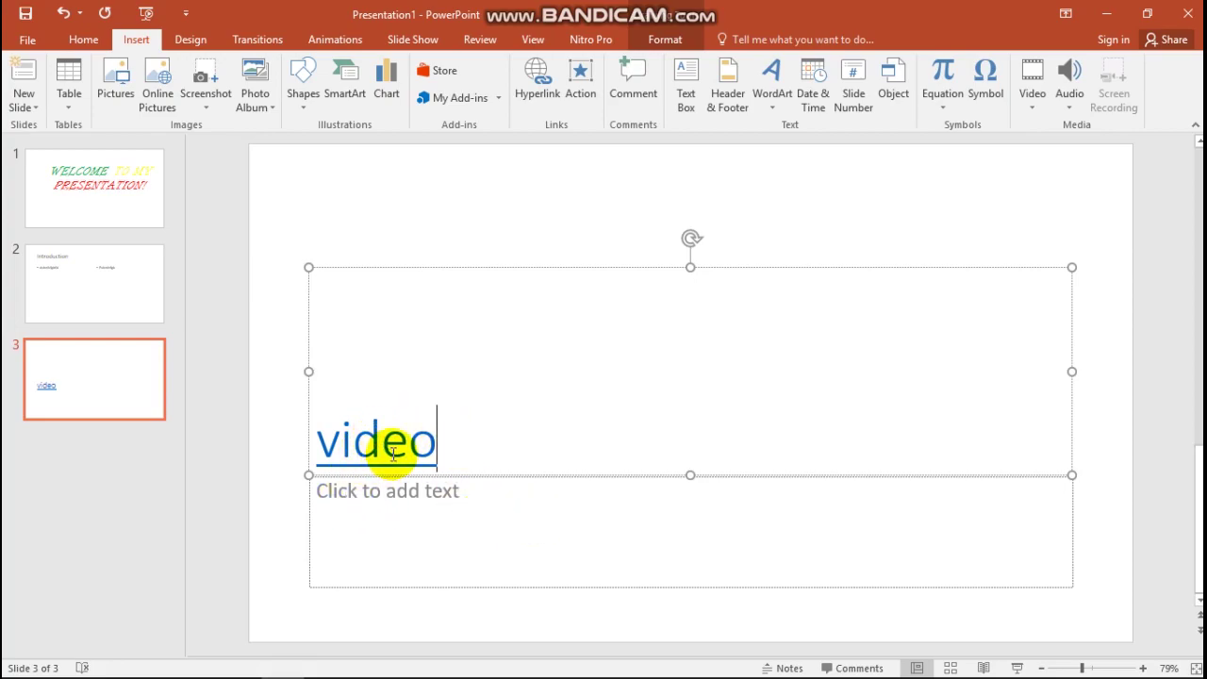
{"action": "mouse_move", "coordinate": [1135, 673]}
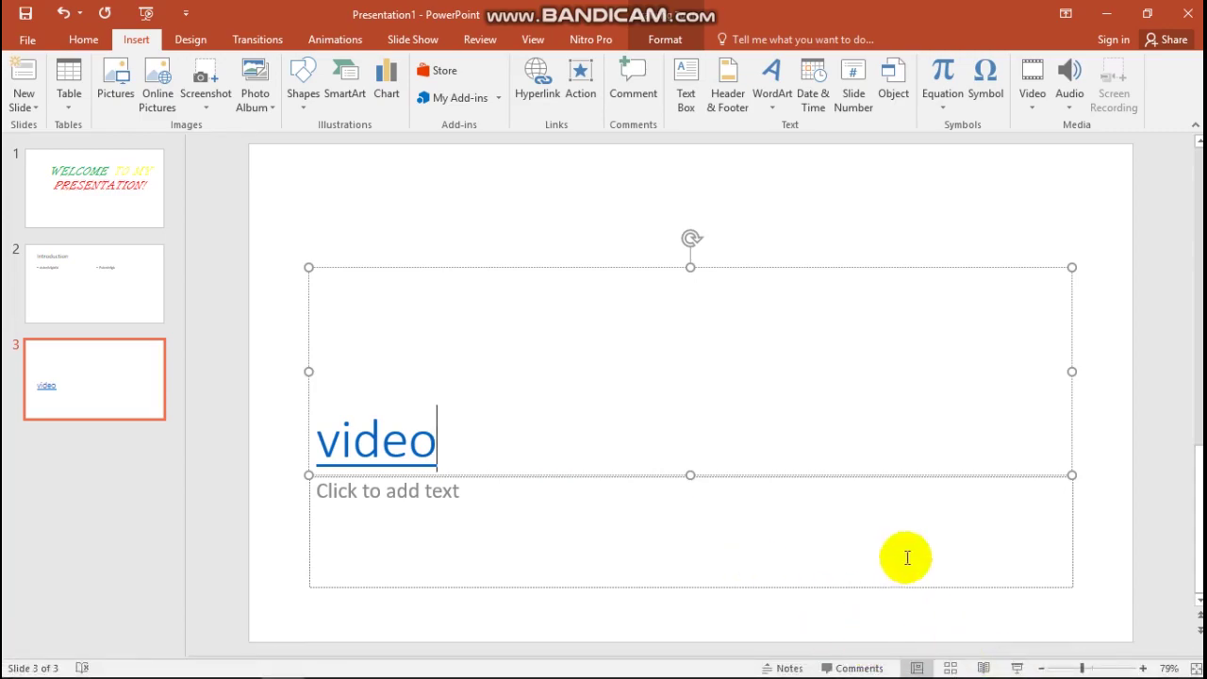
- Present slide 3, follow the 'video' link past the warnings, then close the playing clip
{"action": "left_click", "coordinate": [1016, 666]}
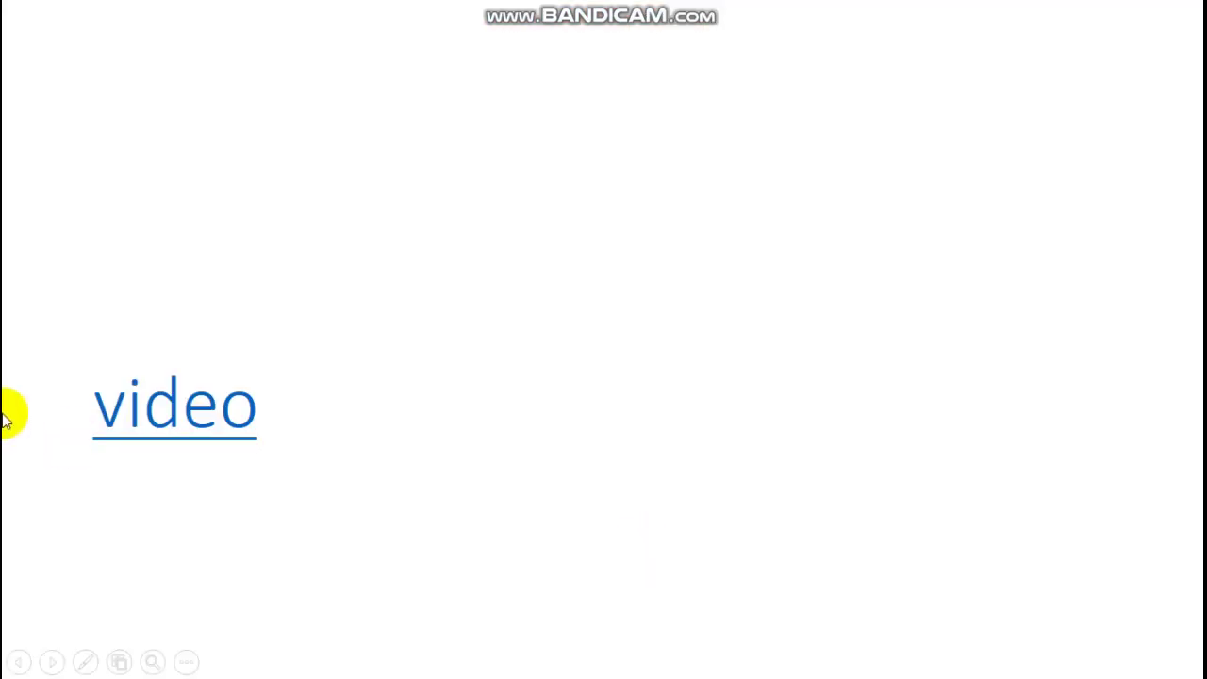
{"action": "left_click", "coordinate": [208, 427]}
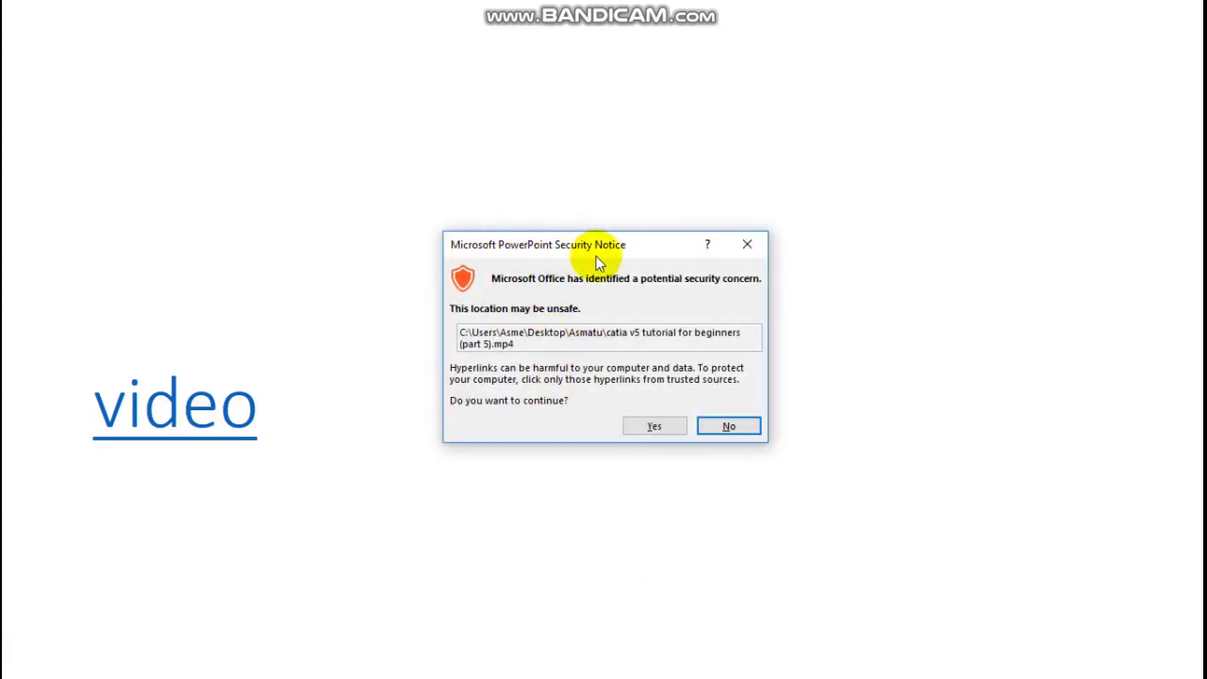
{"action": "left_click", "coordinate": [661, 430]}
{"action": "left_click", "coordinate": [675, 460]}
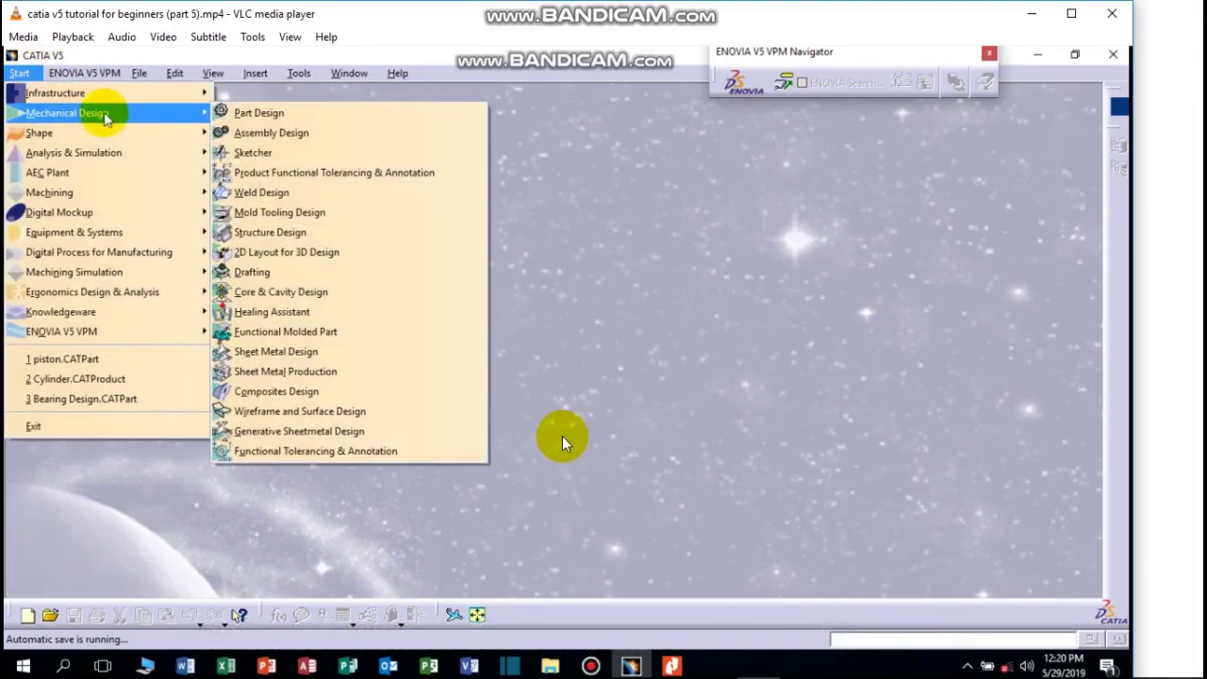
{"action": "left_click", "coordinate": [1115, 19]}
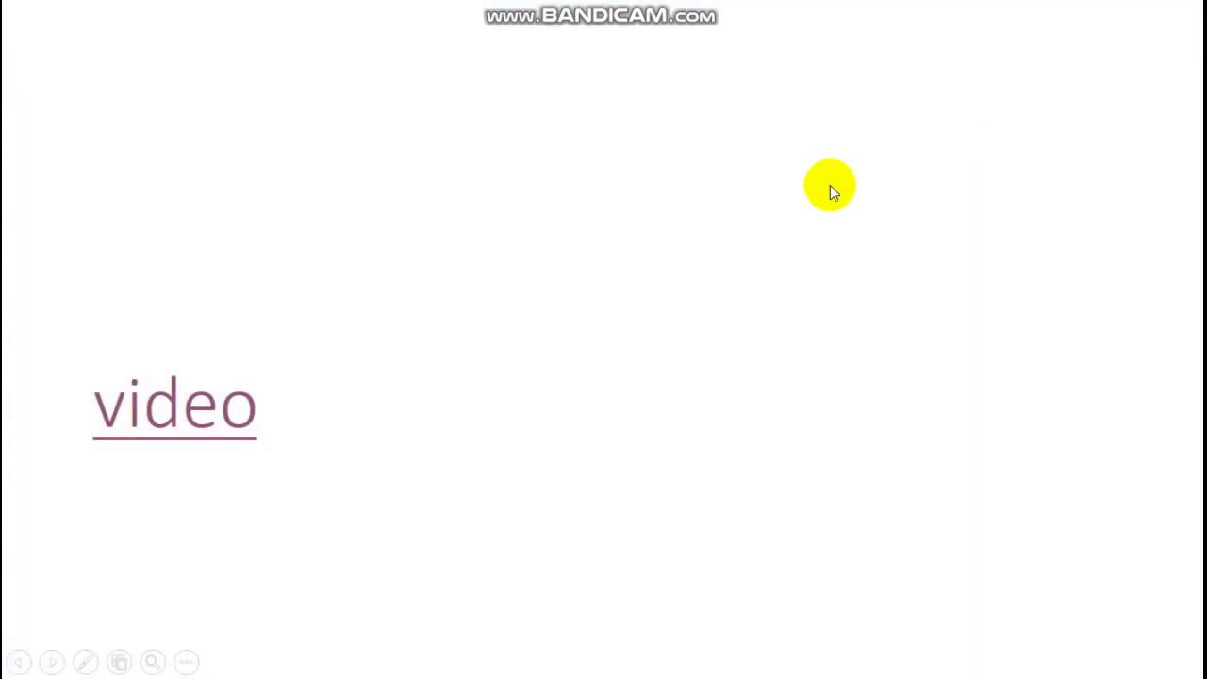
- End the slide show and bring the Notepad topic outline to the front
{"action": "right_click", "coordinate": [960, 237]}
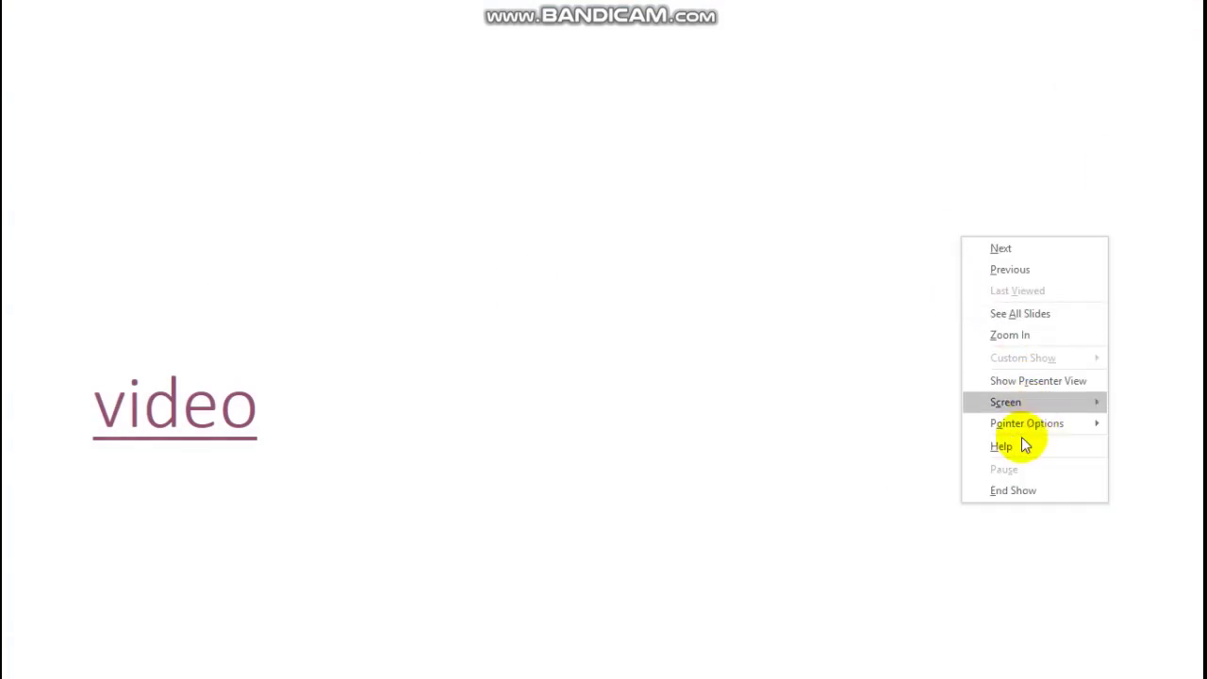
{"action": "left_click", "coordinate": [1014, 490]}
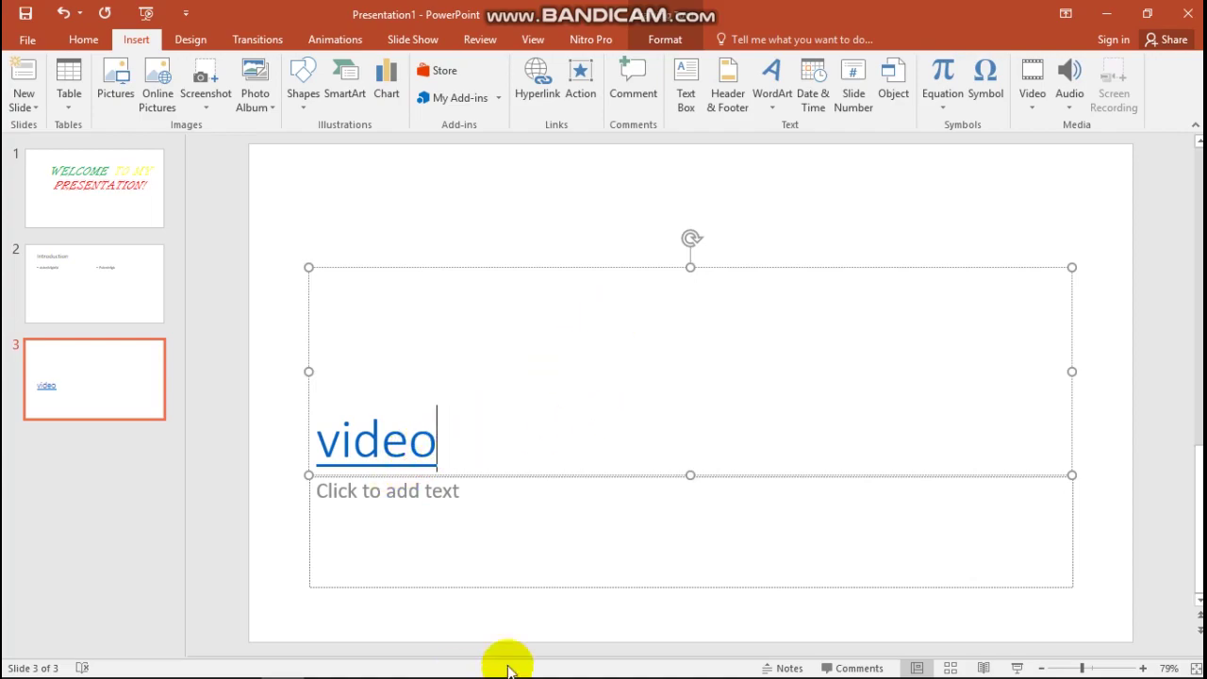
{"action": "mouse_move", "coordinate": [715, 671]}
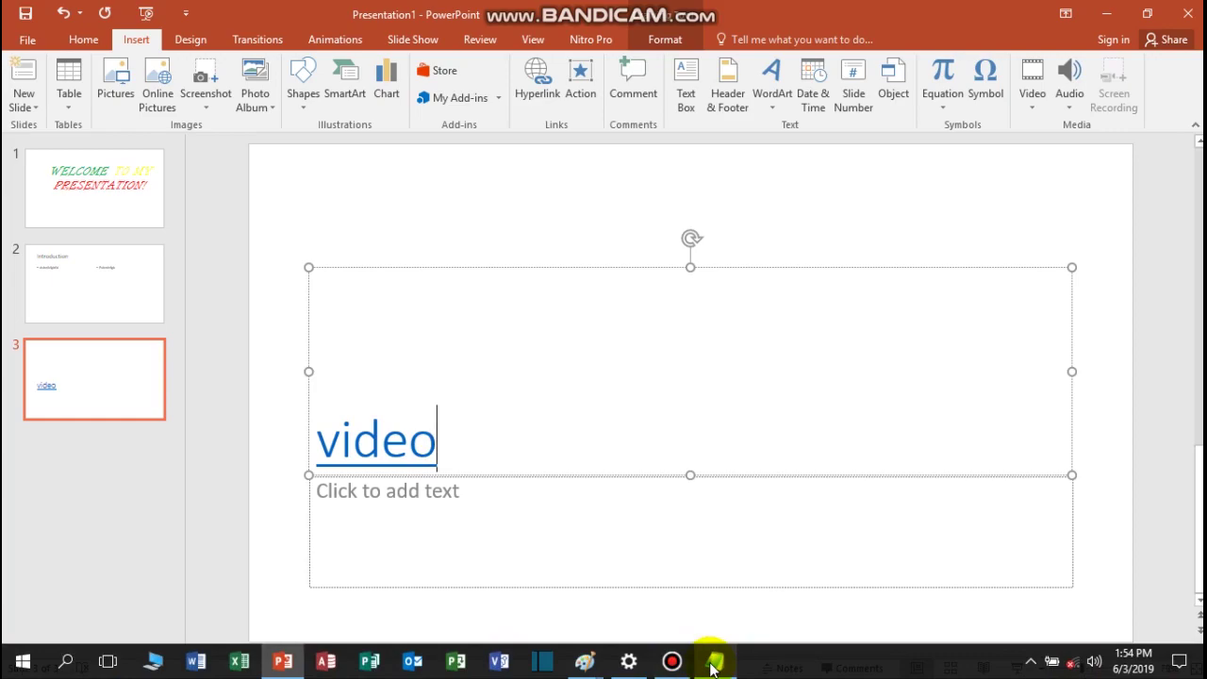
{"action": "left_click", "coordinate": [712, 662]}
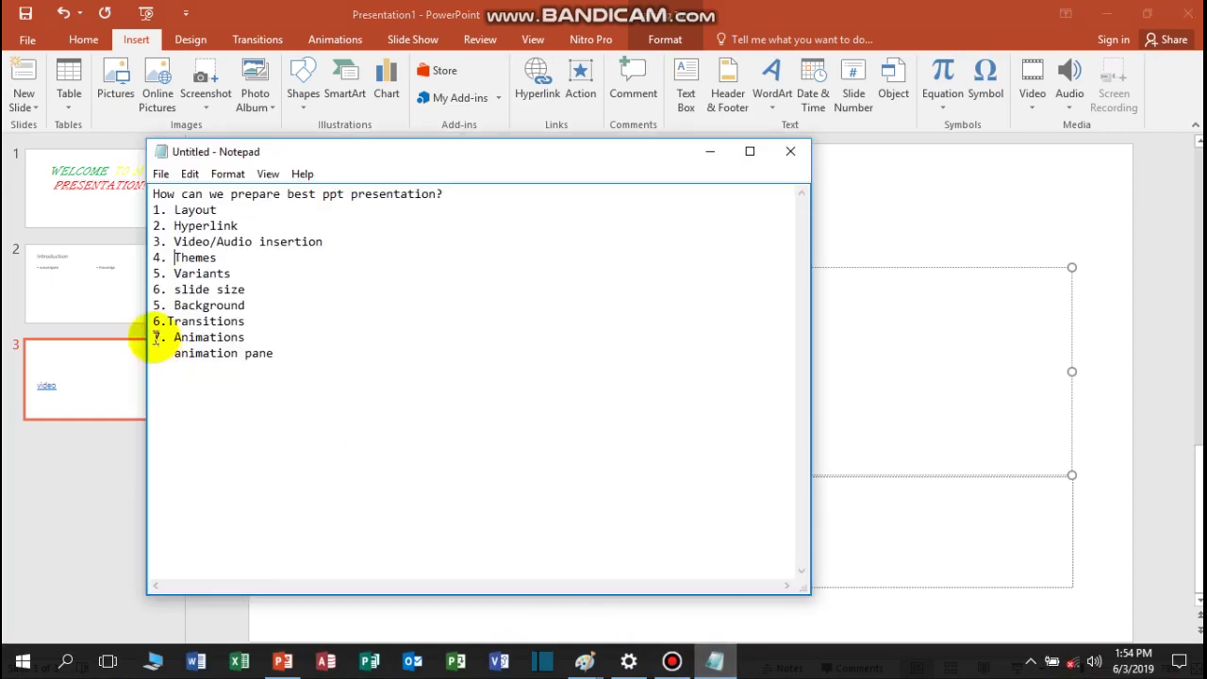
{"action": "left_click", "coordinate": [173, 256]}
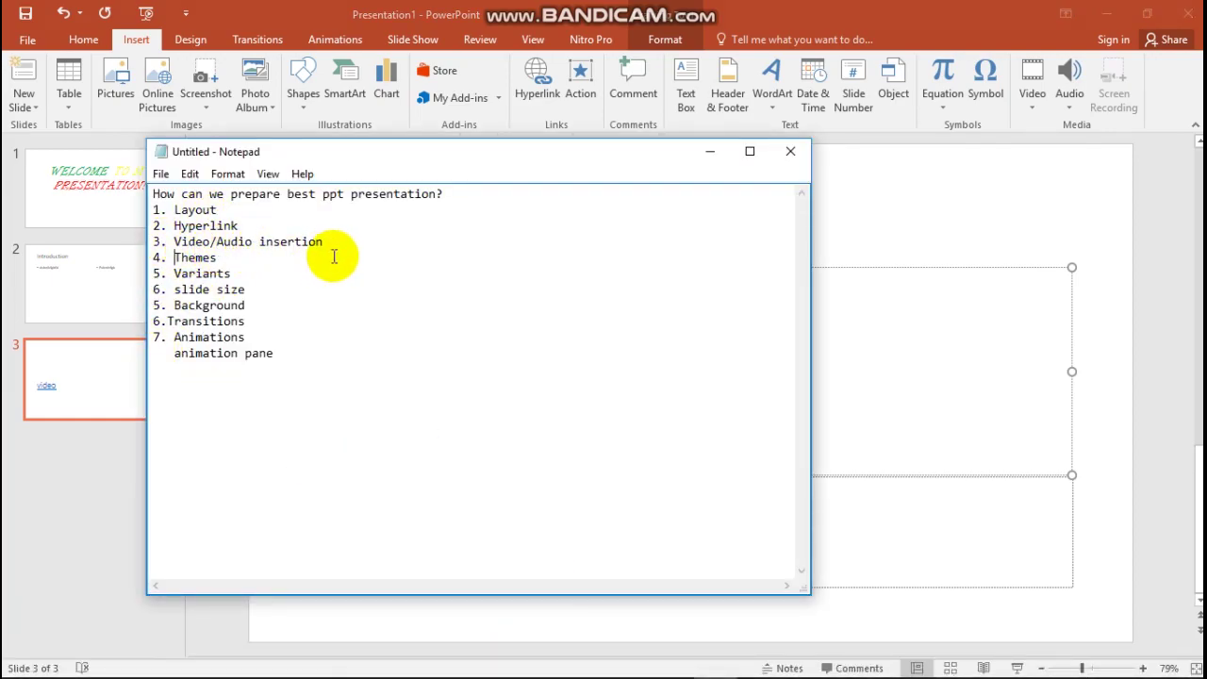
{"action": "left_click", "coordinate": [716, 156]}
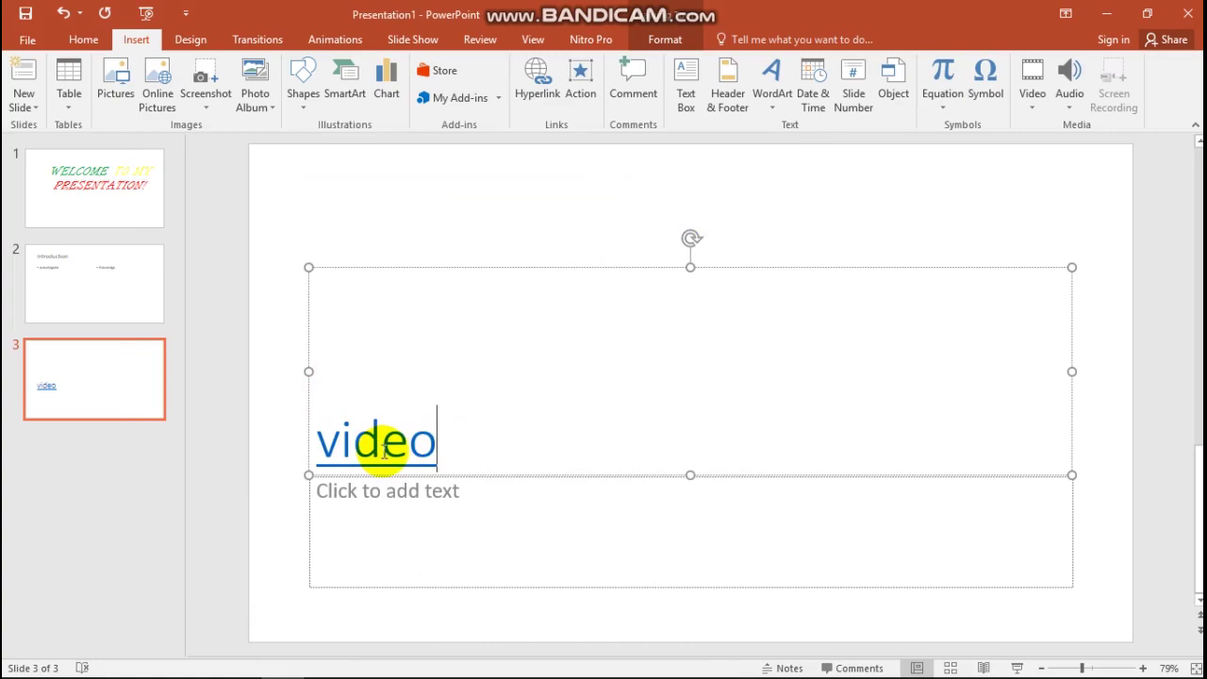
{"action": "left_click", "coordinate": [1032, 102]}
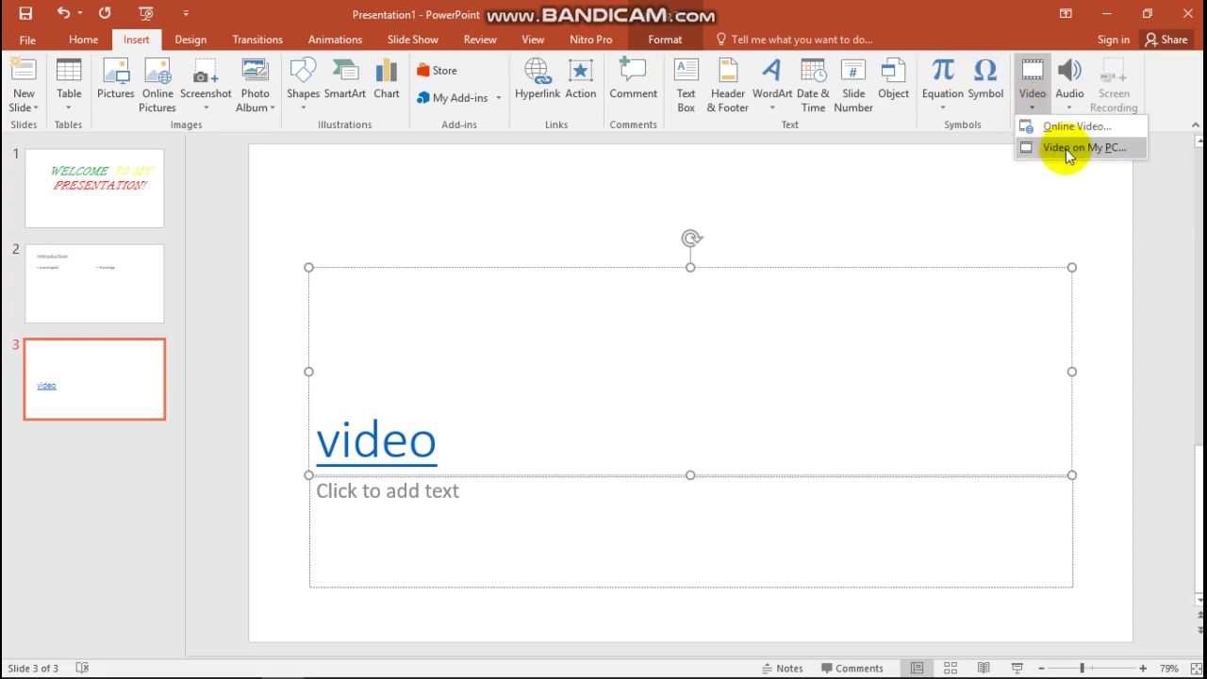
{"action": "left_click", "coordinate": [1105, 148]}
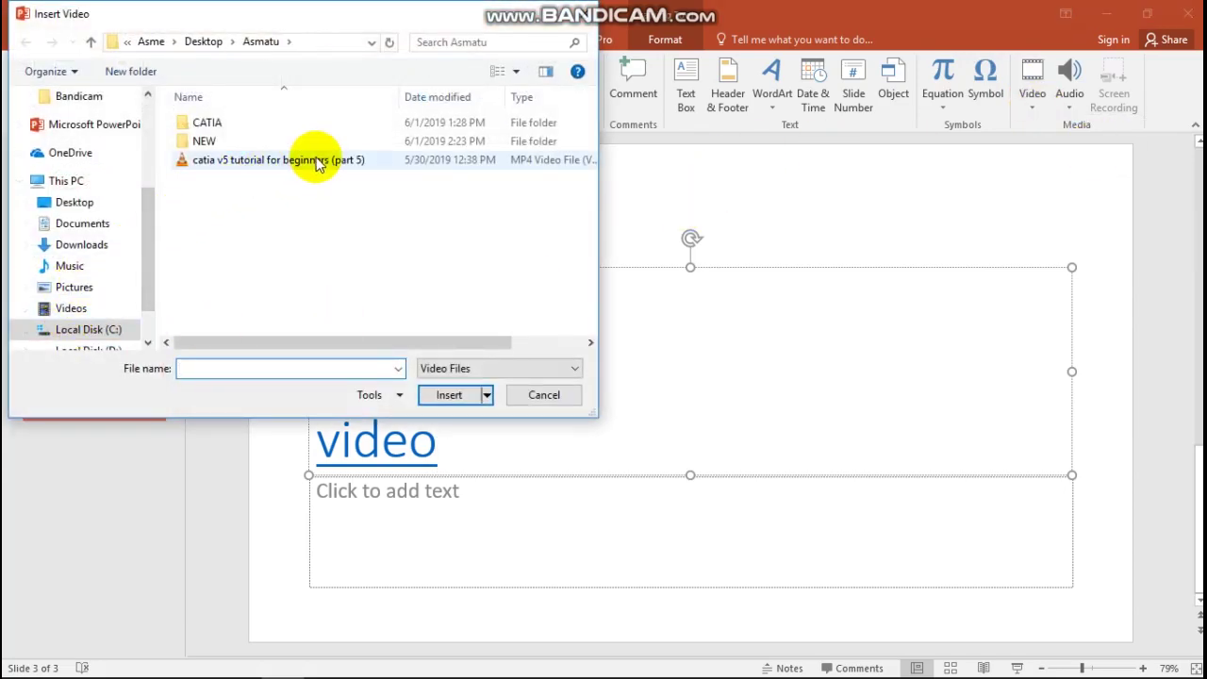
{"action": "left_click", "coordinate": [318, 162]}
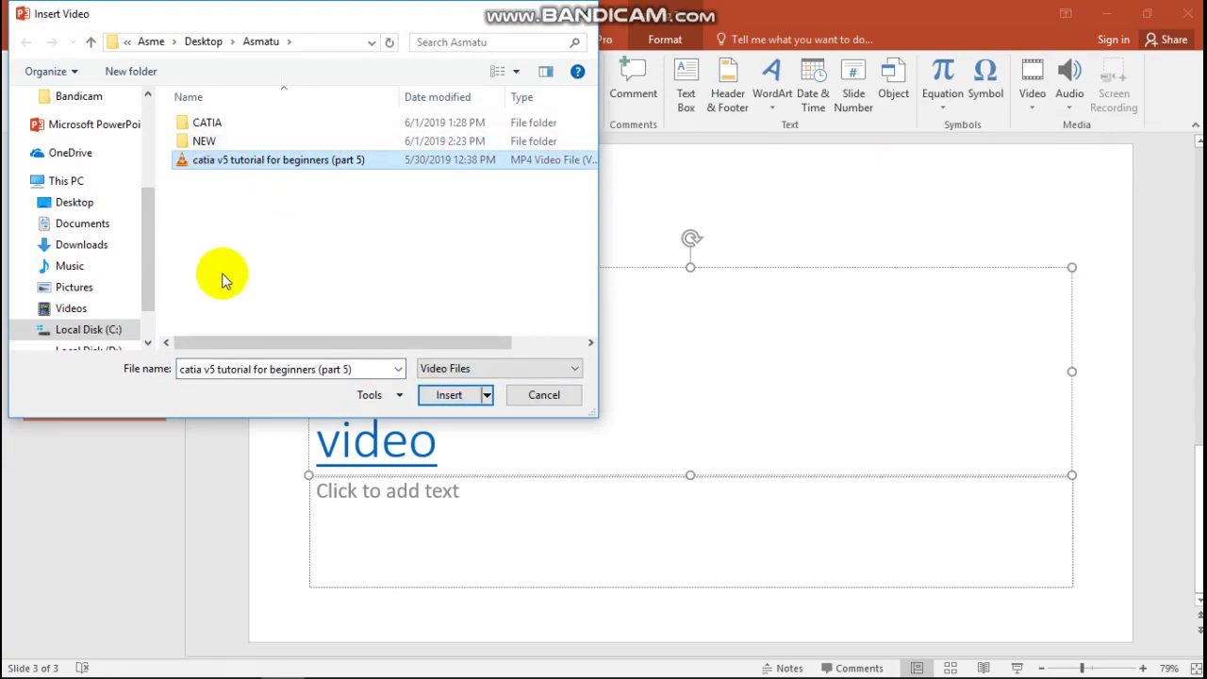
{"action": "left_click", "coordinate": [444, 396]}
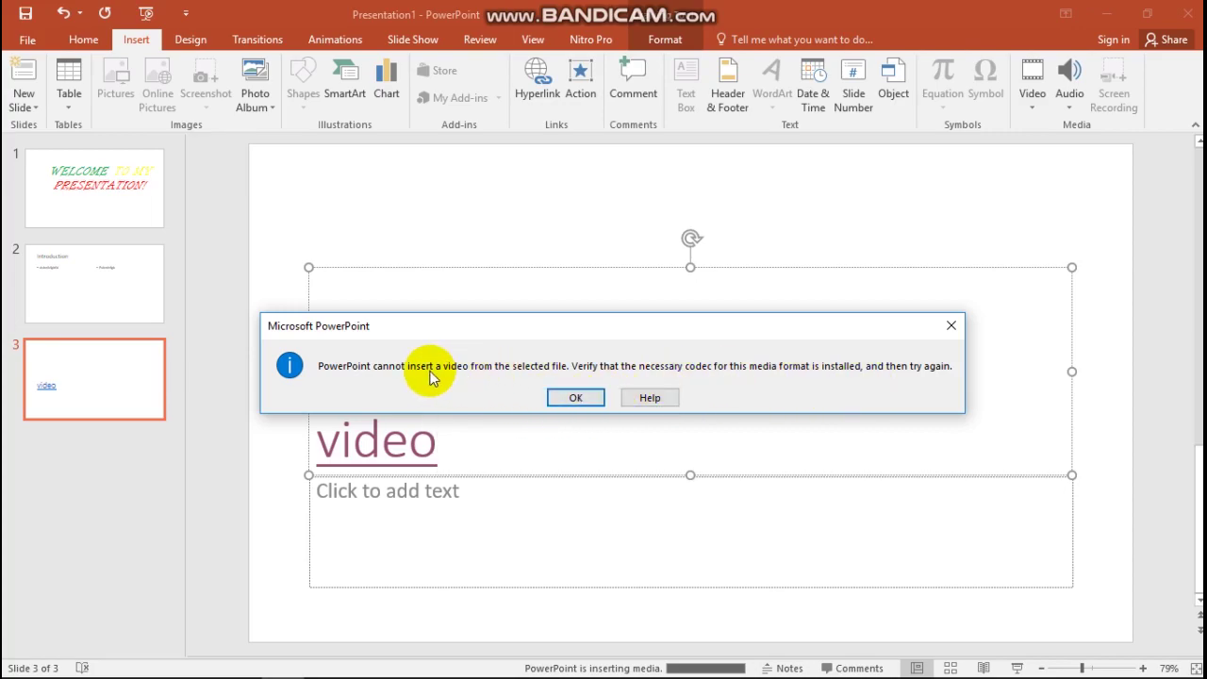
{"action": "left_click", "coordinate": [586, 399]}
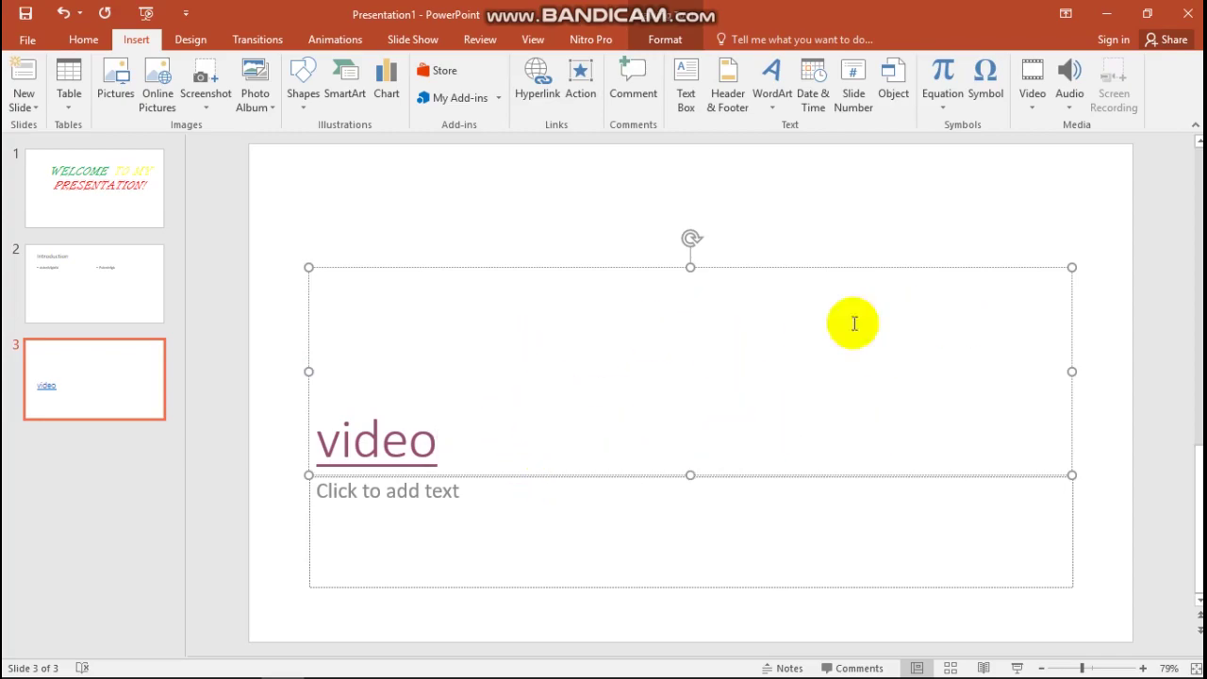
{"action": "left_click", "coordinate": [1069, 103]}
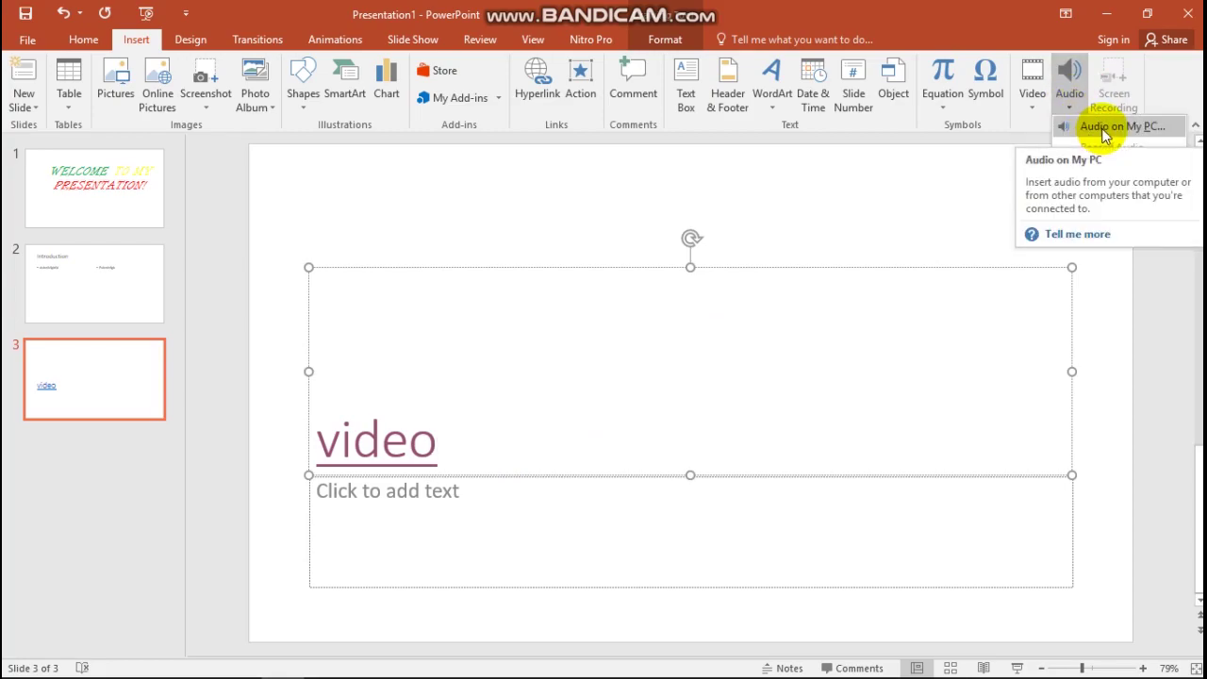
{"action": "left_click", "coordinate": [1102, 128]}
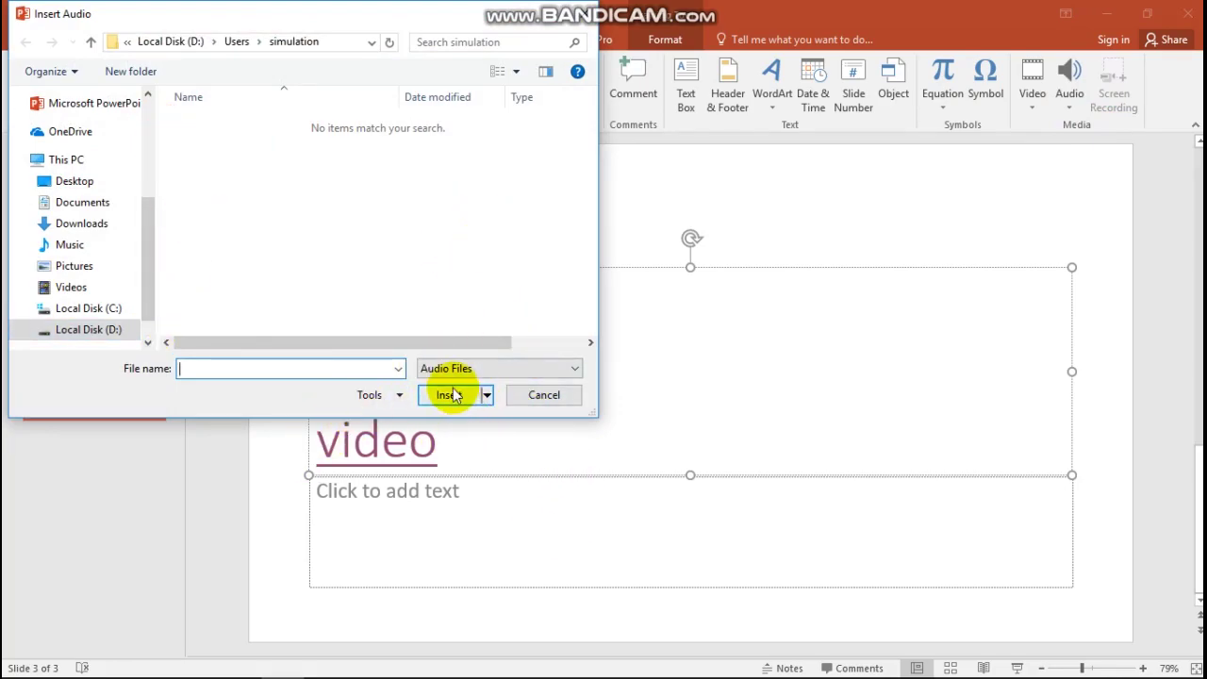
{"action": "left_click", "coordinate": [546, 397]}
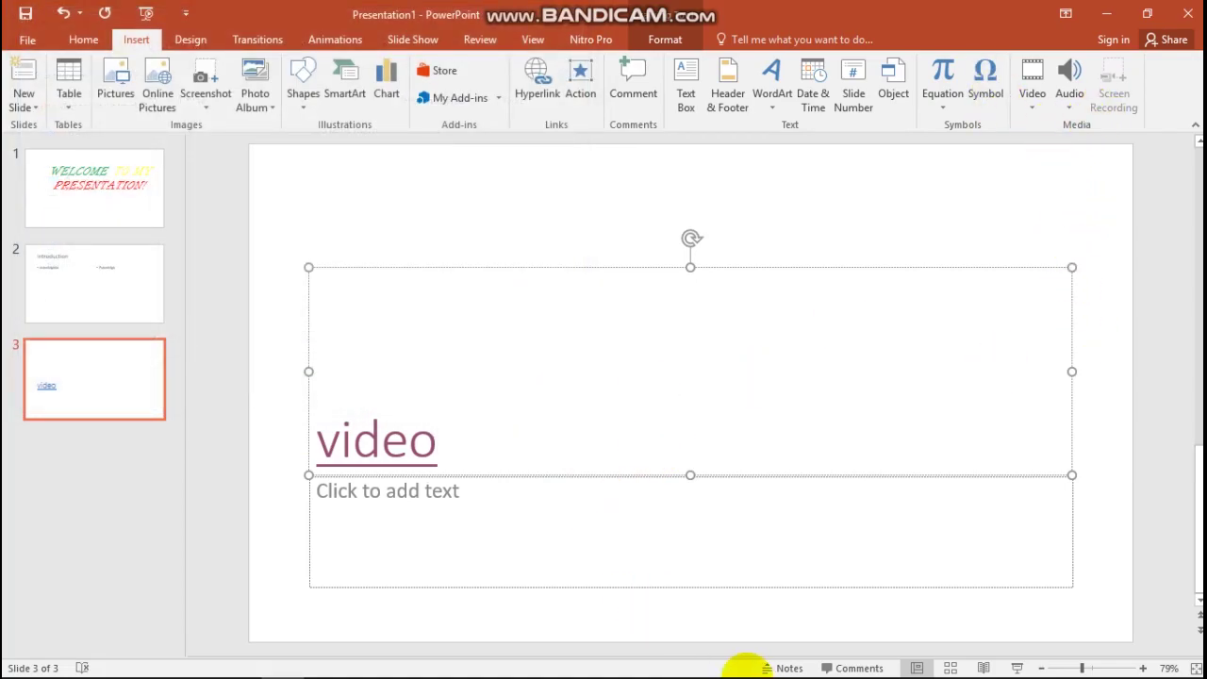
- Mark Themes as the next topic in the Notepad outline and return to PowerPoint's title slide
{"action": "left_click", "coordinate": [724, 664]}
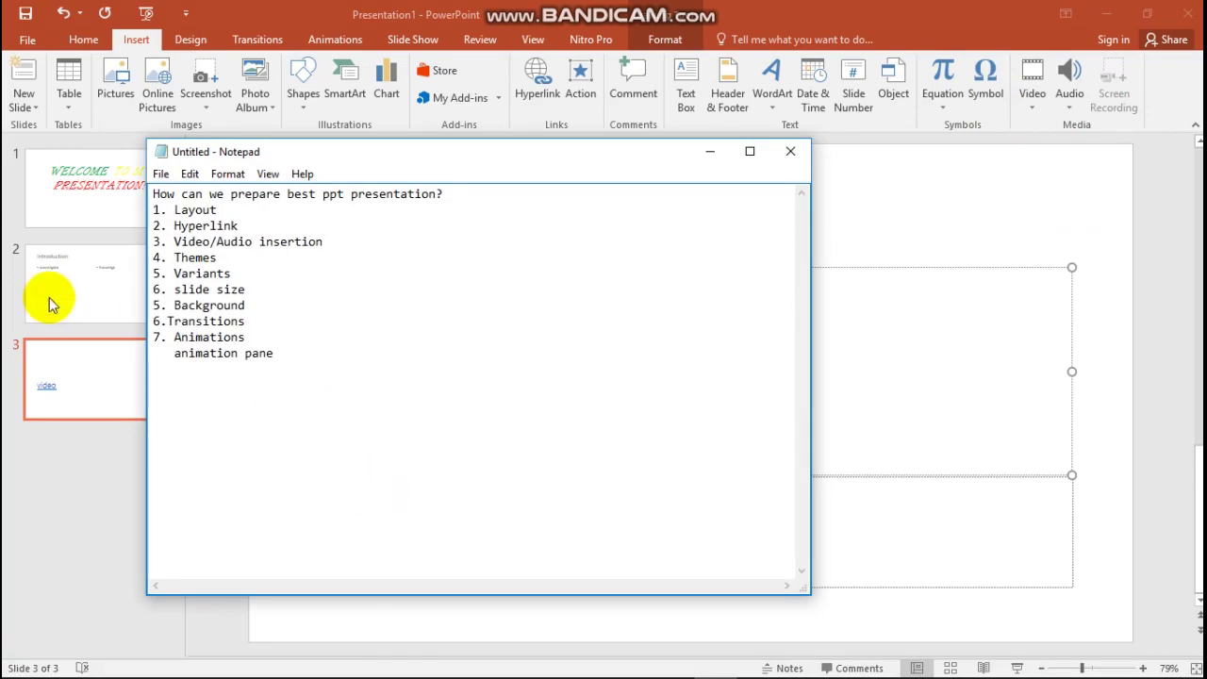
{"action": "left_click", "coordinate": [175, 257]}
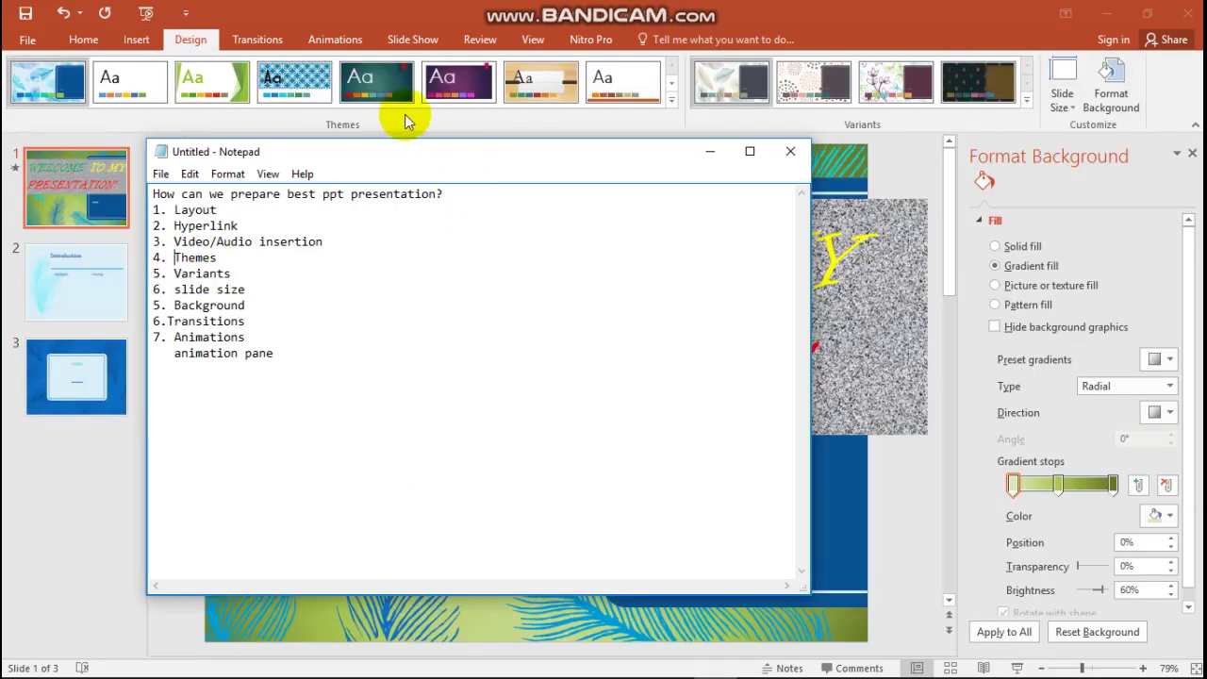
{"action": "left_click", "coordinate": [391, 118]}
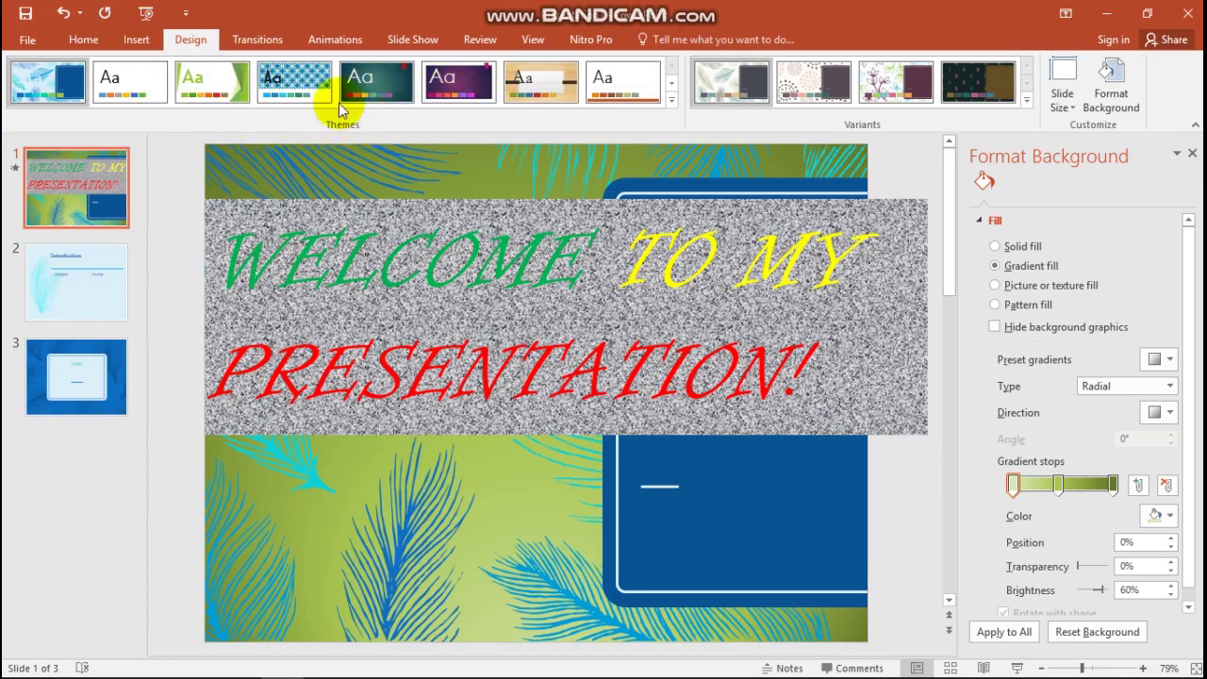
- Apply the purple water-droplet theme, then browse the theme gallery again without changing it
{"action": "left_click", "coordinate": [673, 101]}
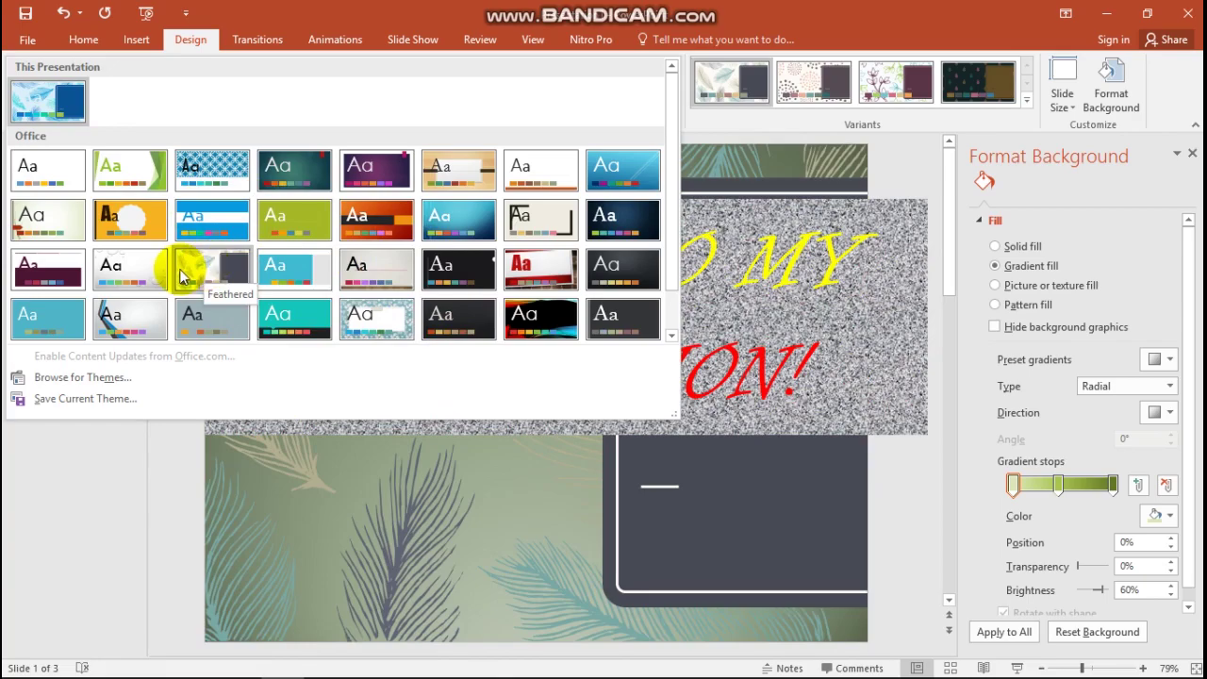
{"action": "left_click", "coordinate": [144, 275]}
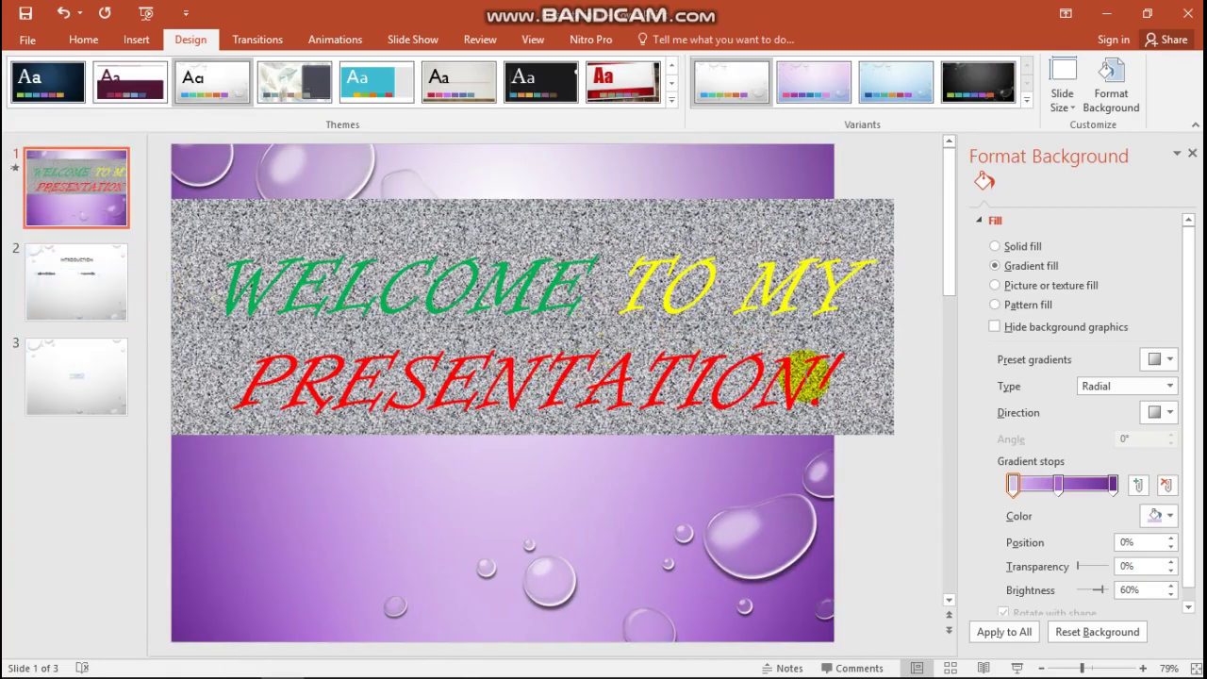
{"action": "left_click", "coordinate": [866, 428]}
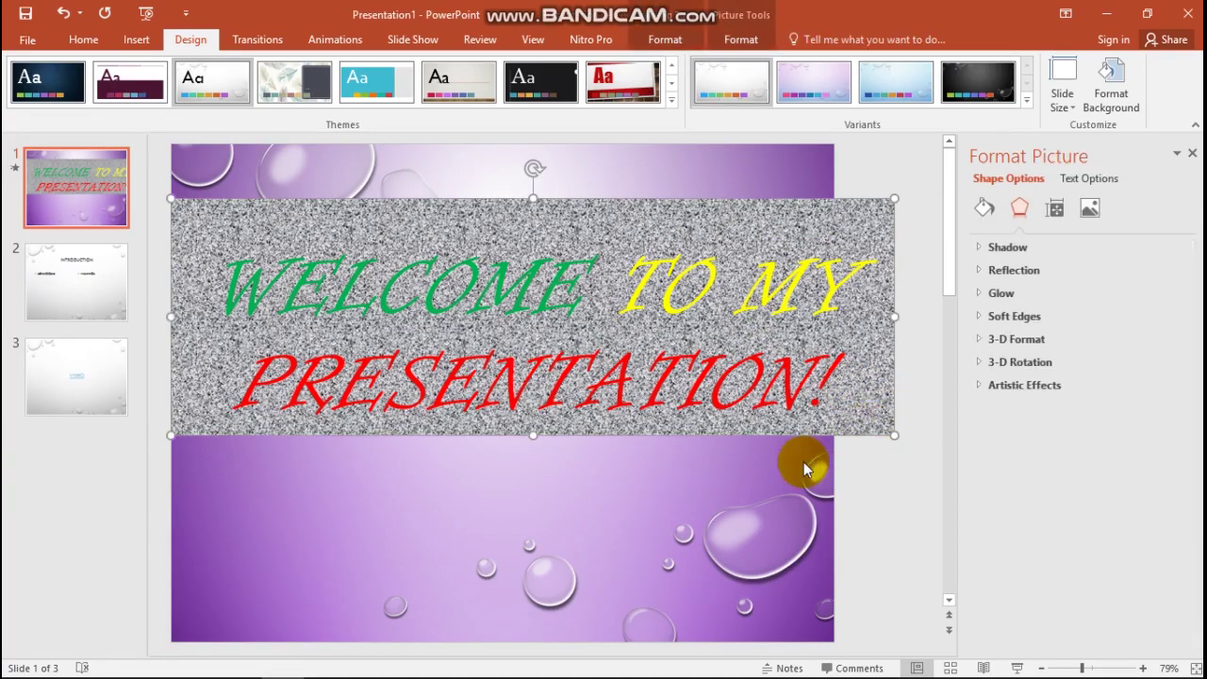
{"action": "left_click", "coordinate": [756, 485]}
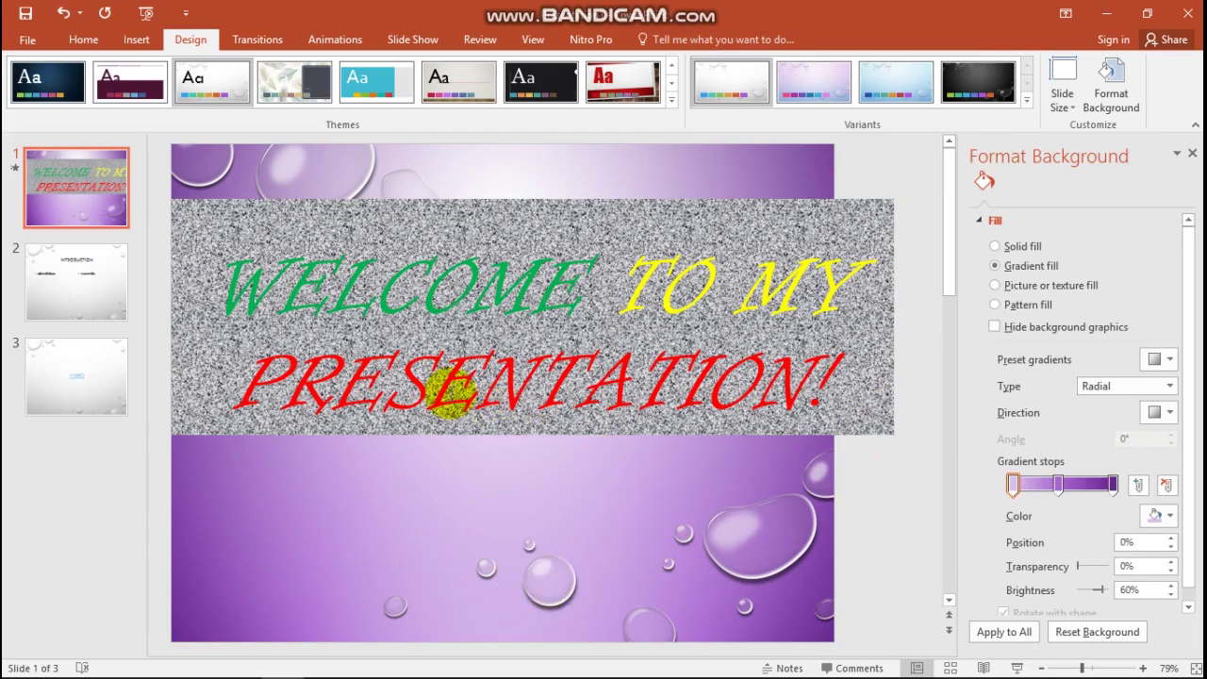
{"action": "left_click", "coordinate": [671, 100]}
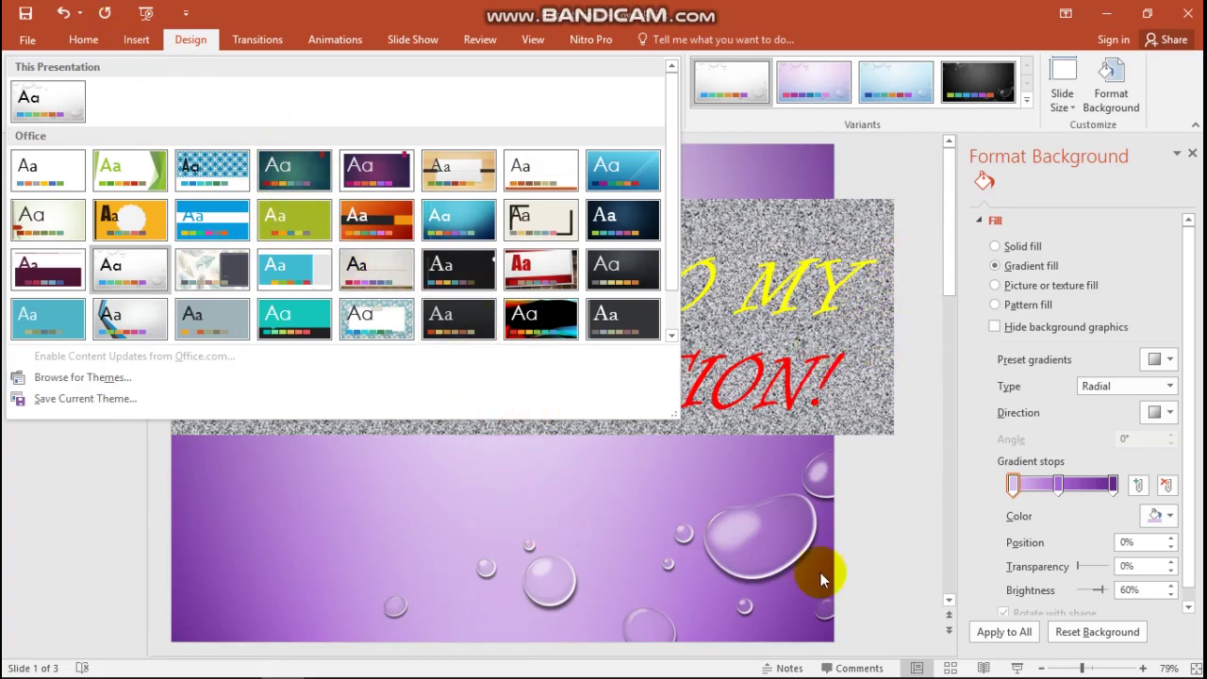
{"action": "left_click", "coordinate": [924, 492]}
- Check the Notepad outline, then recolour the droplet theme with the teal Blue II colour scheme
{"action": "mouse_move", "coordinate": [768, 669]}
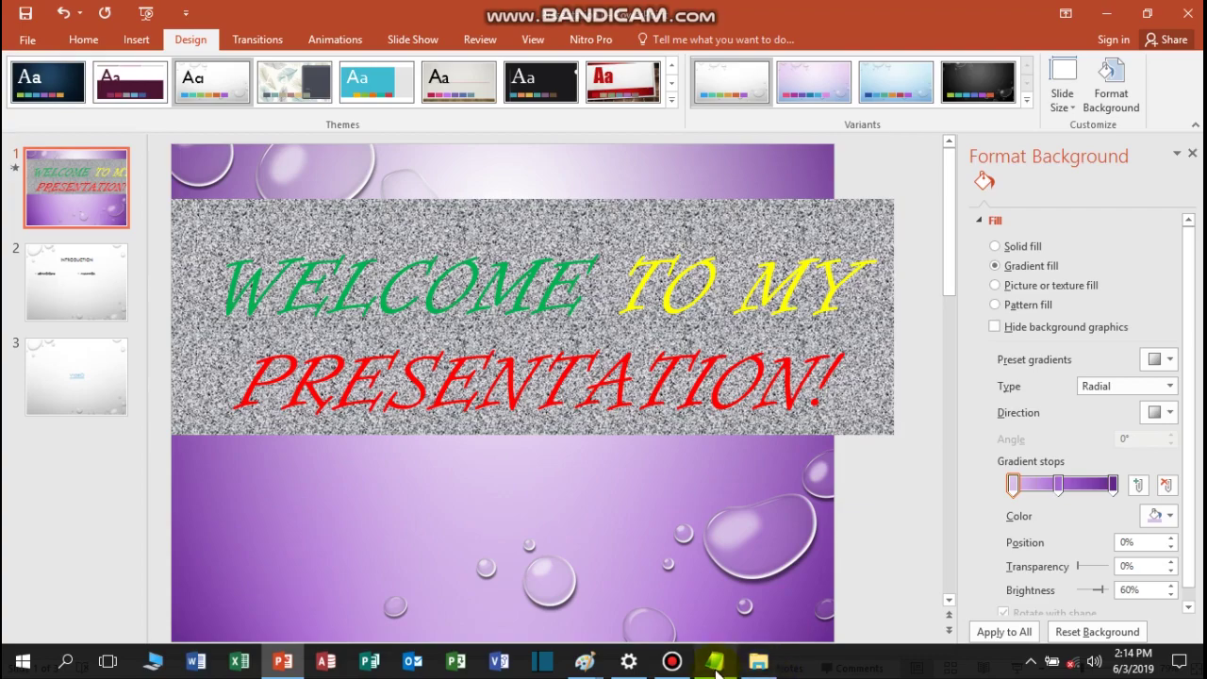
{"action": "left_click", "coordinate": [716, 664]}
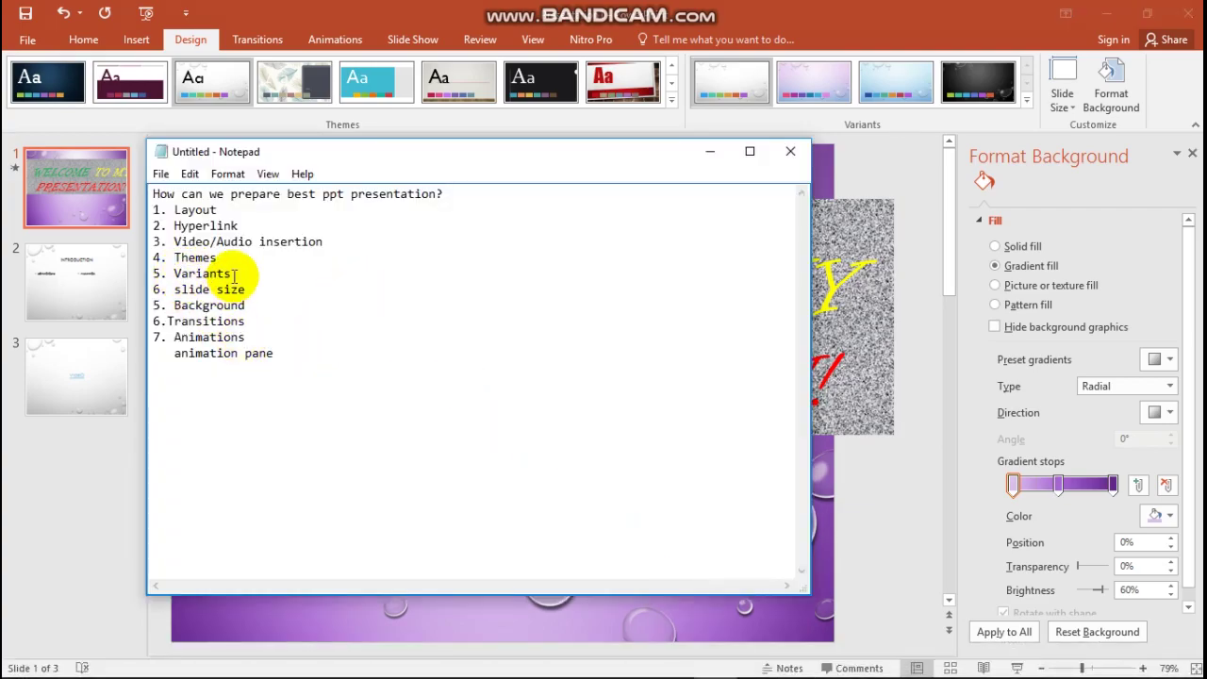
{"action": "left_click", "coordinate": [462, 122]}
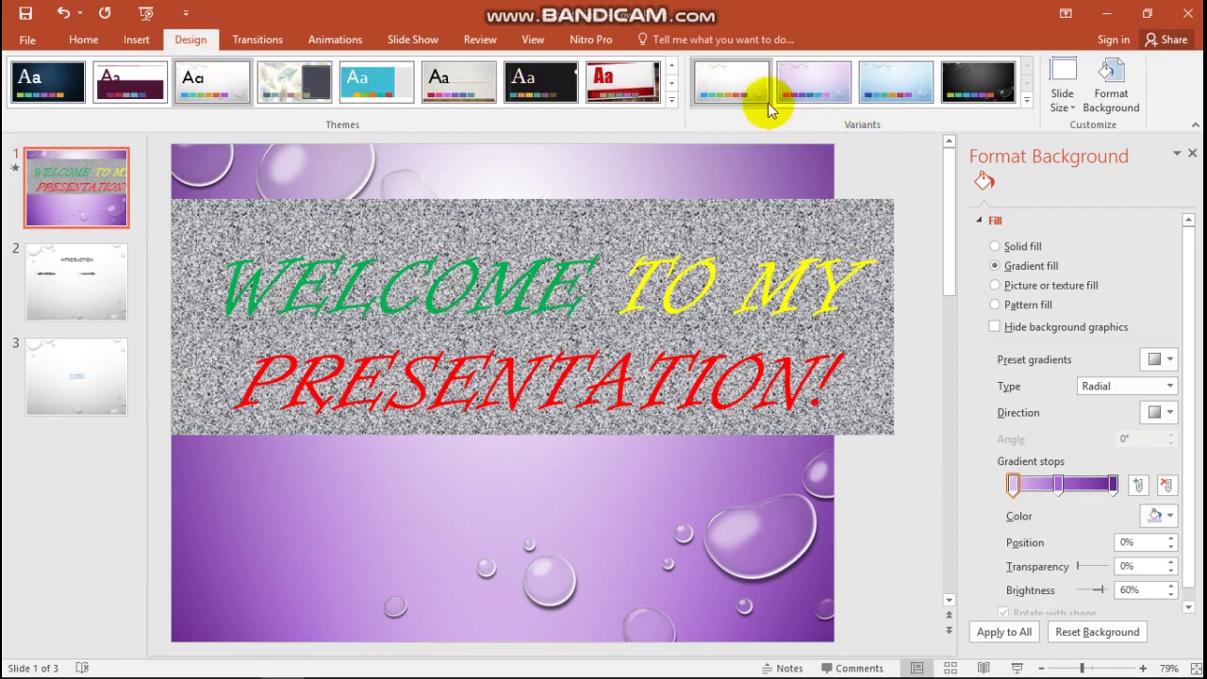
{"action": "left_click", "coordinate": [1027, 101]}
{"action": "mouse_move", "coordinate": [726, 118]}
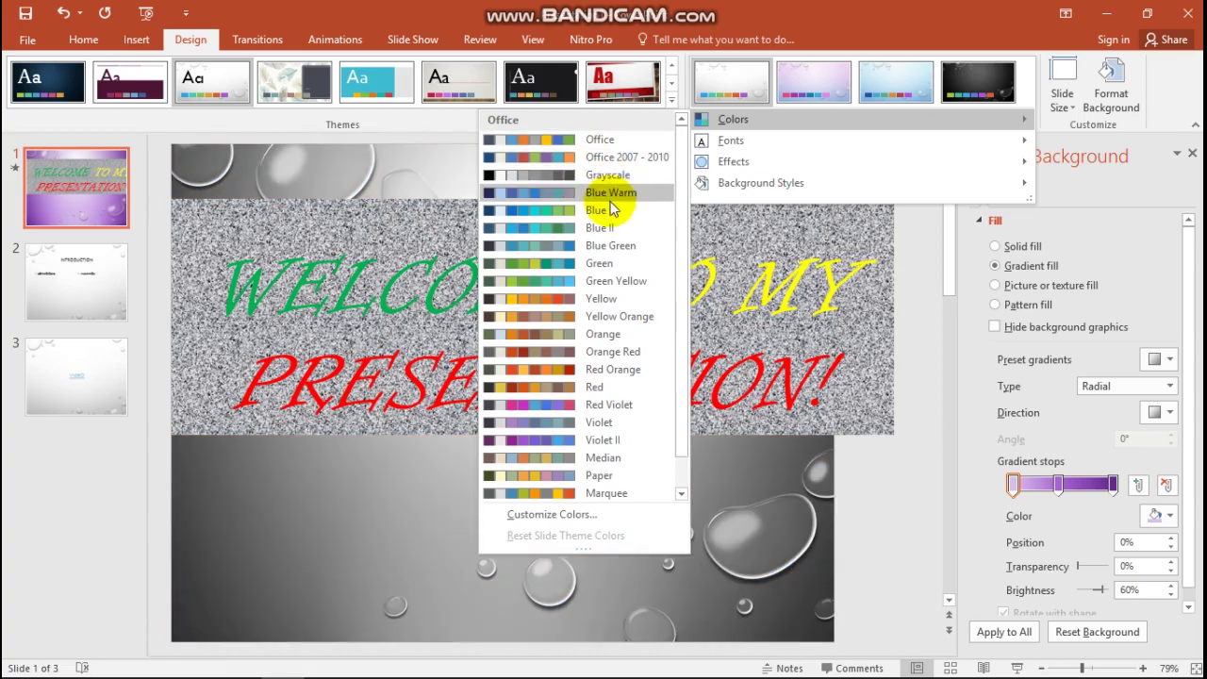
{"action": "left_click", "coordinate": [612, 236]}
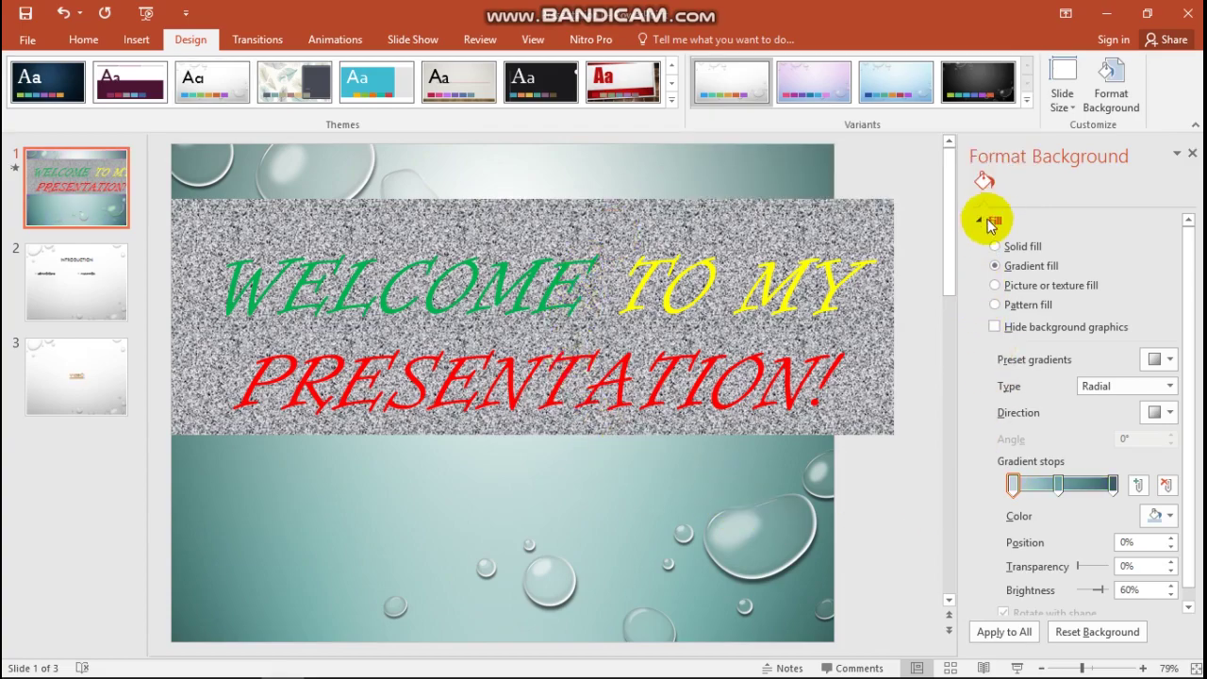
- Close the Format Background pane and bring the Notepad outline back up
{"action": "left_click", "coordinate": [1190, 153]}
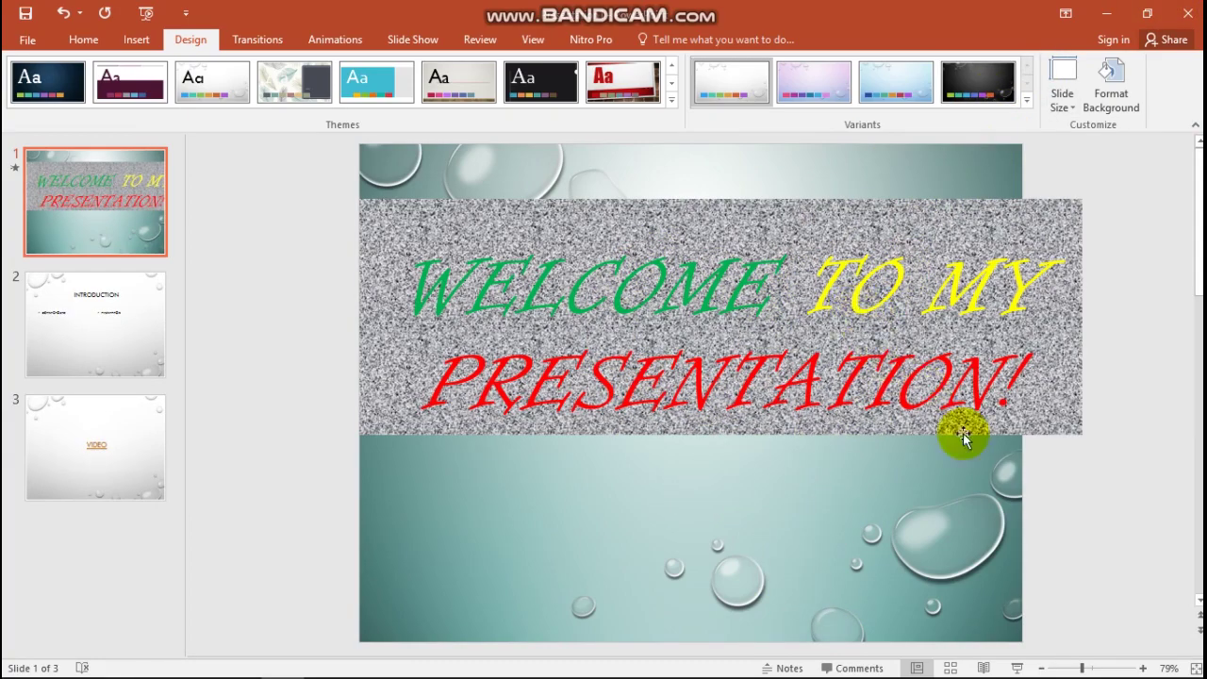
{"action": "mouse_move", "coordinate": [1073, 674]}
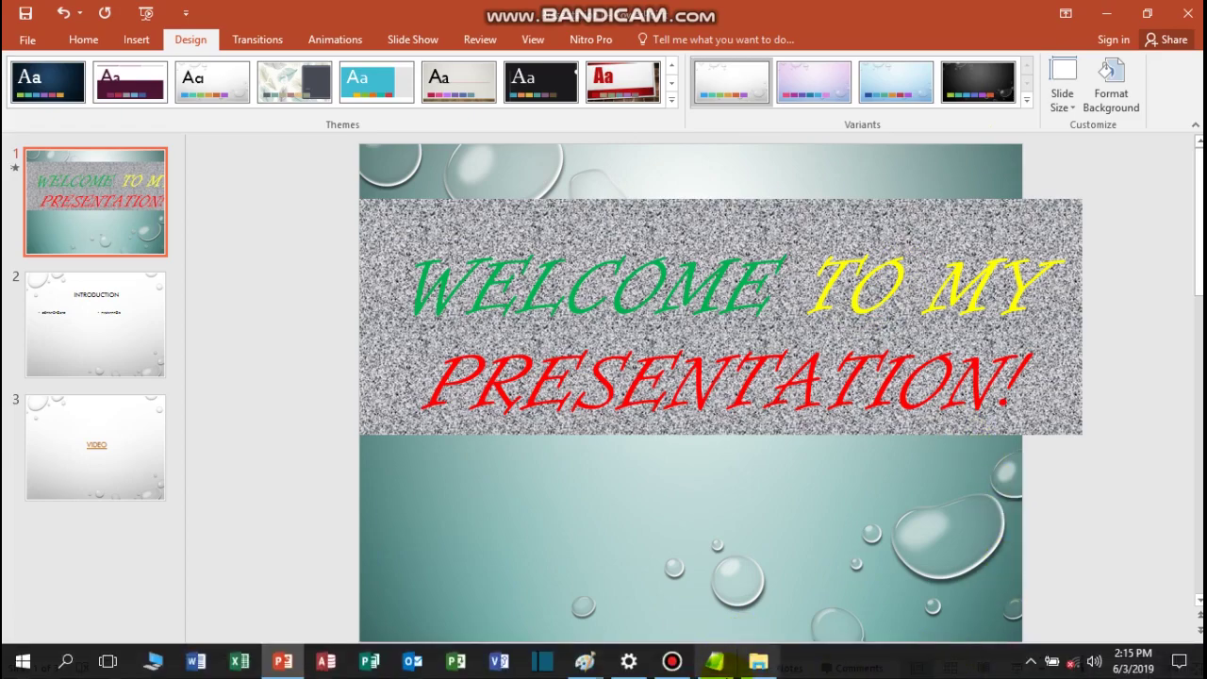
{"action": "left_click", "coordinate": [715, 660]}
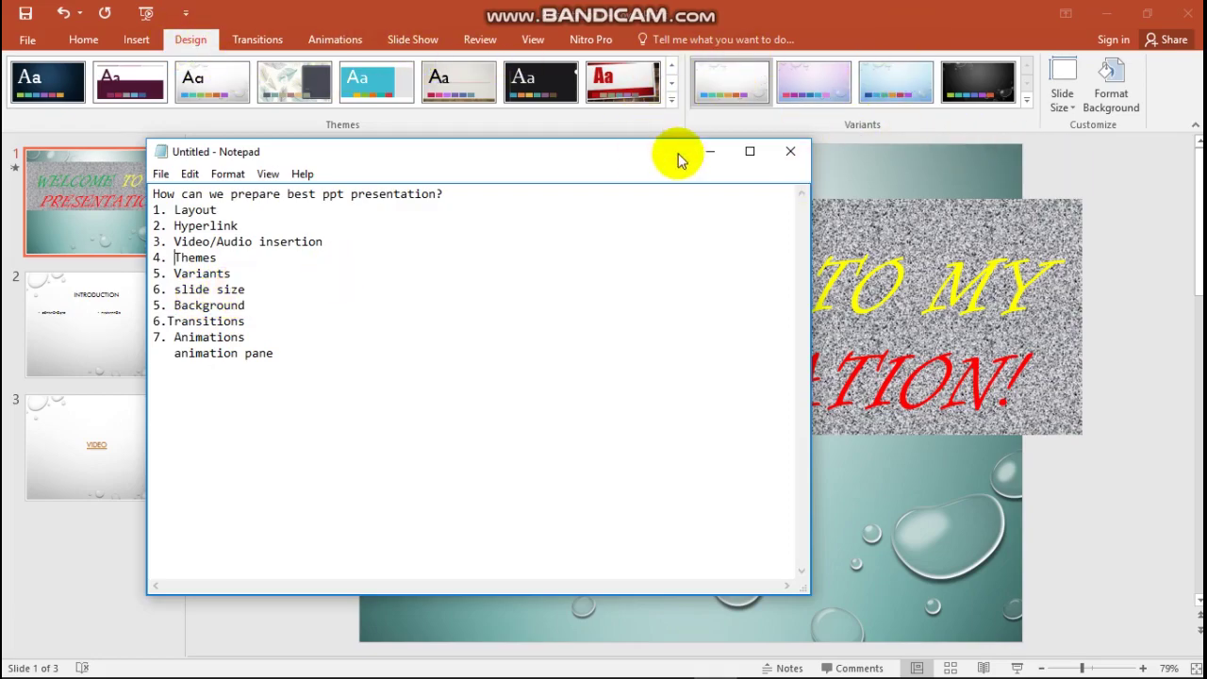
{"action": "left_click", "coordinate": [712, 153]}
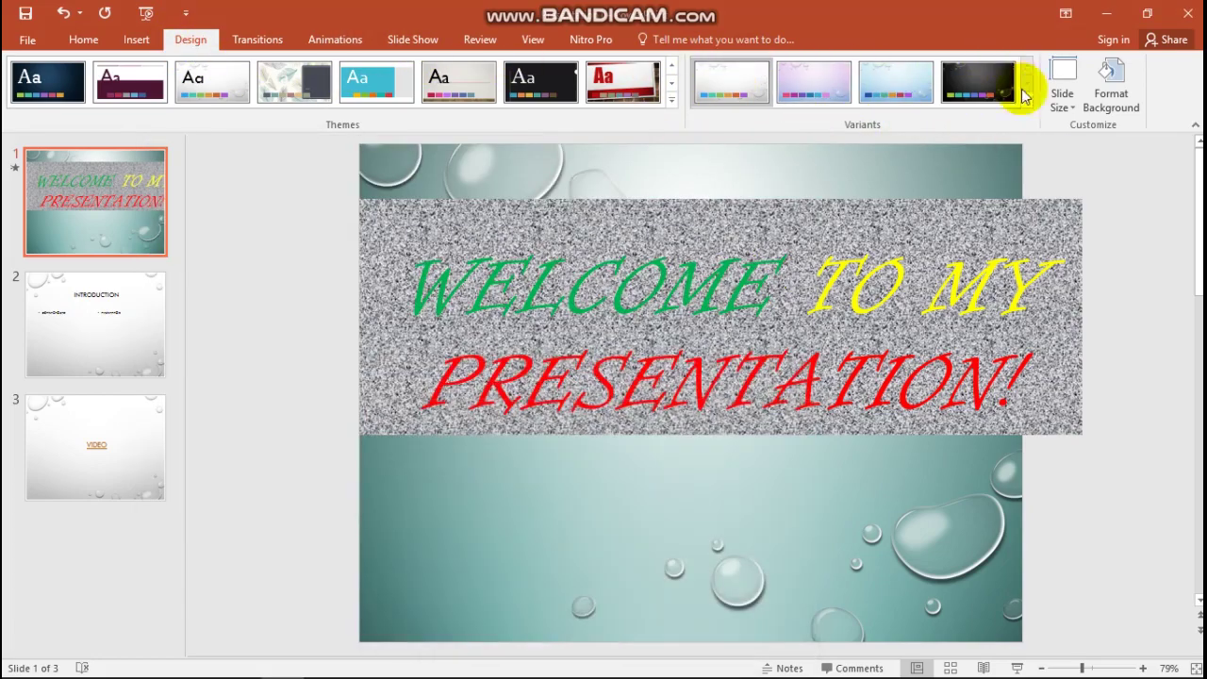
{"action": "left_click", "coordinate": [1073, 112]}
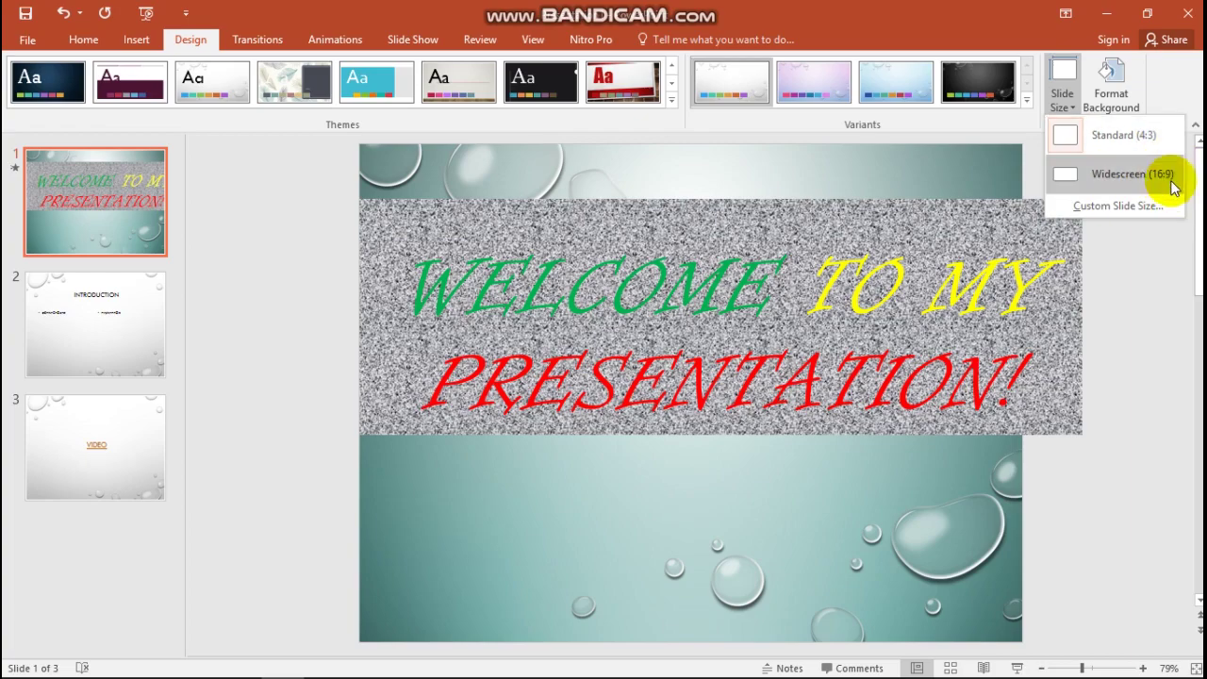
{"action": "left_click", "coordinate": [1131, 207]}
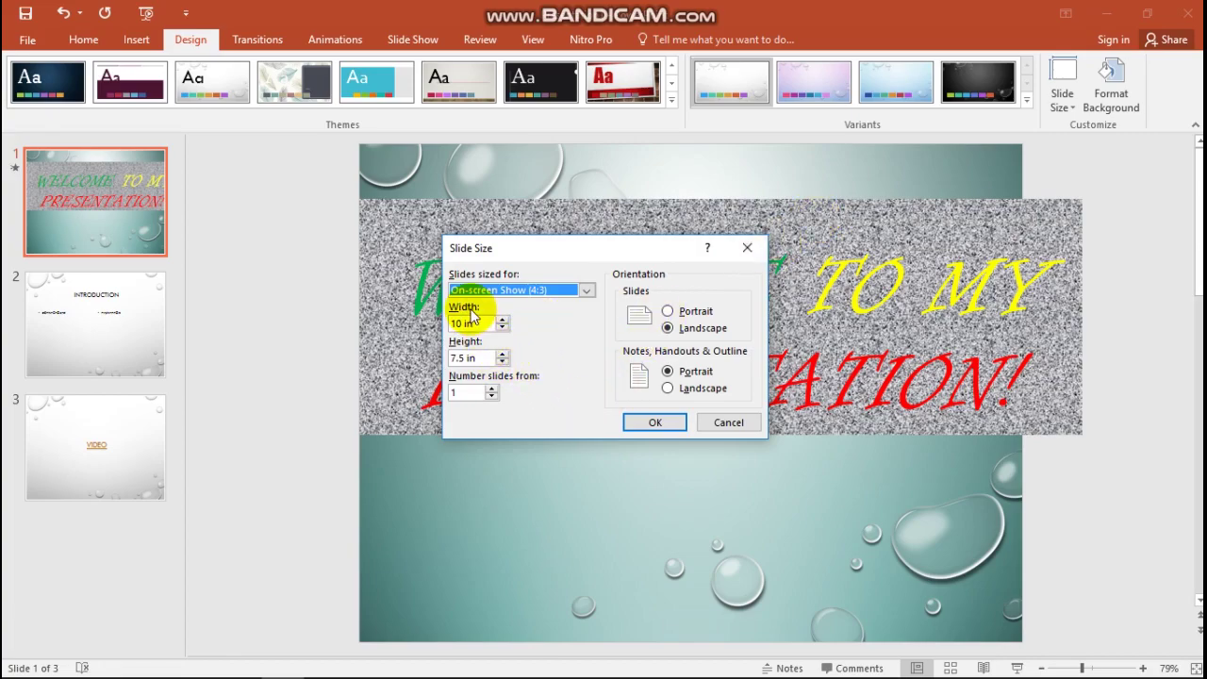
{"action": "left_click", "coordinate": [647, 423]}
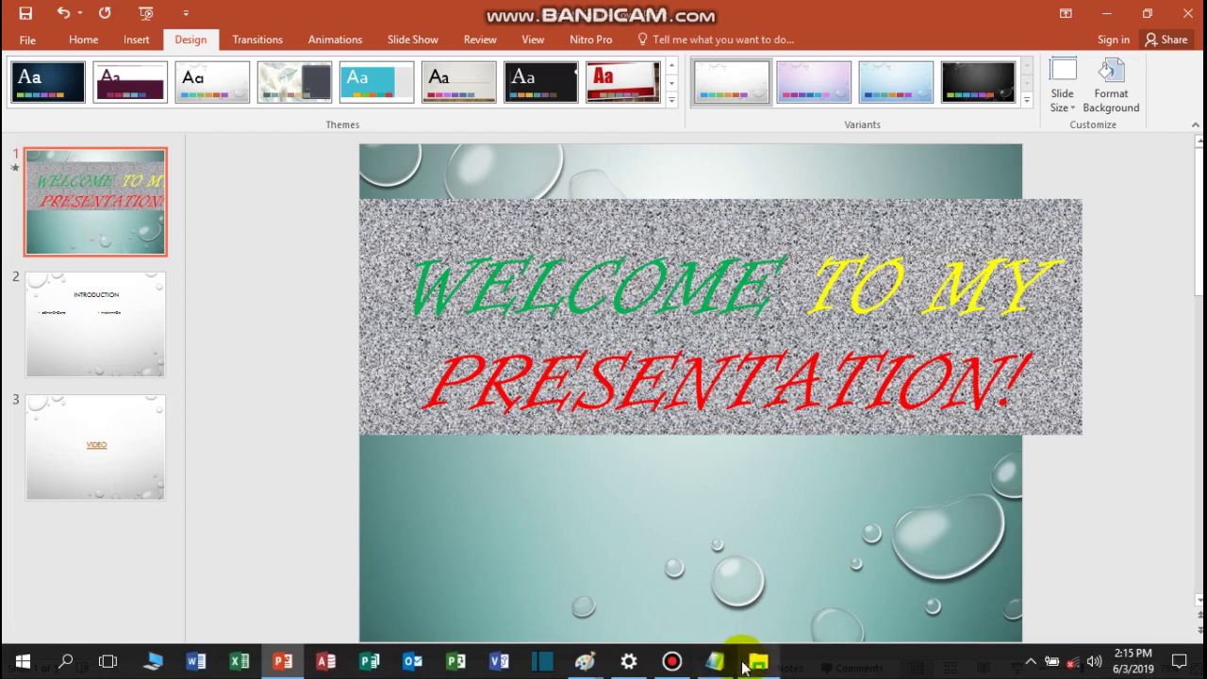
{"action": "left_click", "coordinate": [749, 660]}
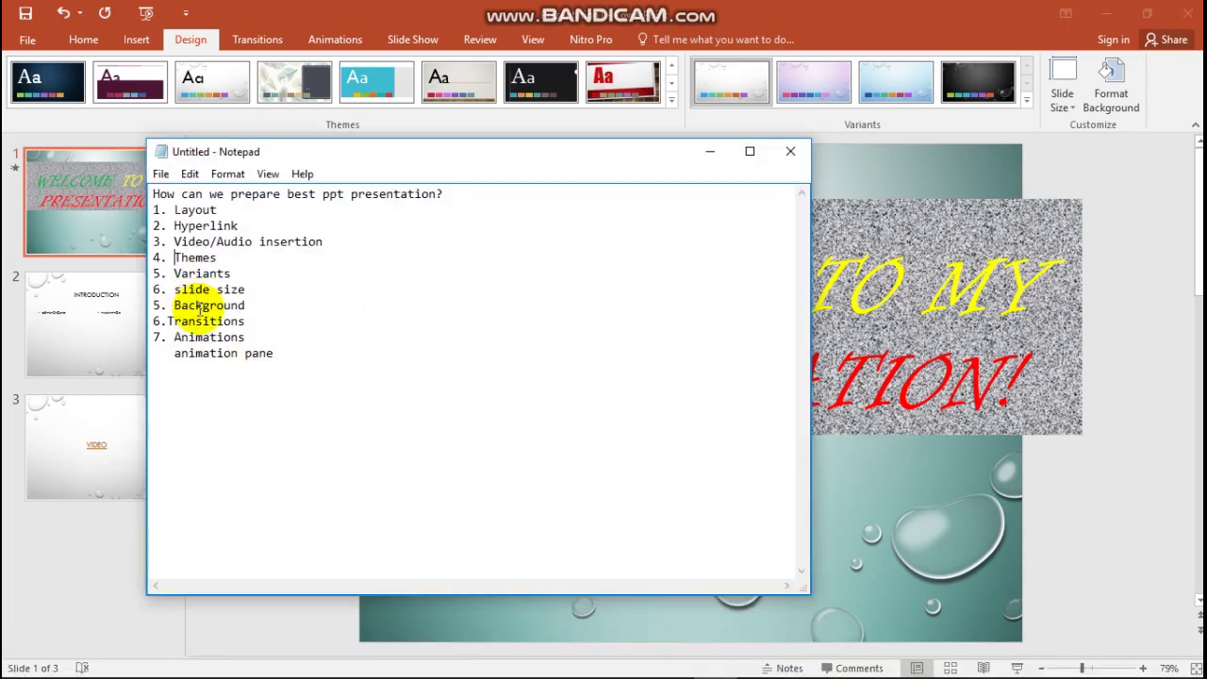
- Give the title slide background a darker green linear preset gradient in Format Background
{"action": "left_click", "coordinate": [894, 493]}
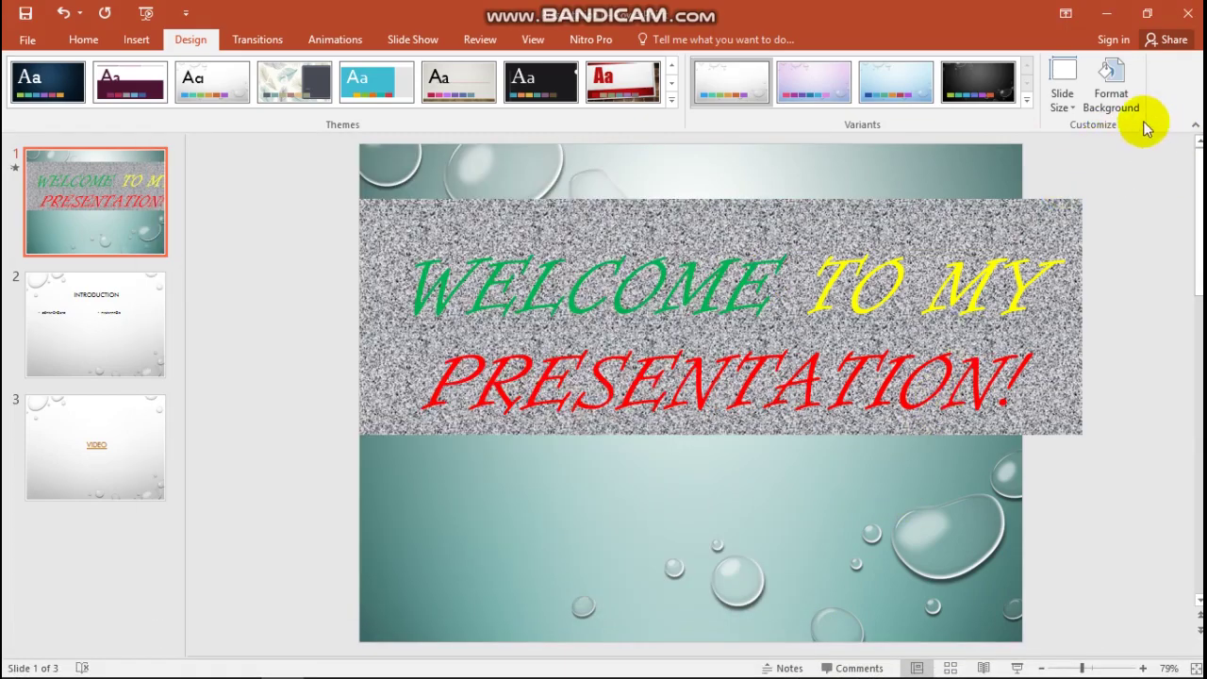
{"action": "left_click", "coordinate": [1113, 105]}
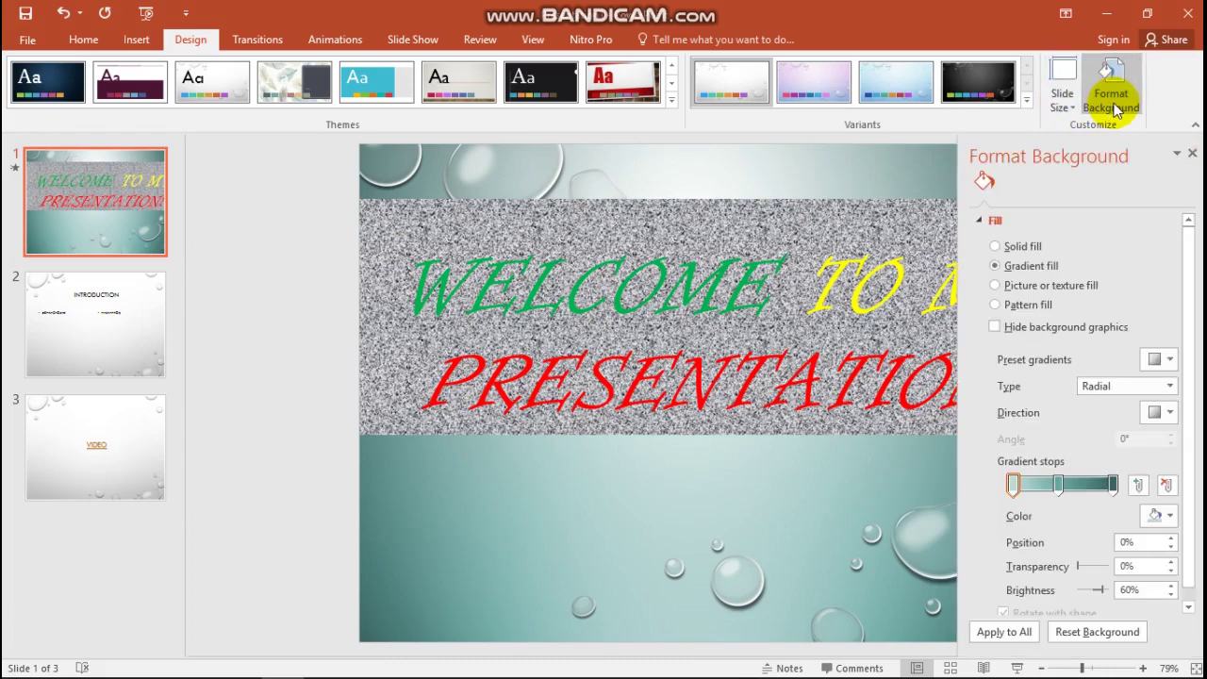
{"action": "left_click", "coordinate": [997, 247]}
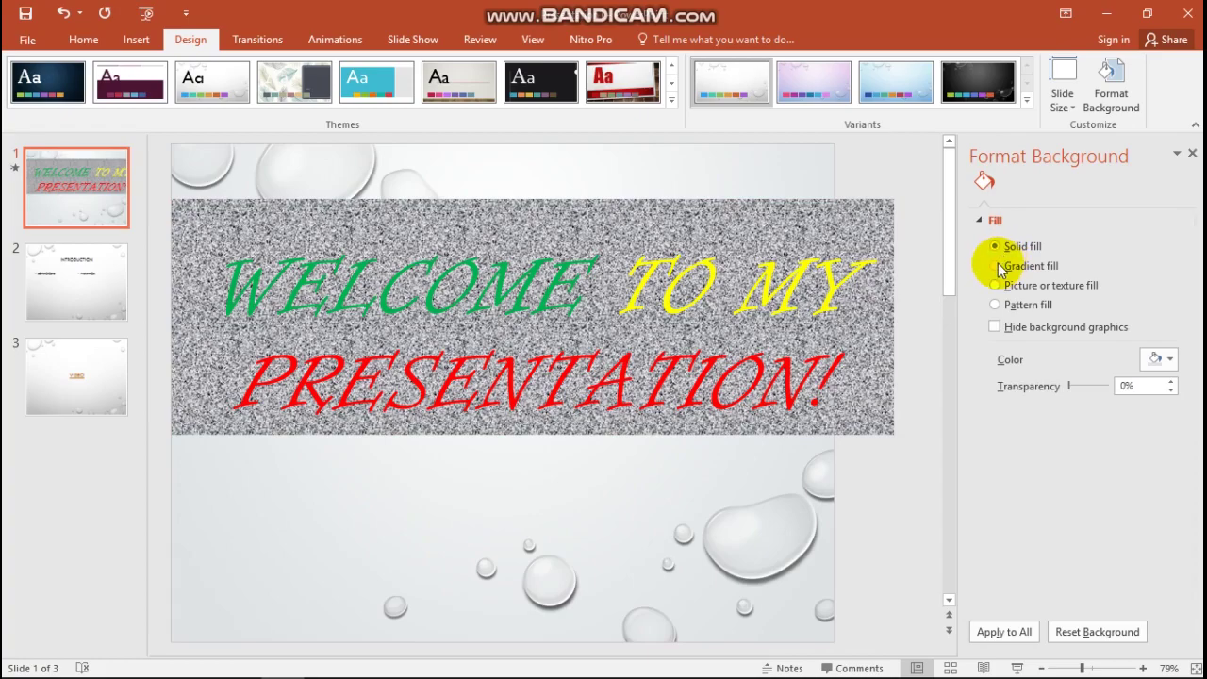
{"action": "left_click", "coordinate": [1000, 266]}
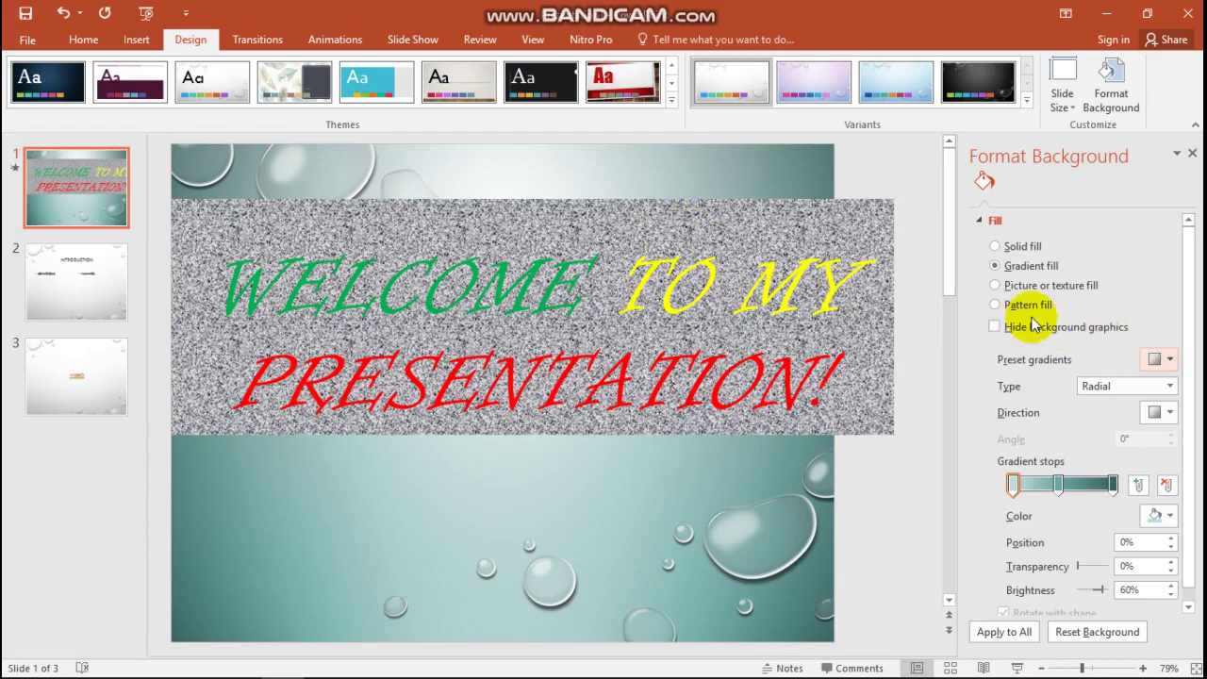
{"action": "left_click", "coordinate": [1170, 359]}
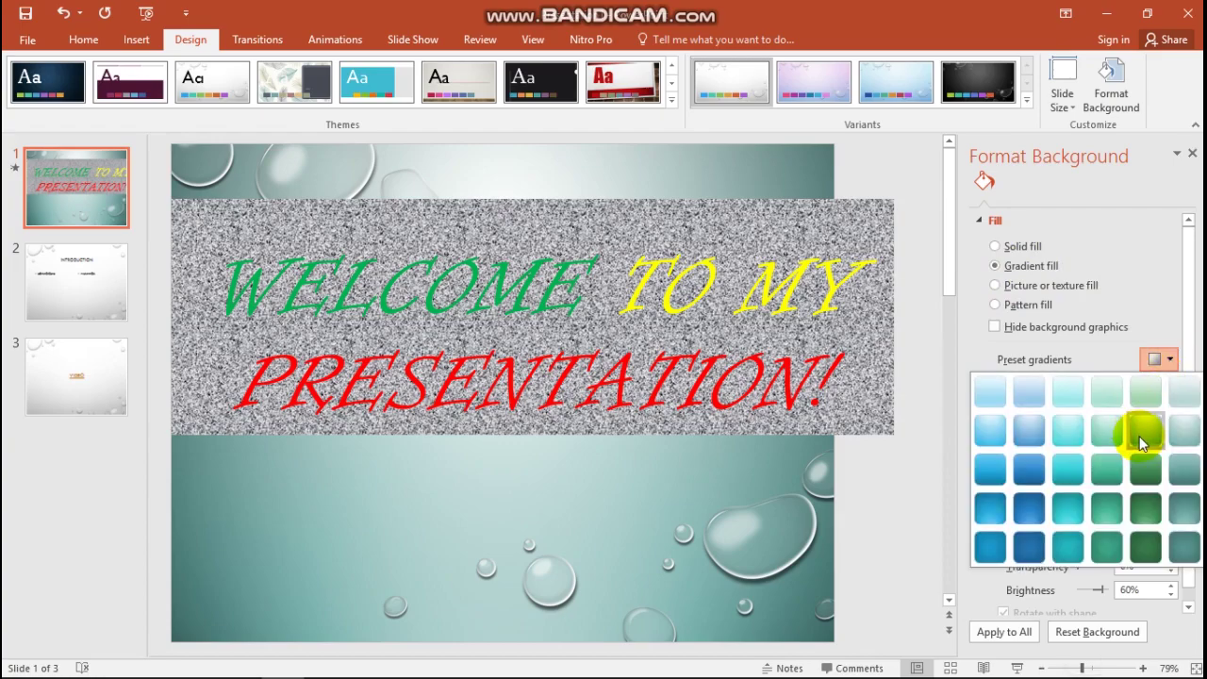
{"action": "left_click", "coordinate": [1139, 436]}
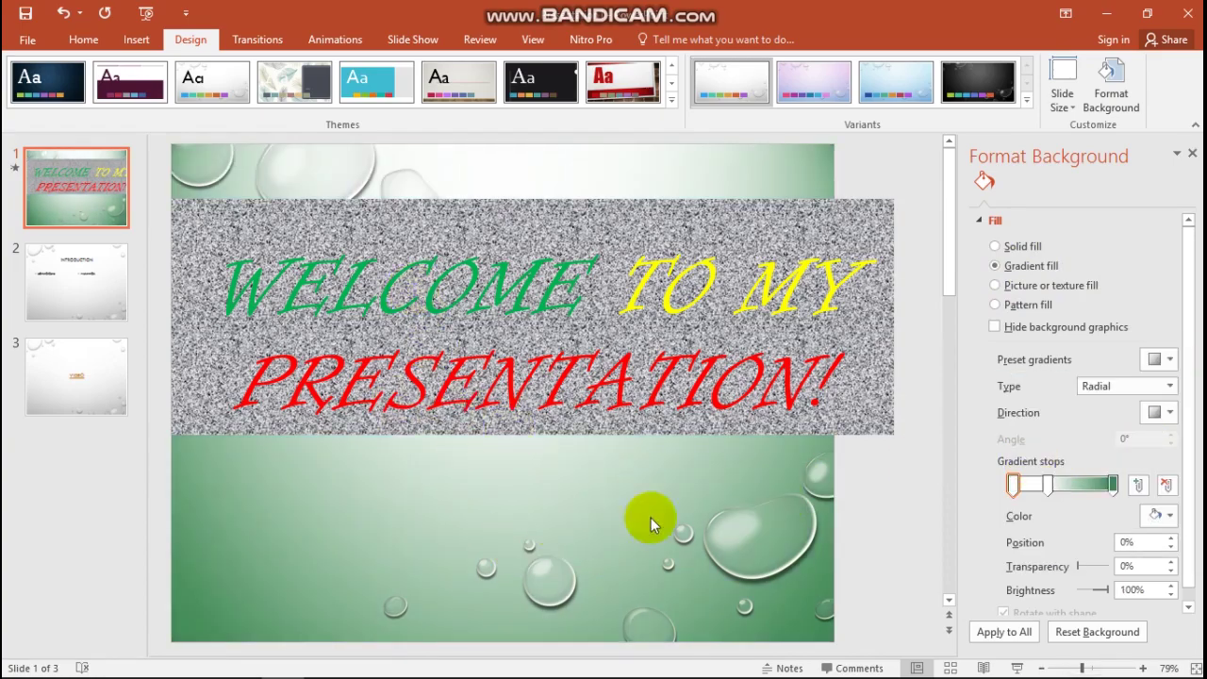
{"action": "left_click", "coordinate": [1171, 360]}
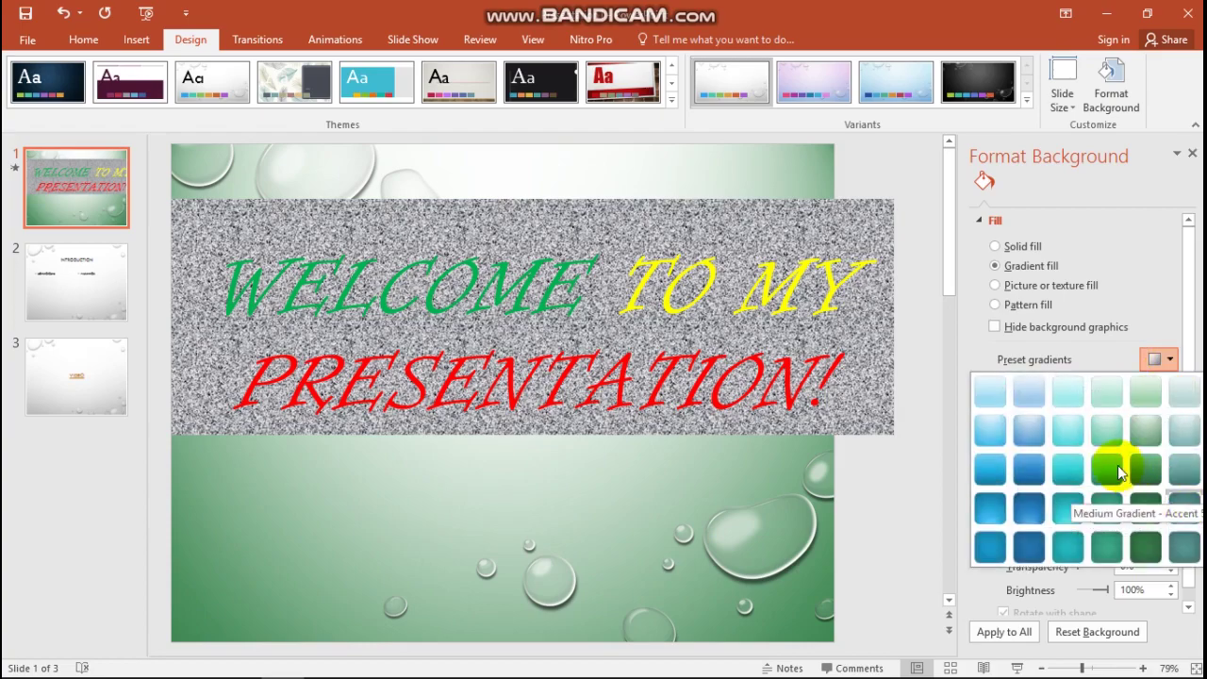
{"action": "left_click", "coordinate": [1144, 464]}
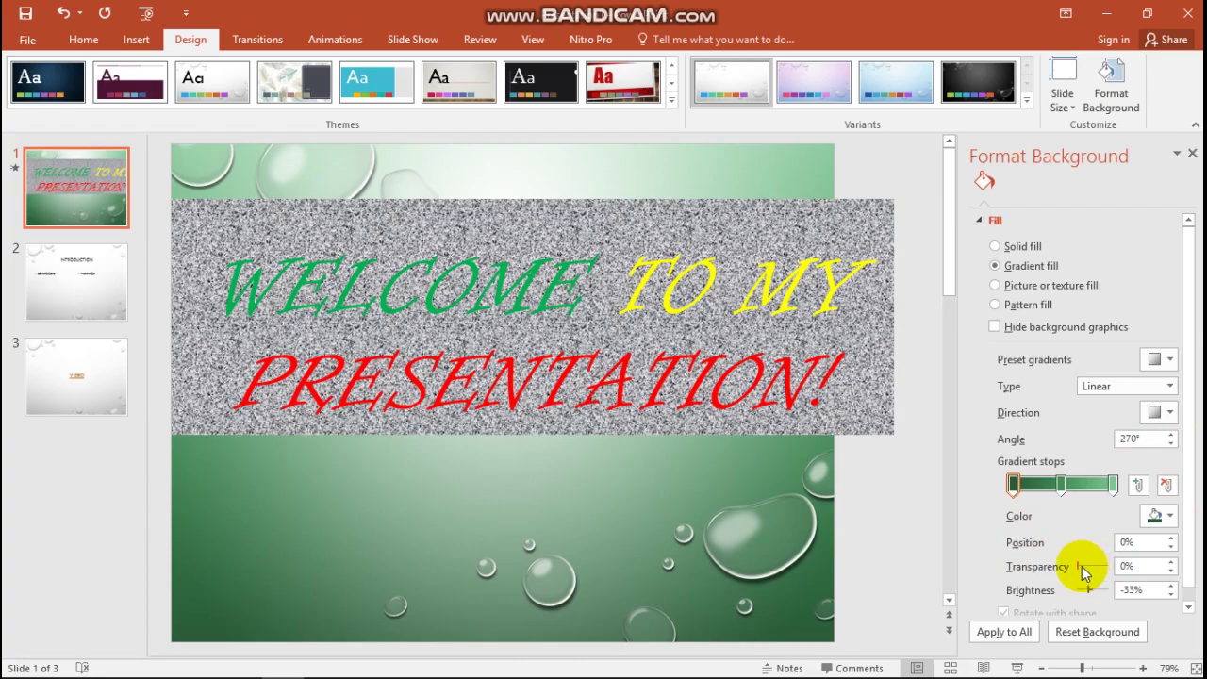
- Lower the gradient's brightness, keep Linear type and direction, and close the pane
{"action": "mouse_move", "coordinate": [1081, 566]}
{"action": "left_mouse_down"}
{"action": "mouse_move", "coordinate": [1064, 571]}
{"action": "mouse_move", "coordinate": [1093, 596]}
{"action": "left_mouse_up"}
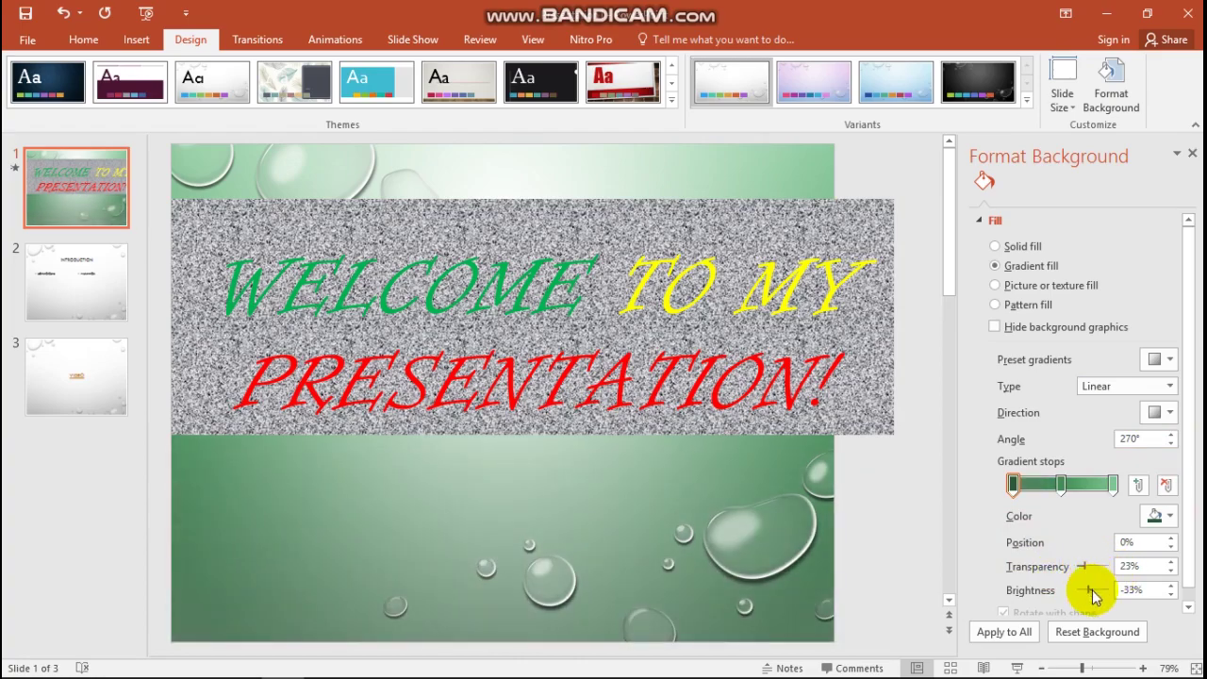
{"action": "left_click_drag", "start_coordinate": [1101, 600], "coordinate": [1091, 591]}
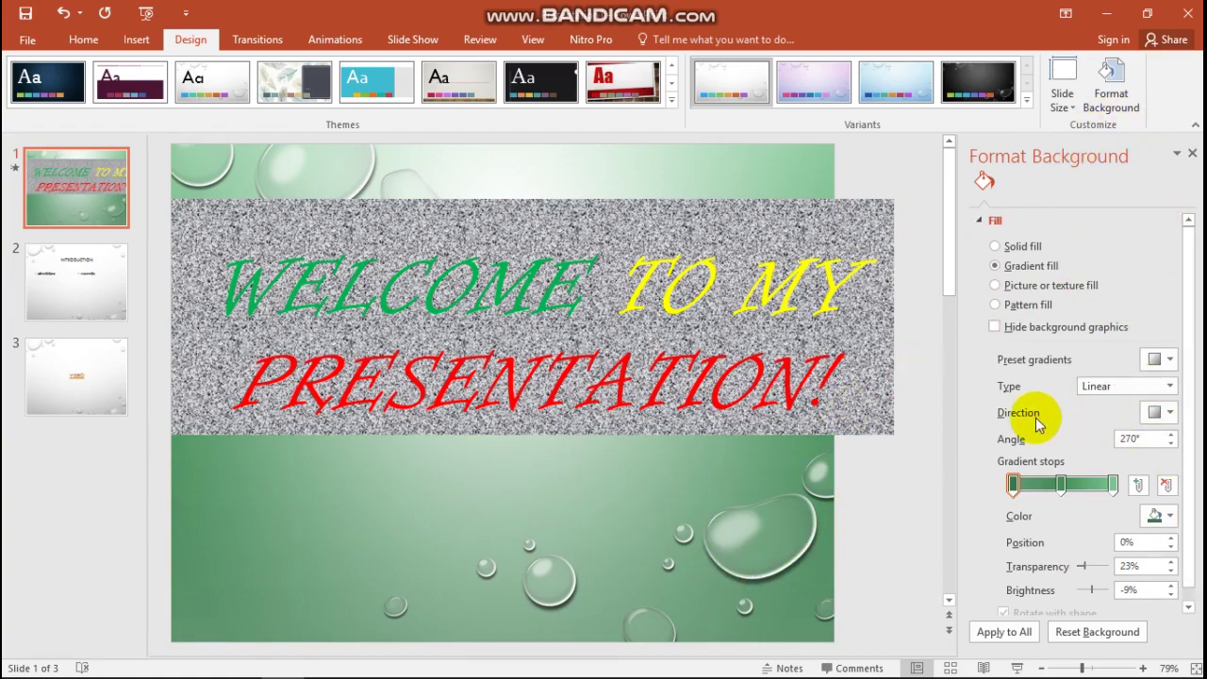
{"action": "left_click", "coordinate": [1172, 415]}
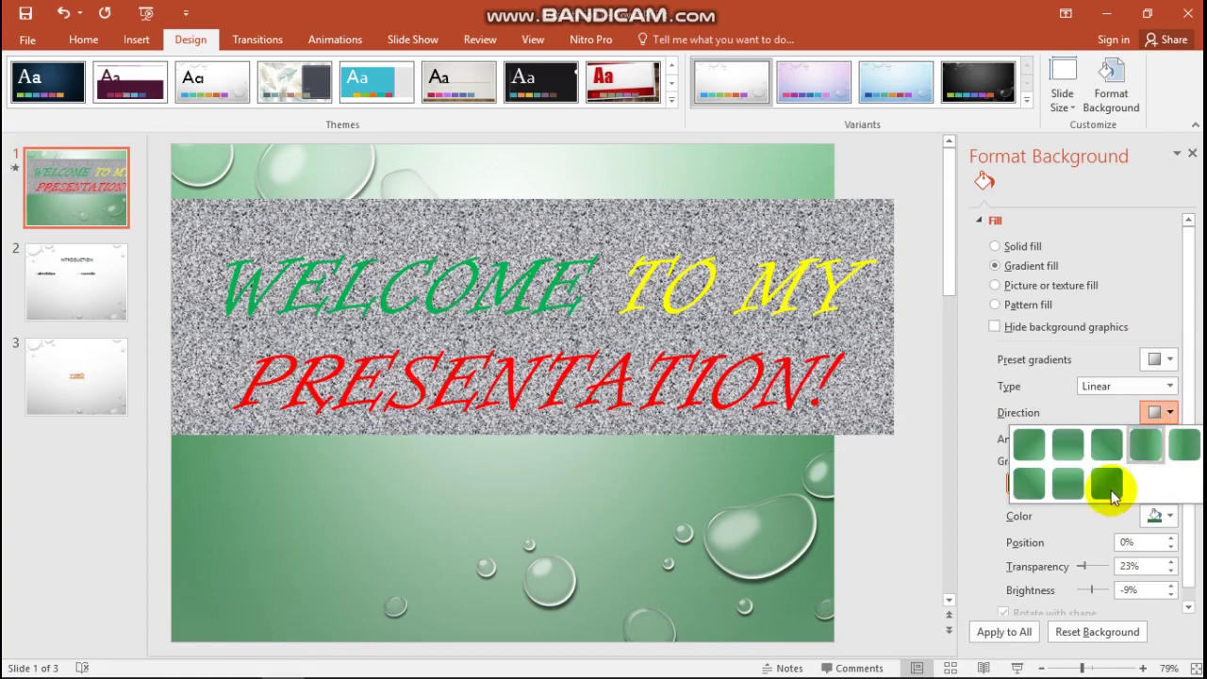
{"action": "left_click", "coordinate": [1097, 357]}
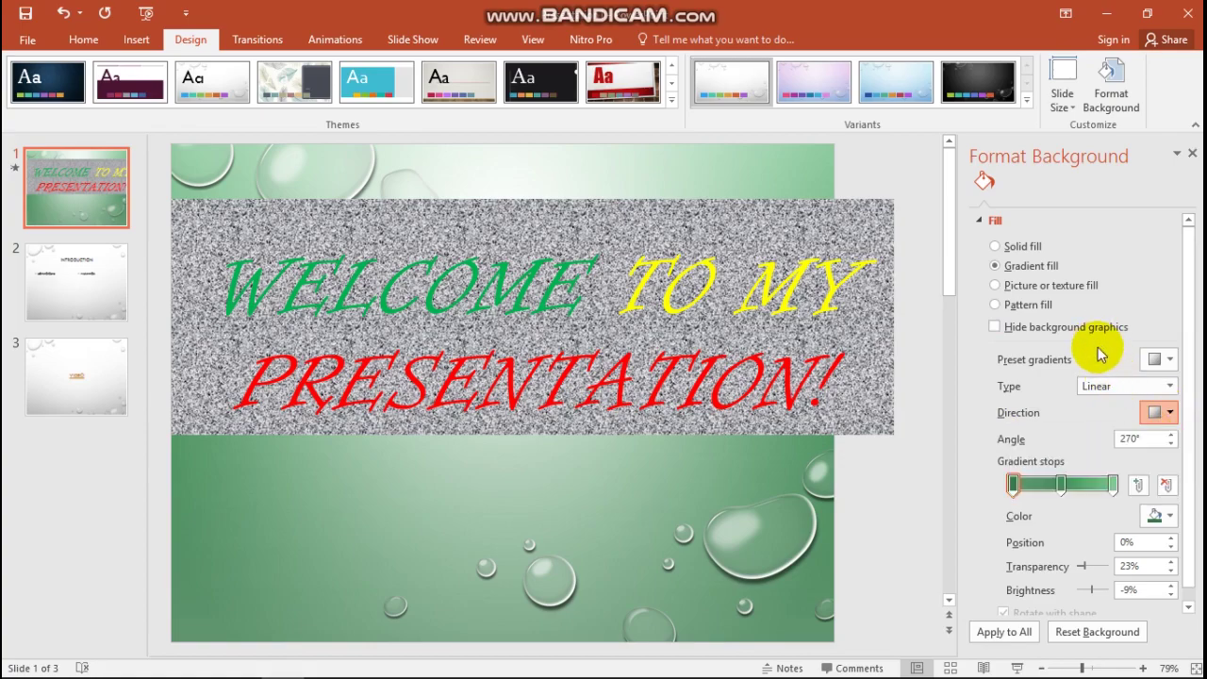
{"action": "left_click", "coordinate": [1169, 389]}
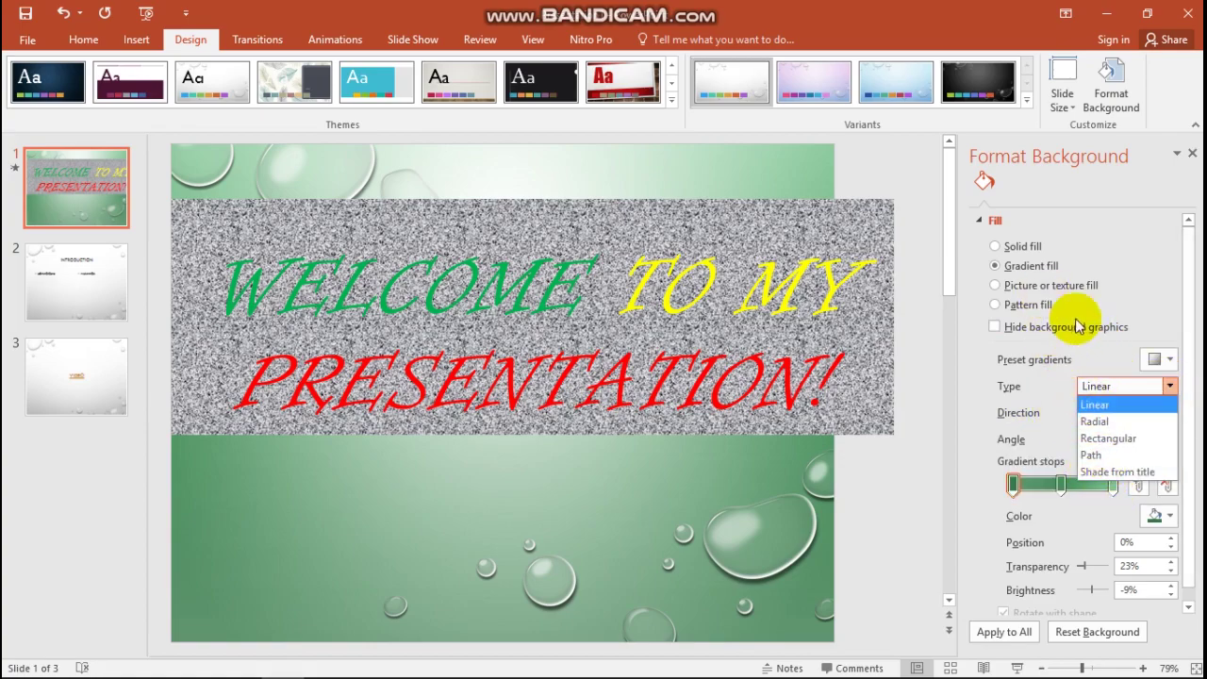
{"action": "left_click", "coordinate": [1124, 355]}
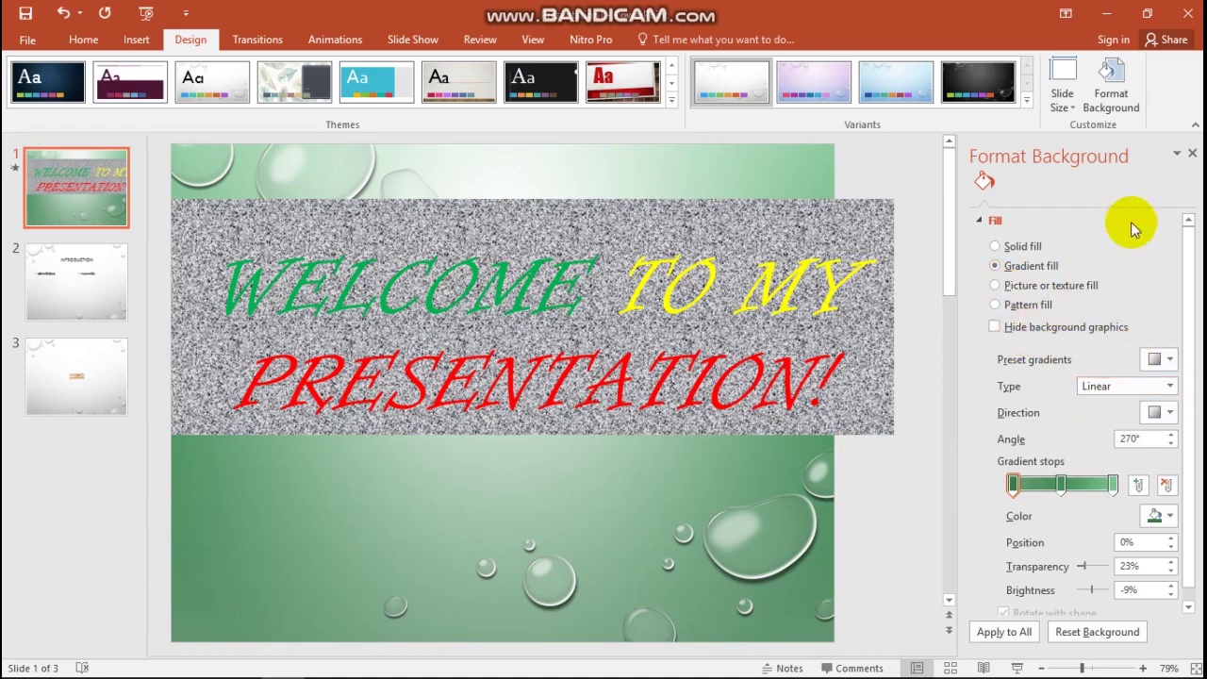
{"action": "left_click", "coordinate": [1191, 152]}
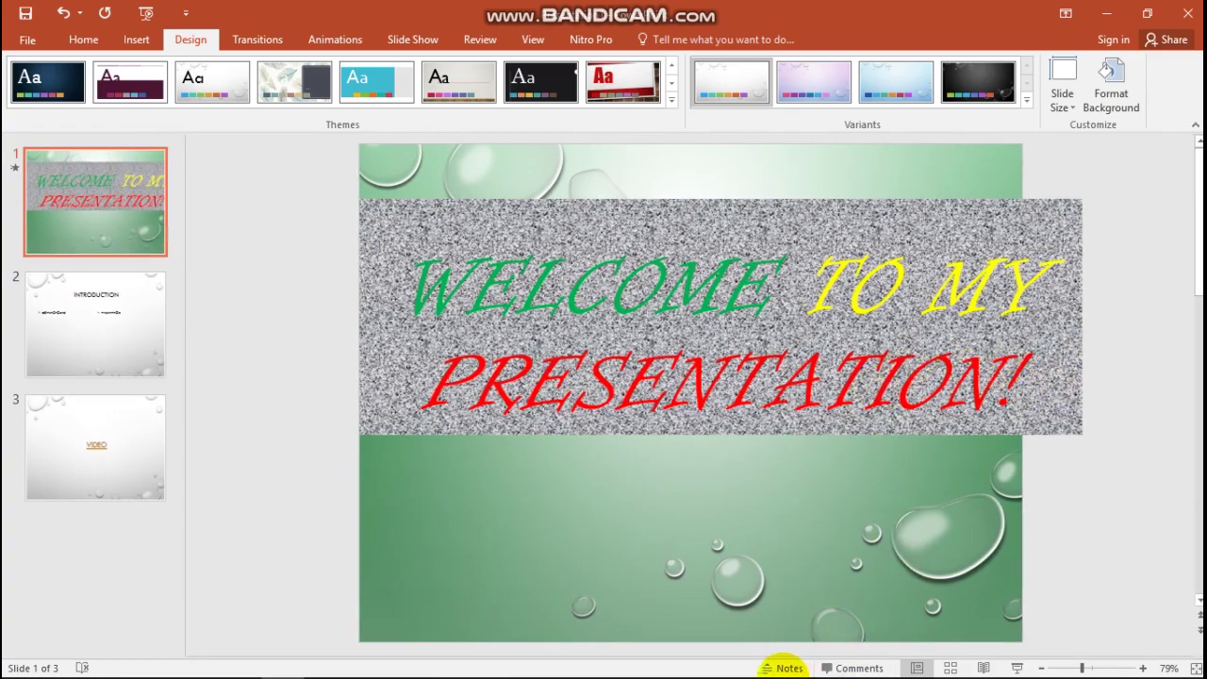
- Glance at the Notepad outline and return to the slide in PowerPoint
{"action": "mouse_move", "coordinate": [763, 675]}
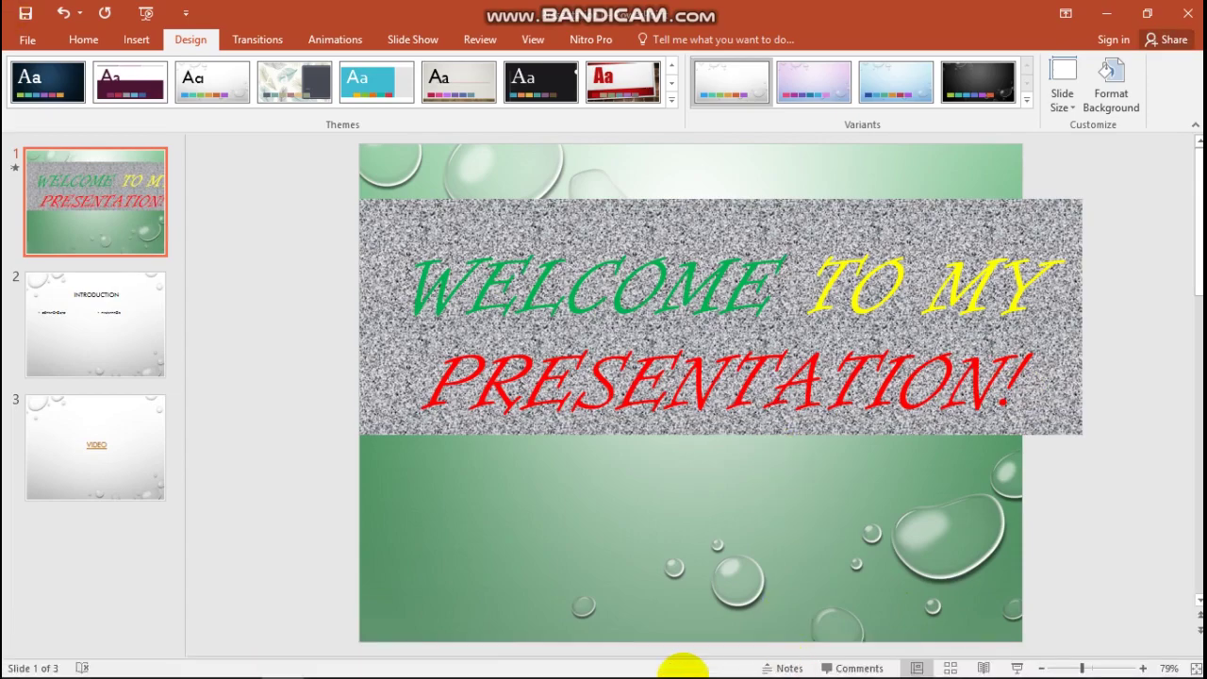
{"action": "left_click", "coordinate": [712, 664]}
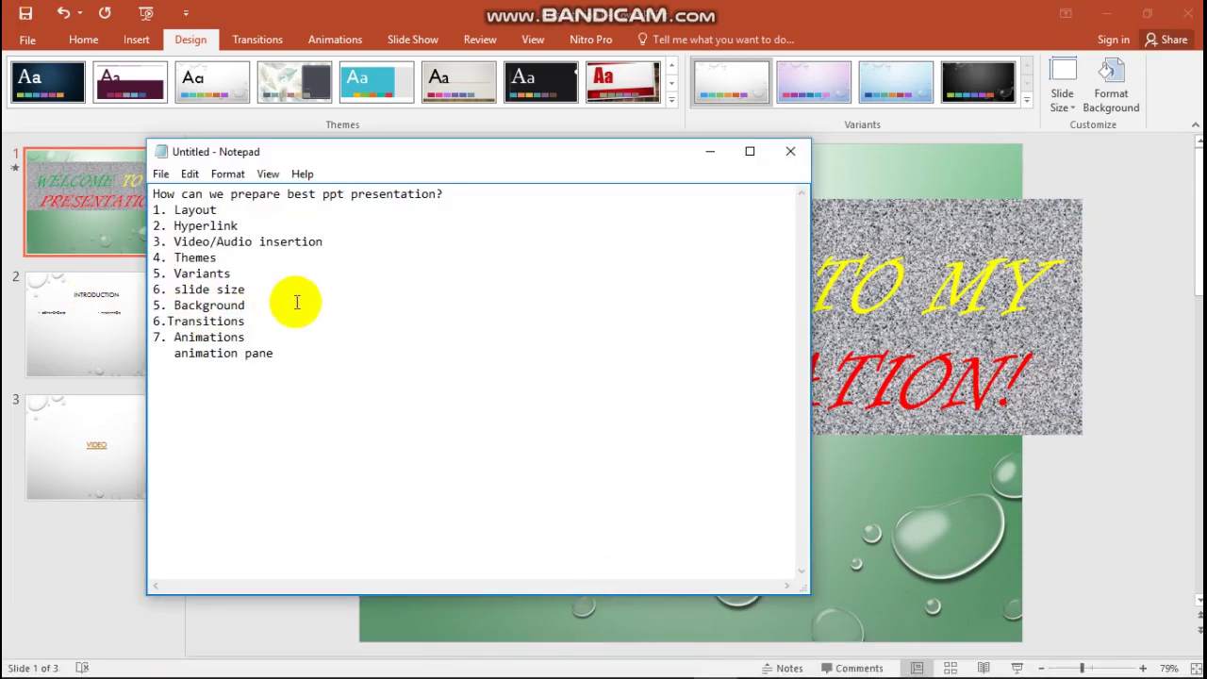
{"action": "left_click", "coordinate": [996, 156]}
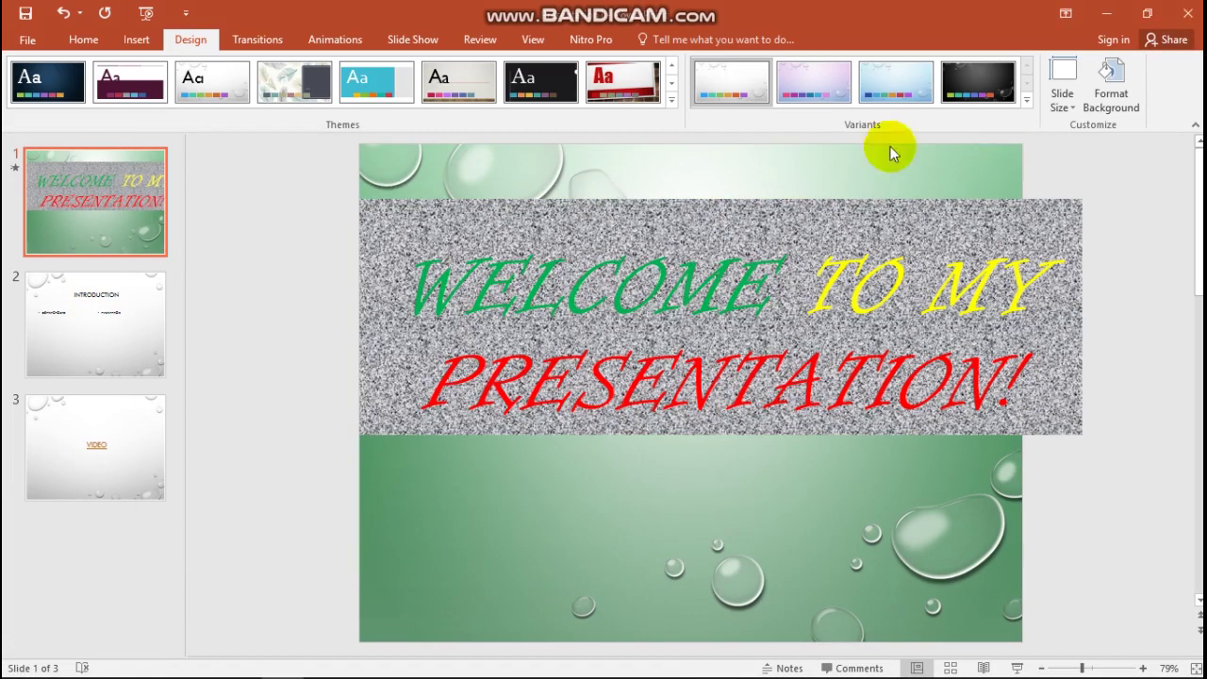
- Try Fade and Push transitions on the title slide, settling on Wipe
{"action": "left_click", "coordinate": [281, 41]}
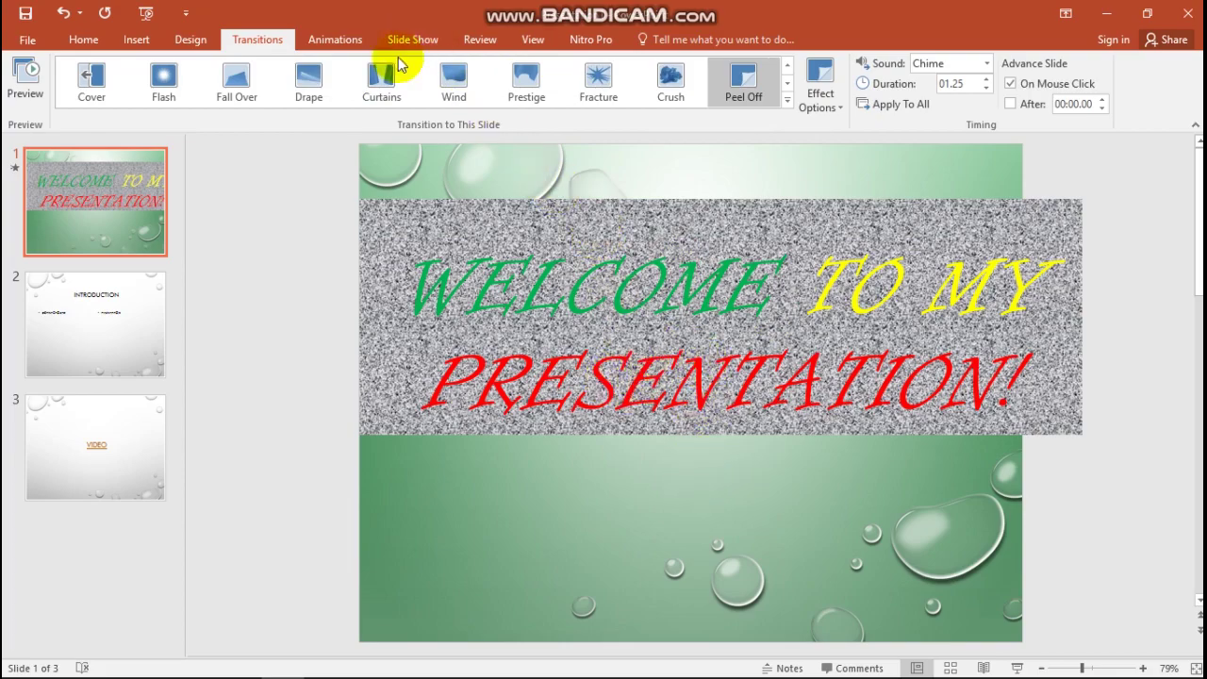
{"action": "left_click", "coordinate": [787, 102]}
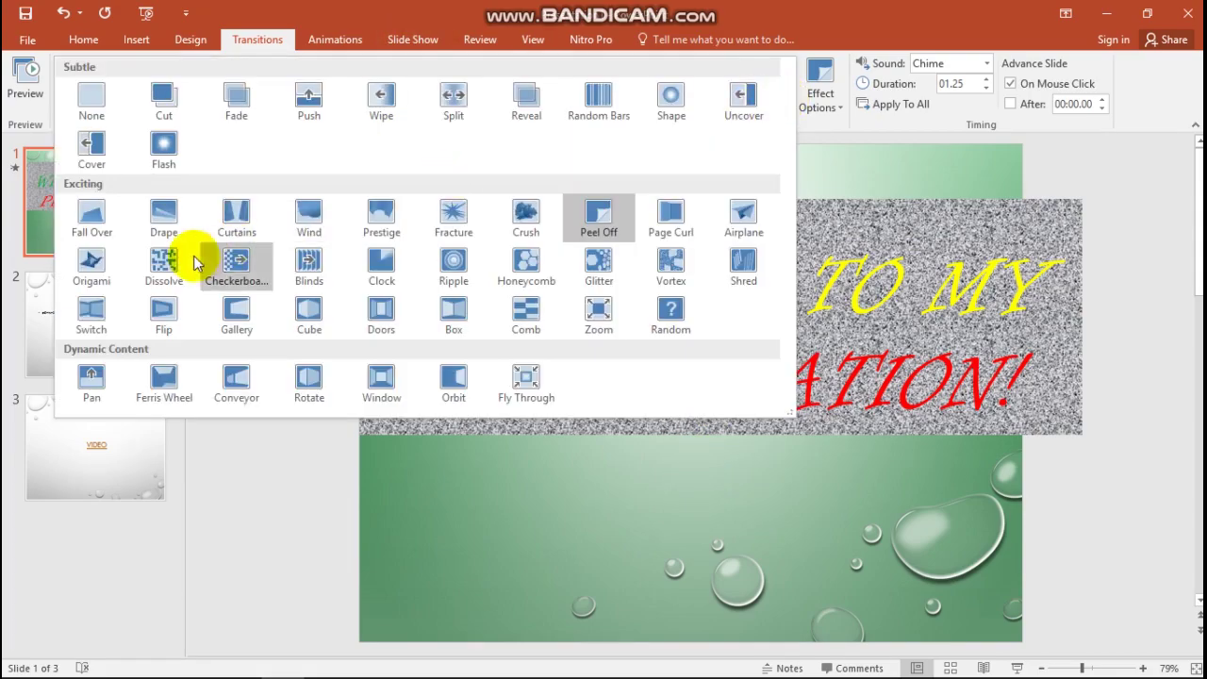
{"action": "left_click", "coordinate": [247, 111]}
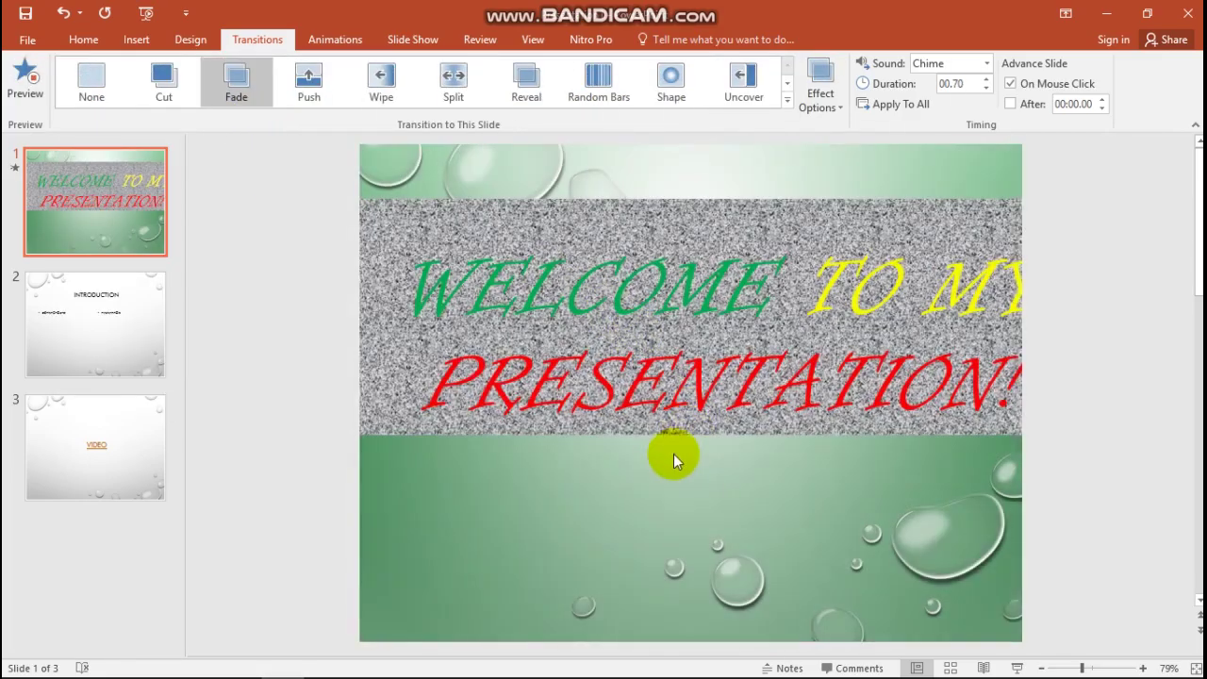
{"action": "left_click", "coordinate": [305, 89]}
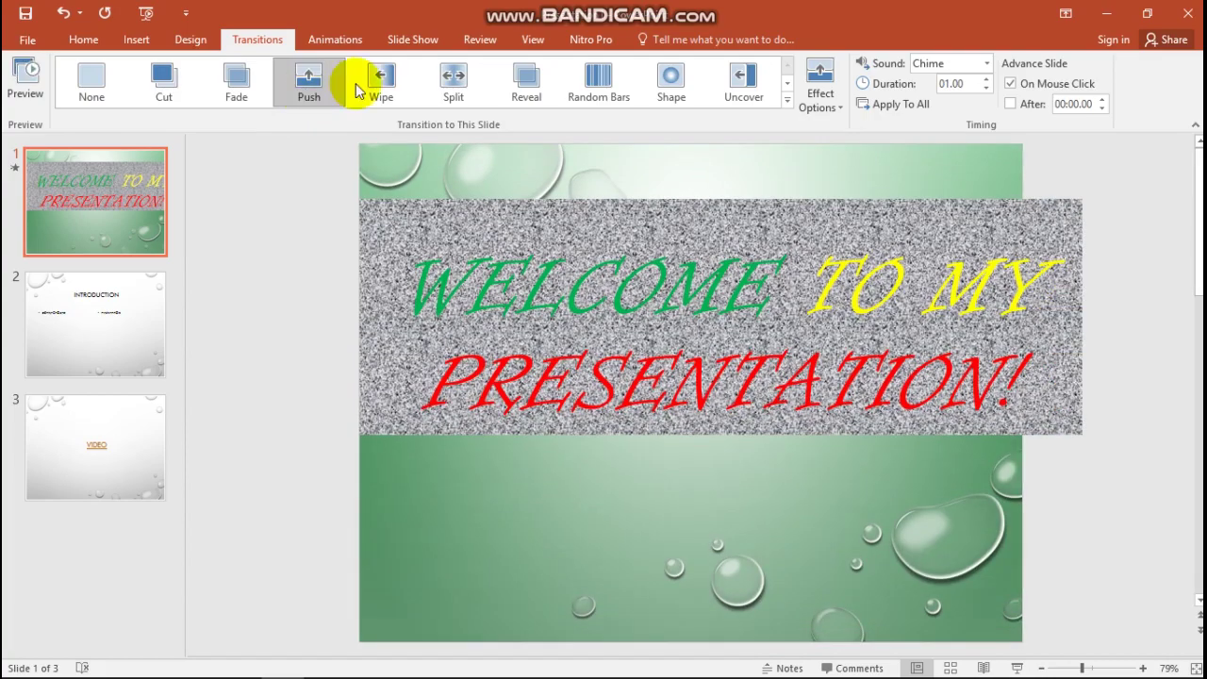
{"action": "left_click", "coordinate": [392, 87]}
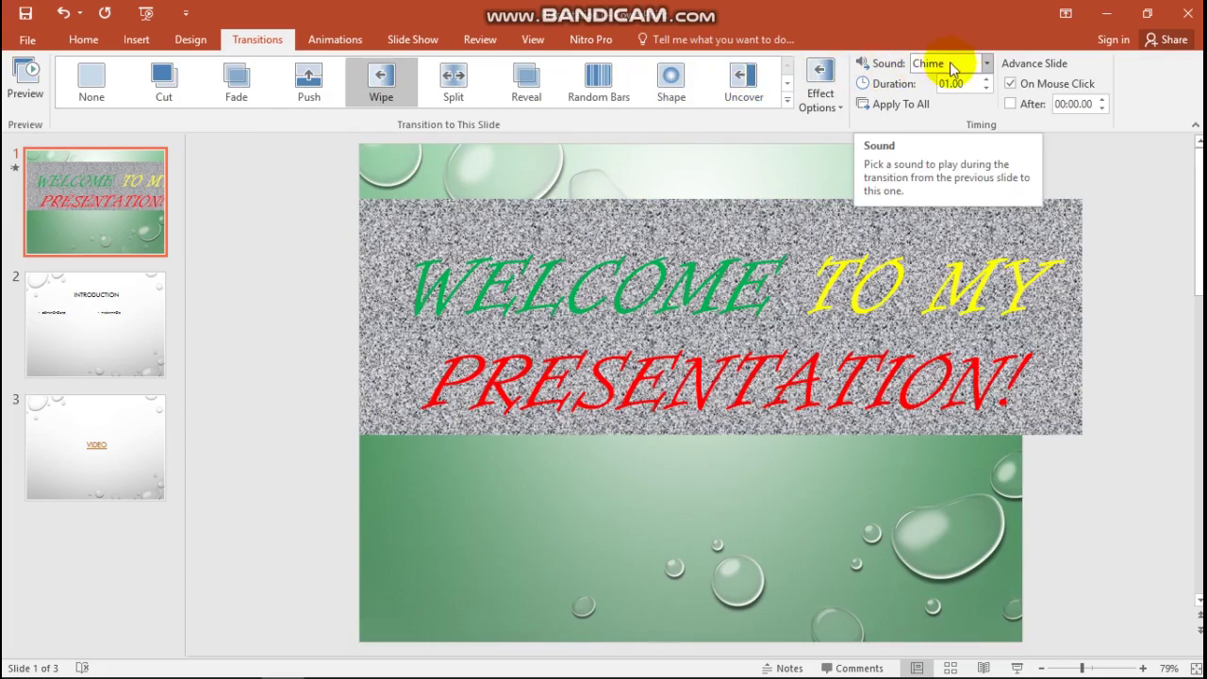
- Try Arrow, Drum Roll and Whoosh transition sounds while switching to the Split transition
{"action": "left_click", "coordinate": [986, 63]}
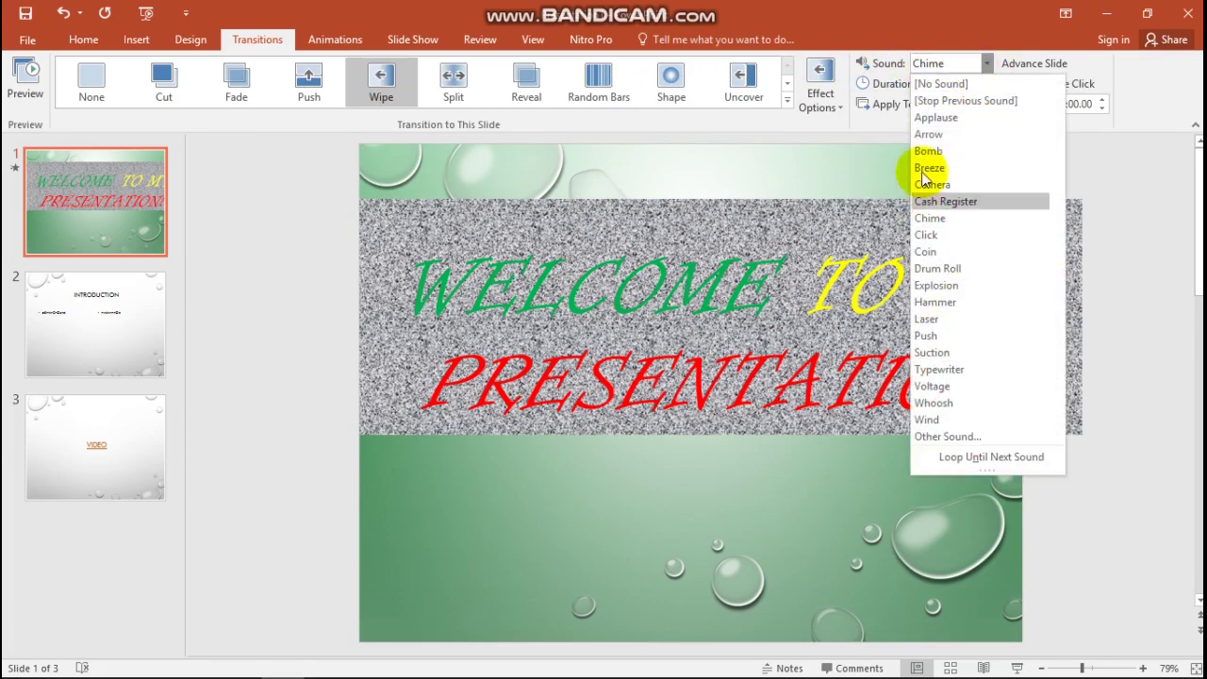
{"action": "left_click", "coordinate": [936, 135]}
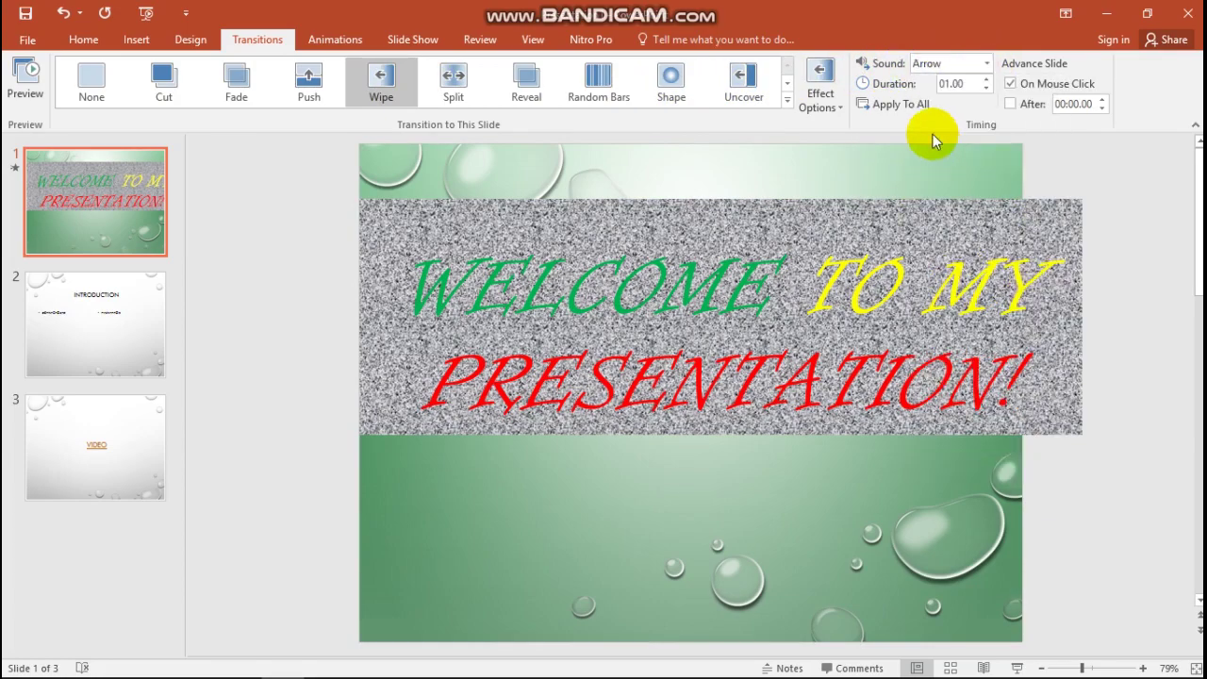
{"action": "left_click", "coordinate": [986, 64]}
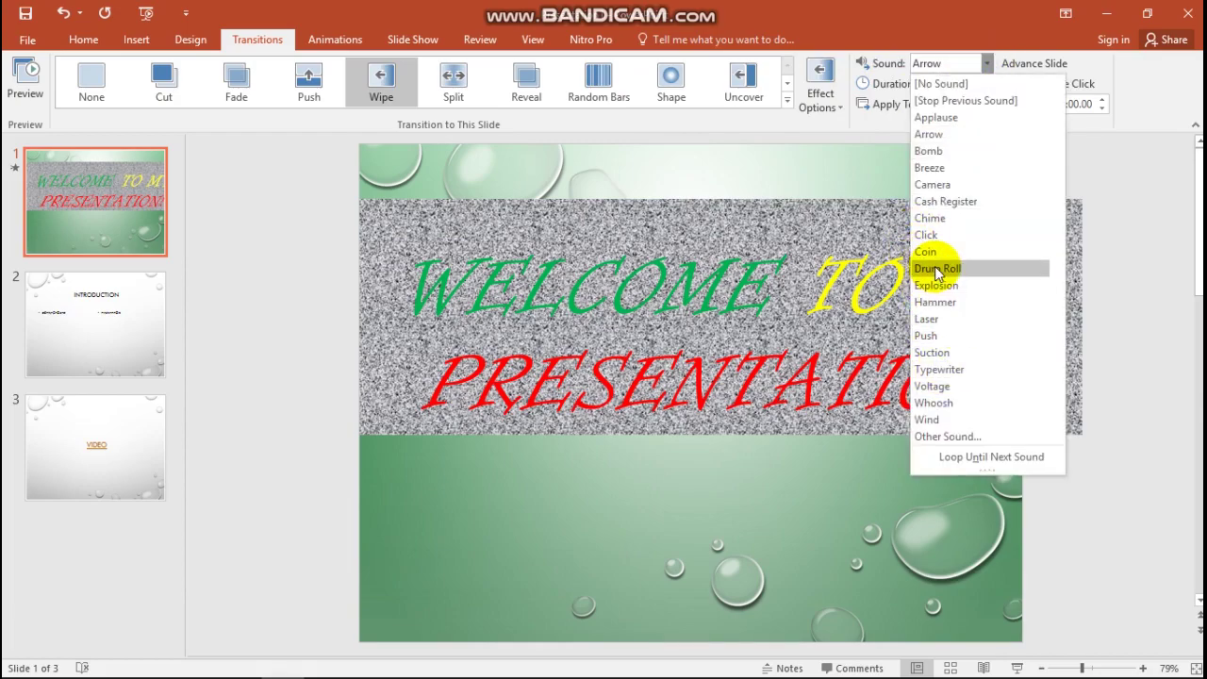
{"action": "left_click", "coordinate": [936, 270]}
{"action": "left_click", "coordinate": [464, 101]}
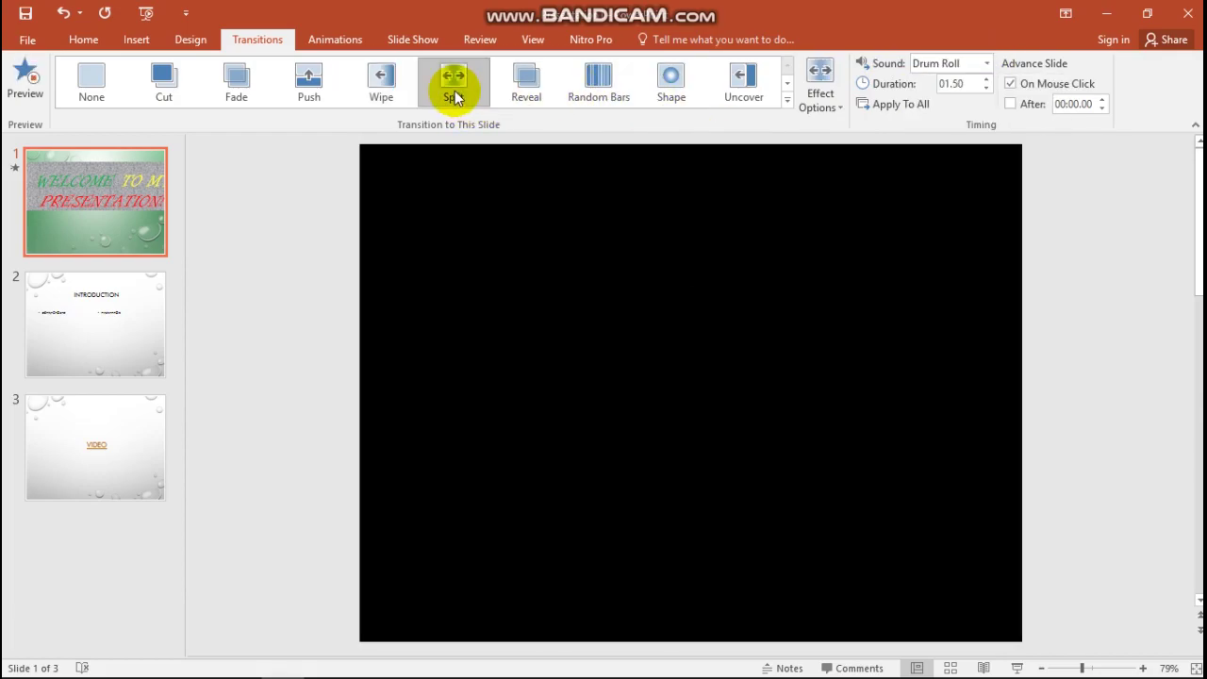
{"action": "left_click", "coordinate": [985, 66]}
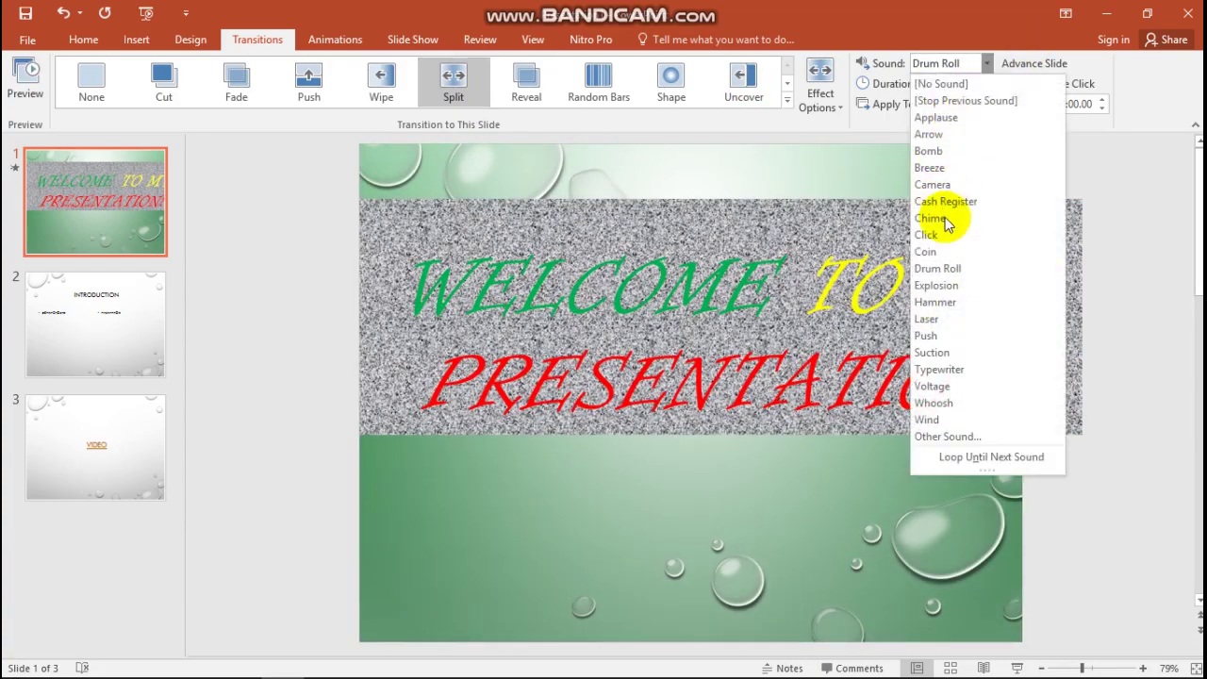
{"action": "left_click", "coordinate": [960, 406]}
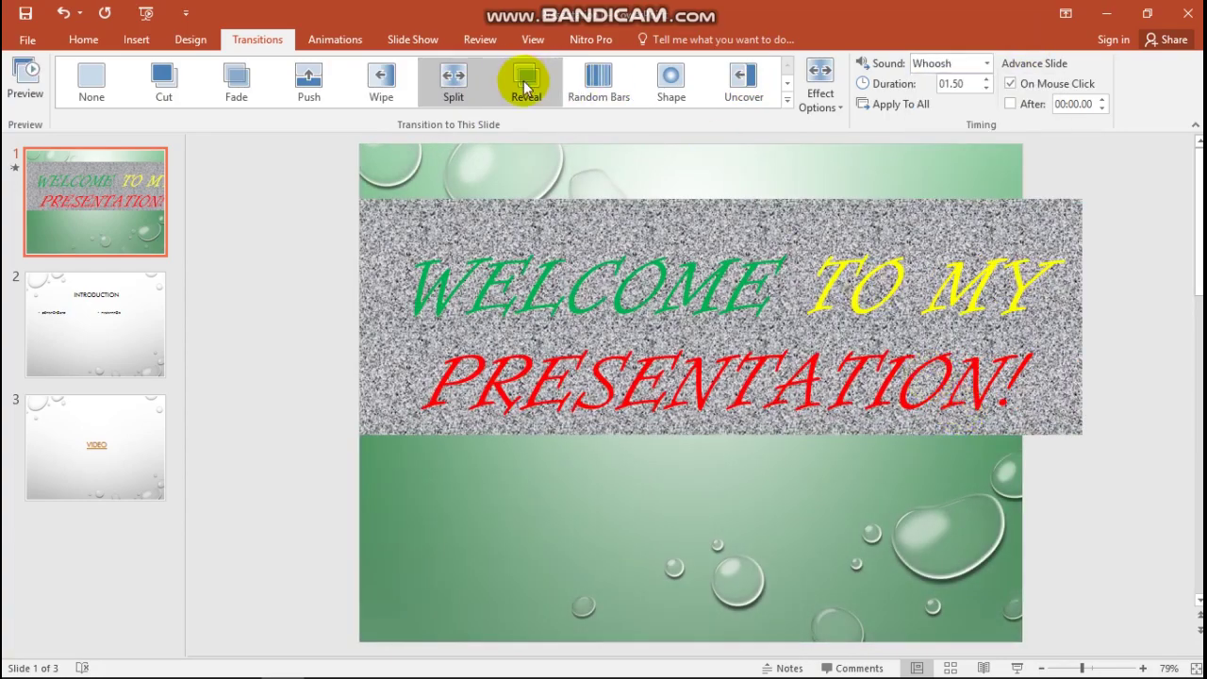
- Try Reveal, then settle on Random Bars with the Click sound
{"action": "left_click", "coordinate": [526, 78]}
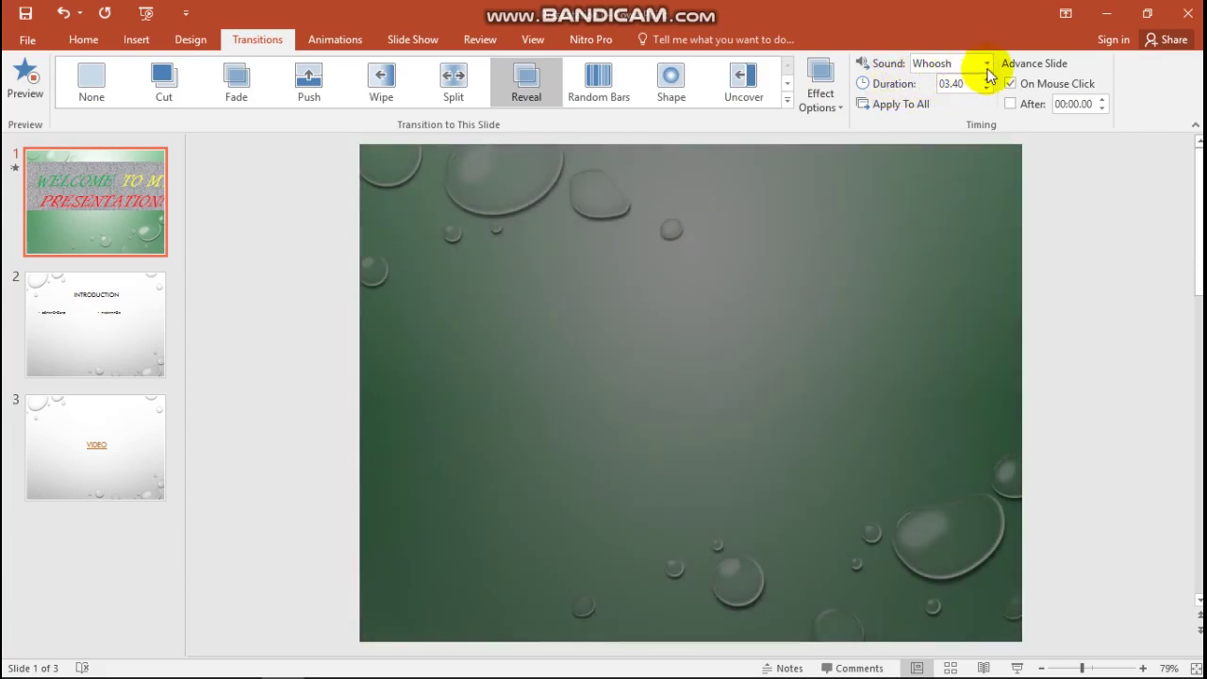
{"action": "left_click", "coordinate": [986, 64]}
{"action": "left_click", "coordinate": [942, 236]}
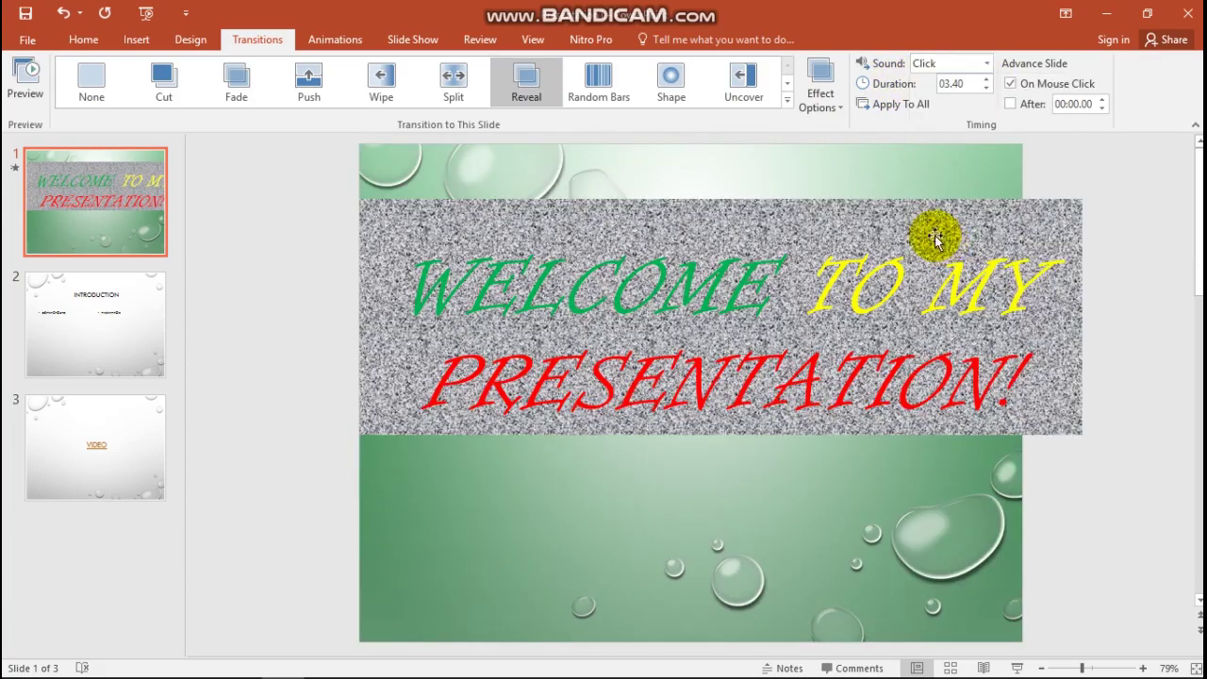
{"action": "left_click", "coordinate": [613, 85]}
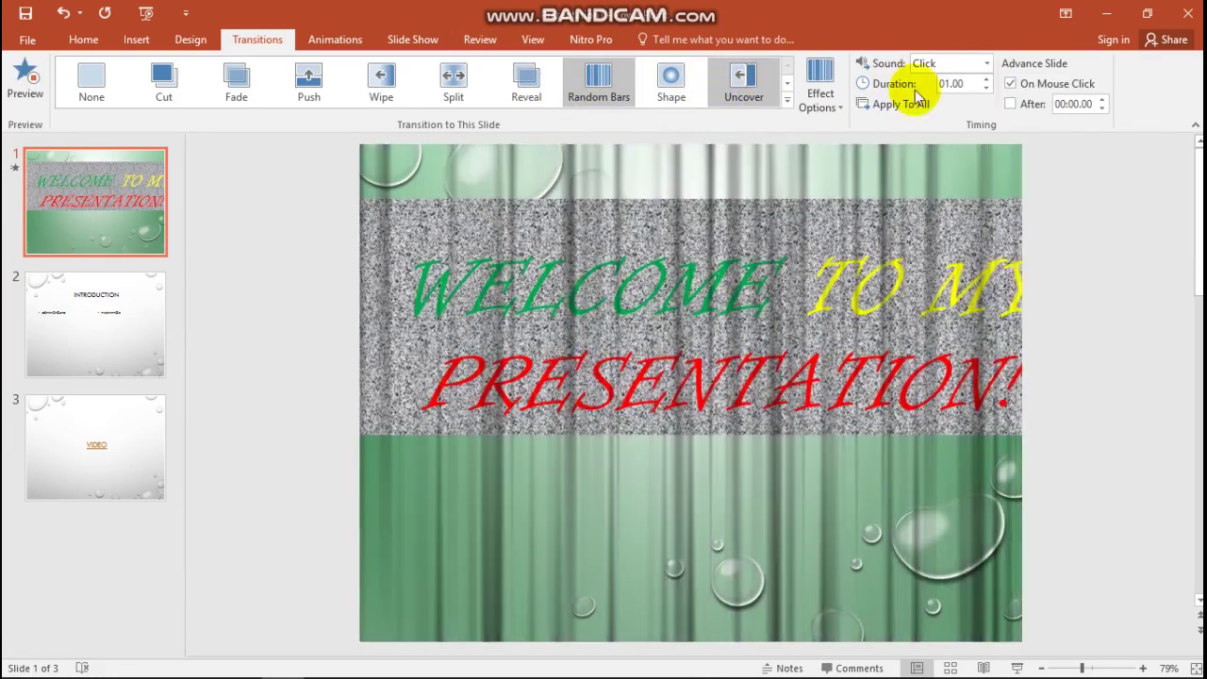
{"action": "left_click", "coordinate": [987, 64]}
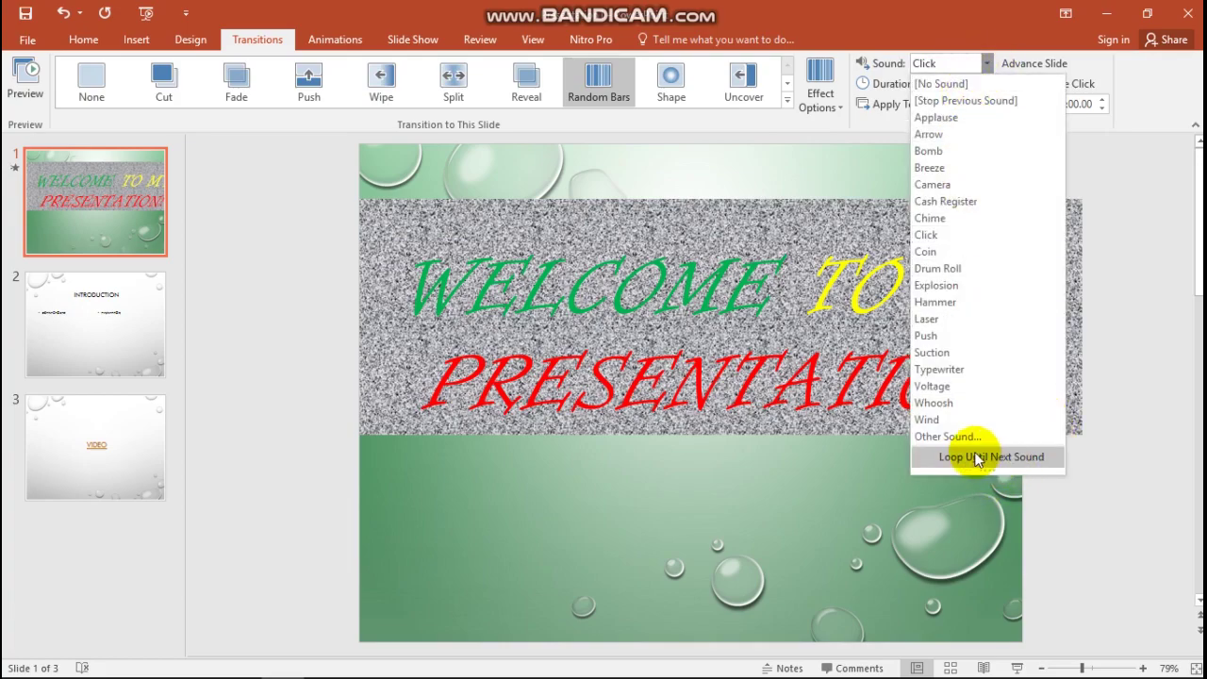
- Give the title slide a Bomb transition sound, then try Prestige, Origami and Box before settling on Airplane
{"action": "left_click", "coordinate": [929, 151]}
{"action": "left_click", "coordinate": [787, 99]}
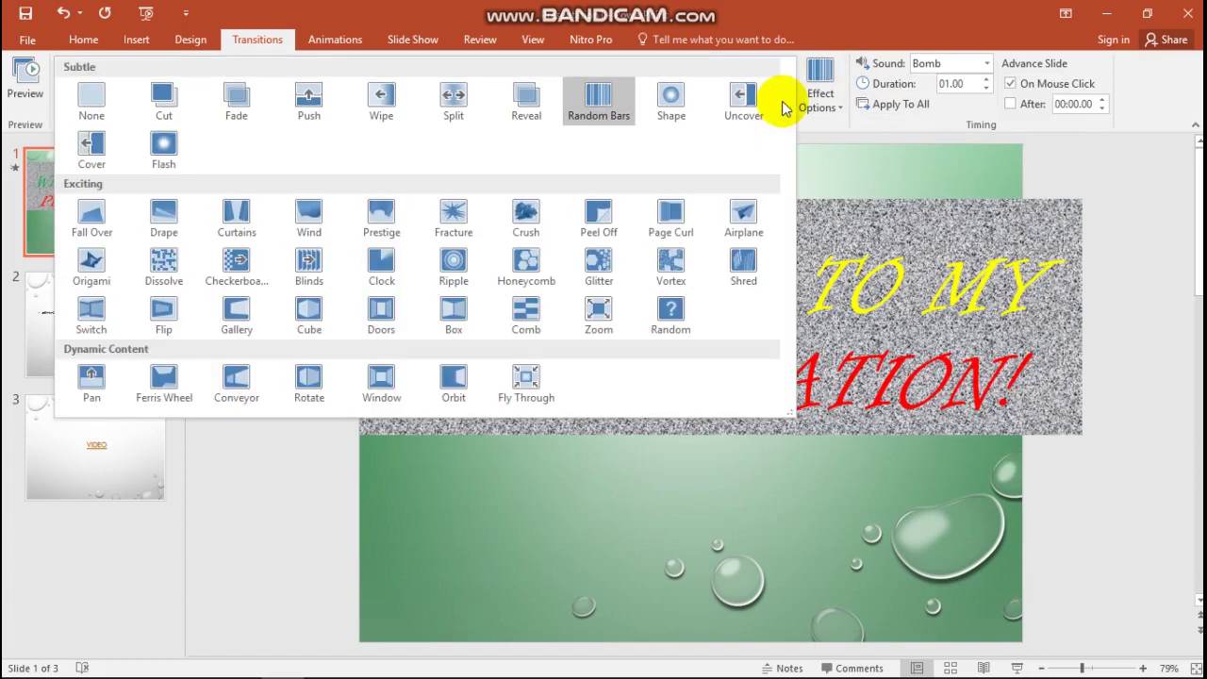
{"action": "left_click", "coordinate": [387, 226]}
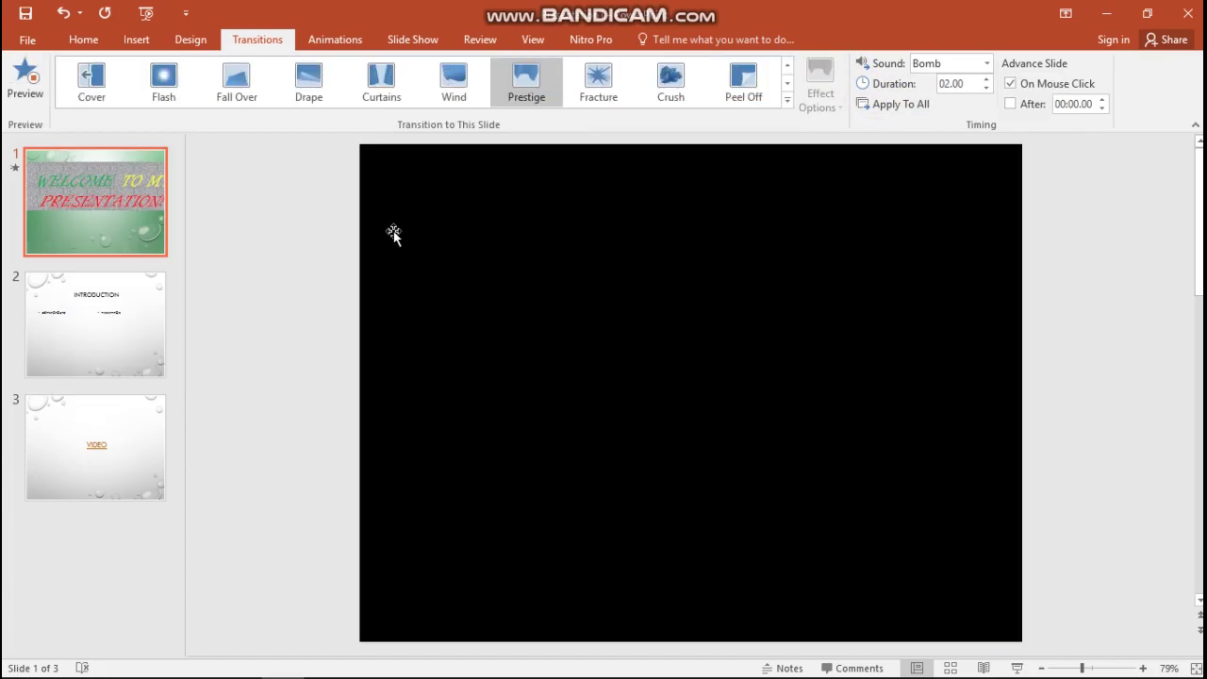
{"action": "left_click", "coordinate": [788, 101]}
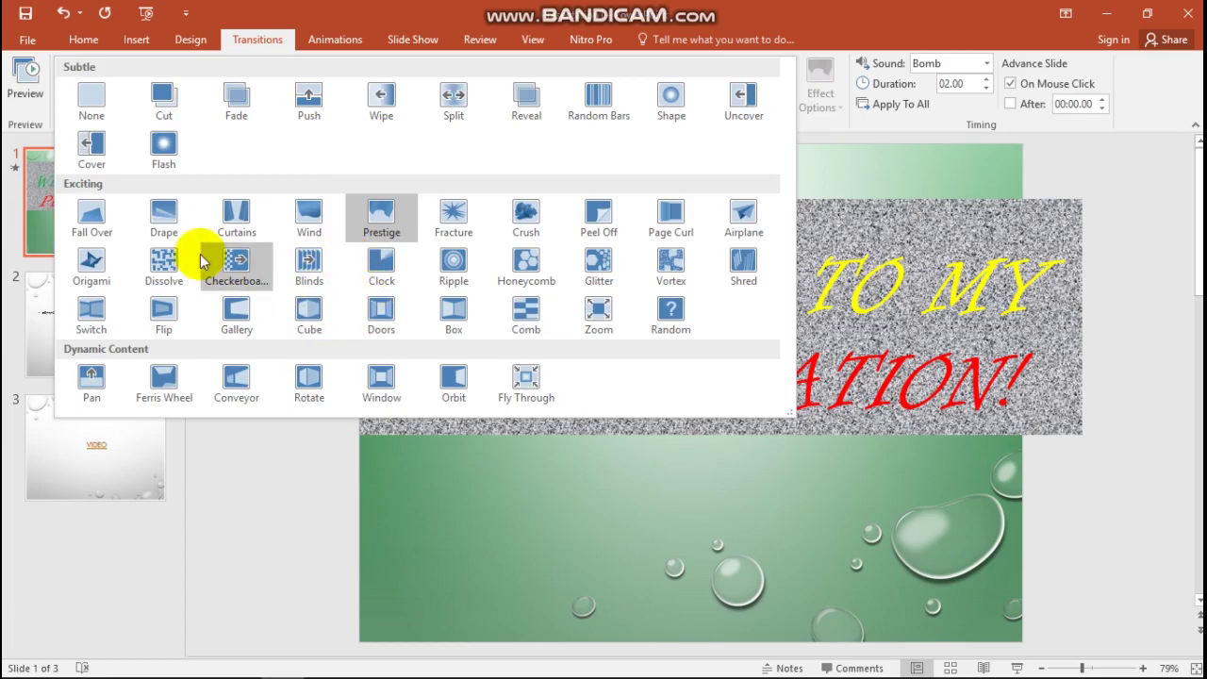
{"action": "left_click", "coordinate": [100, 263]}
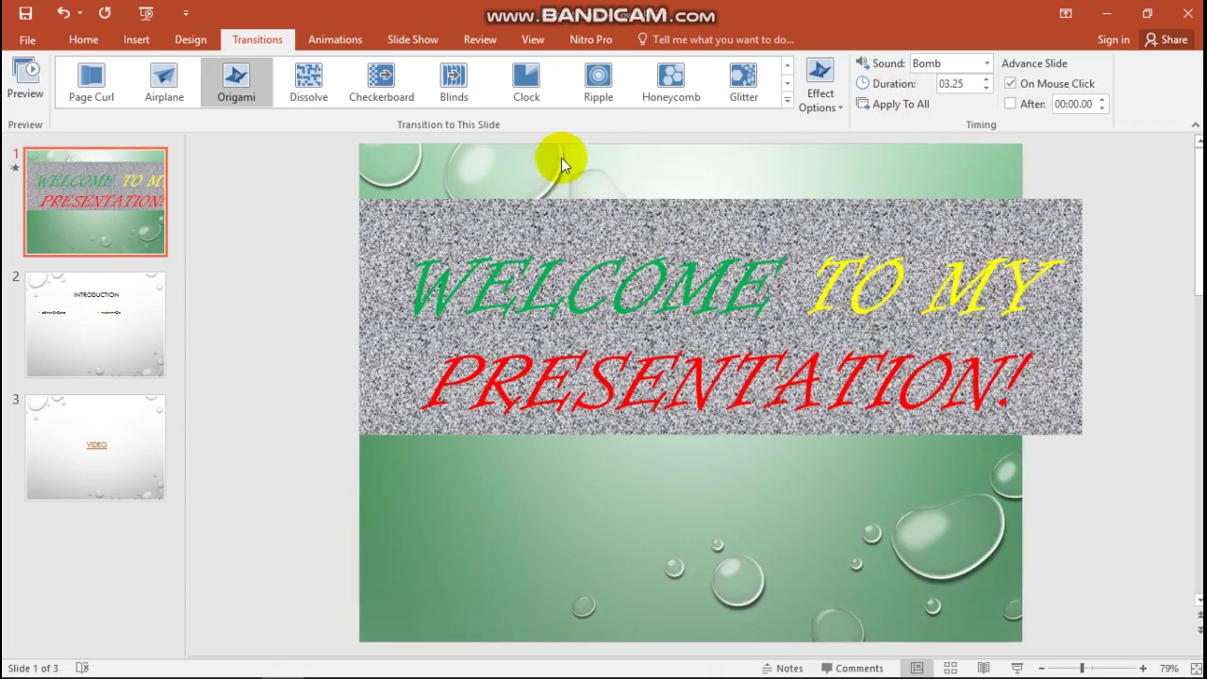
{"action": "left_click", "coordinate": [786, 104]}
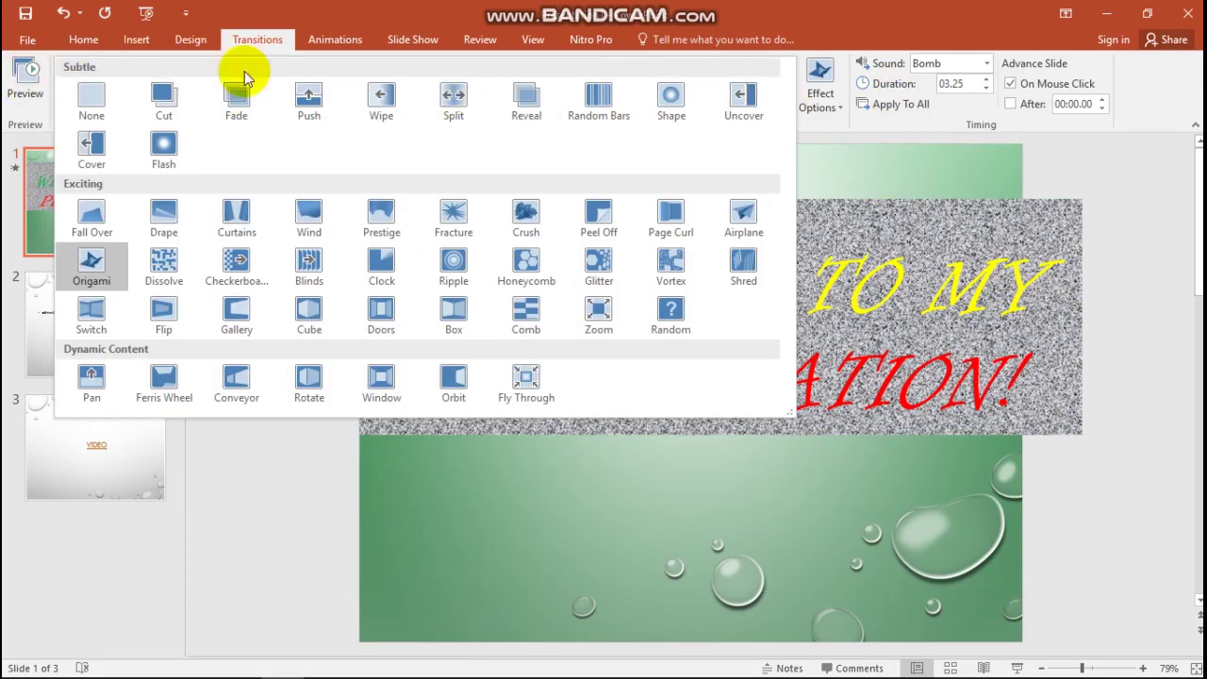
{"action": "left_click", "coordinate": [453, 316]}
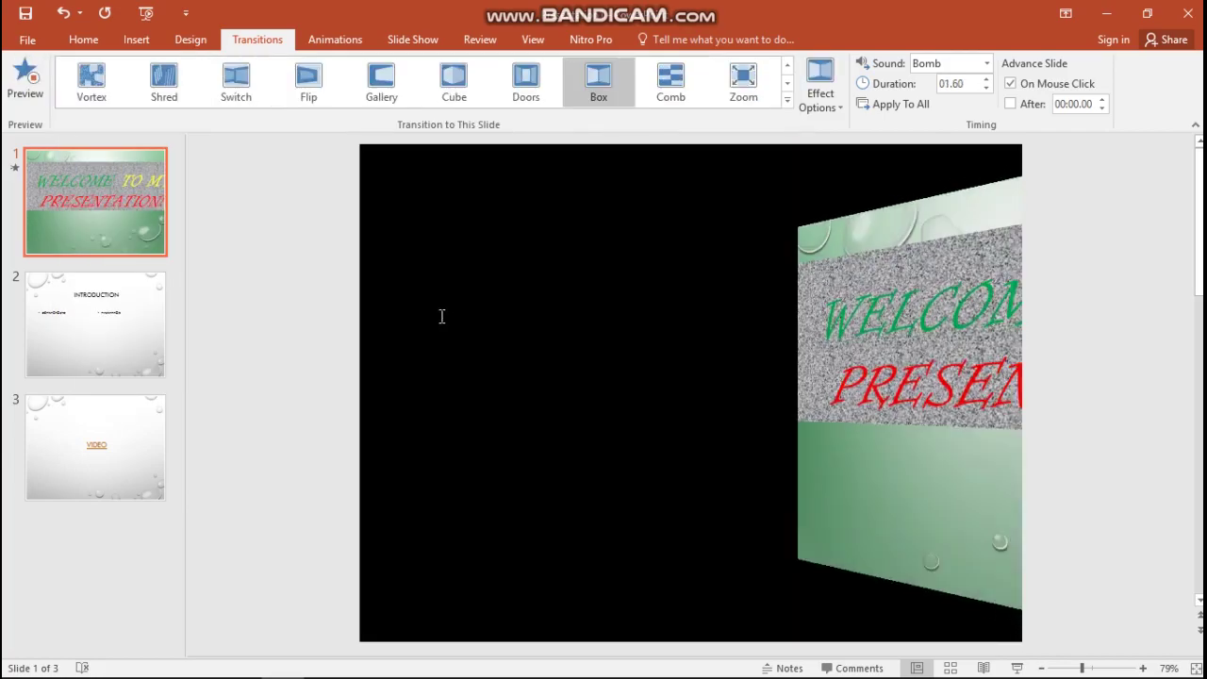
{"action": "left_click", "coordinate": [786, 103]}
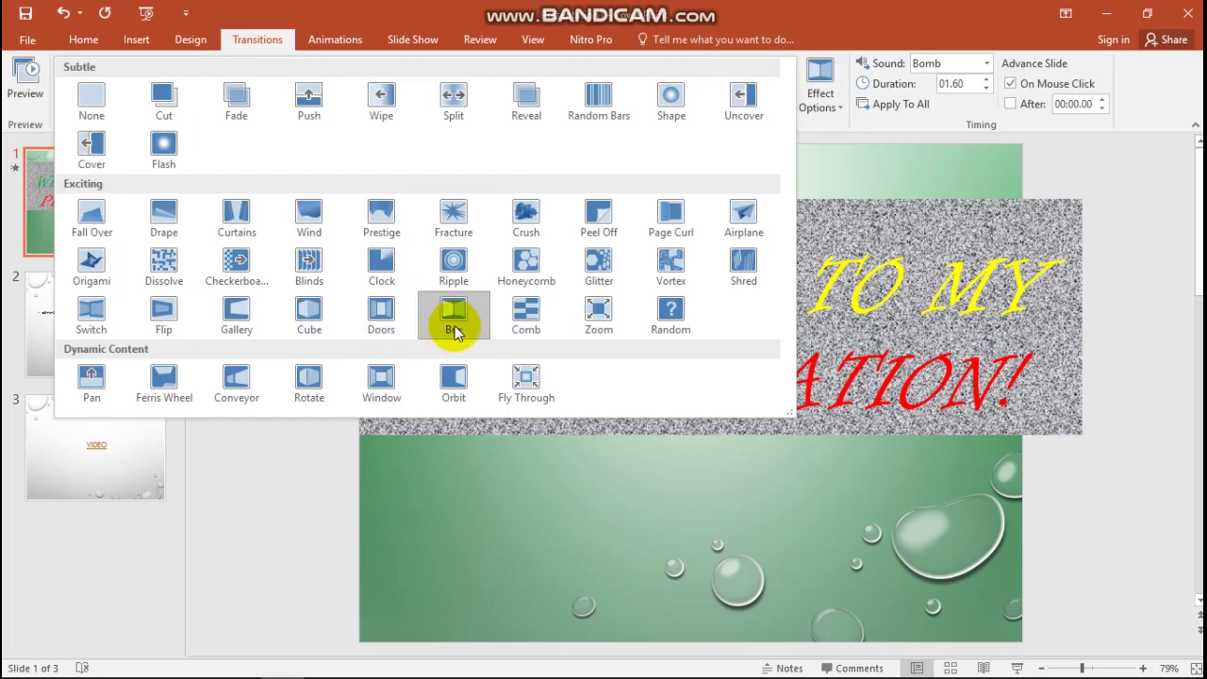
{"action": "left_click", "coordinate": [741, 213]}
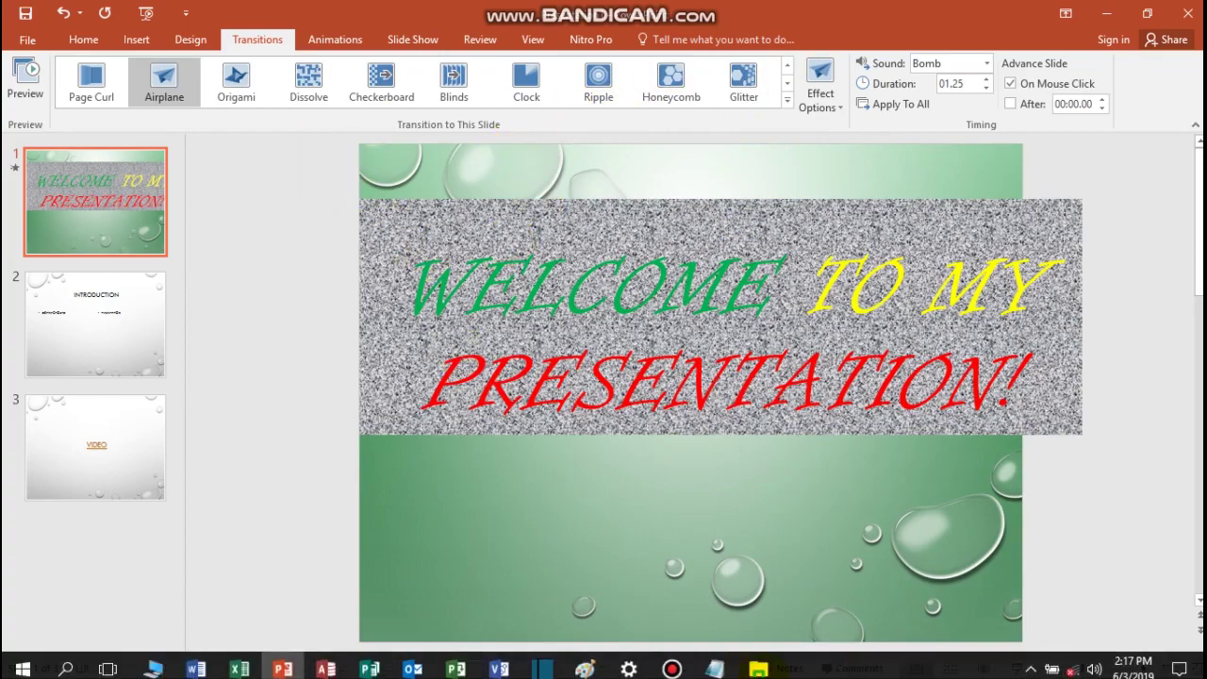
- Check the Notepad topic outline for the next item, then return to PowerPoint's animation tools
{"action": "left_click", "coordinate": [715, 662]}
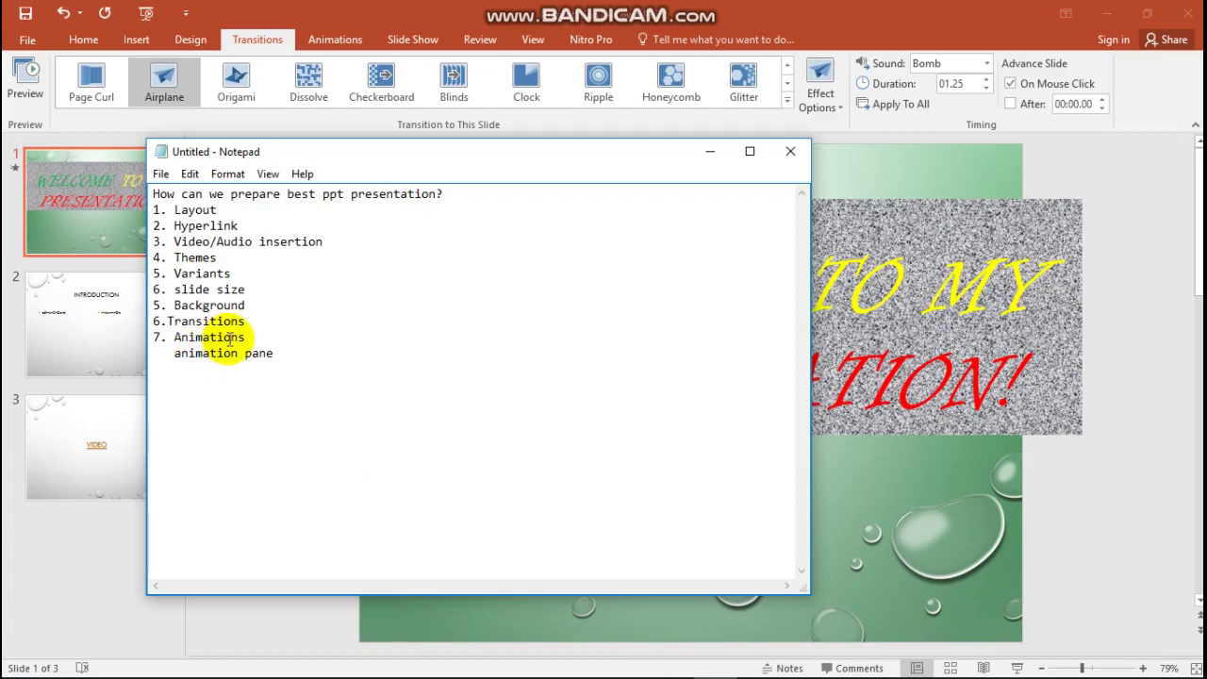
{"action": "left_click", "coordinate": [343, 43]}
{"action": "left_click", "coordinate": [347, 47]}
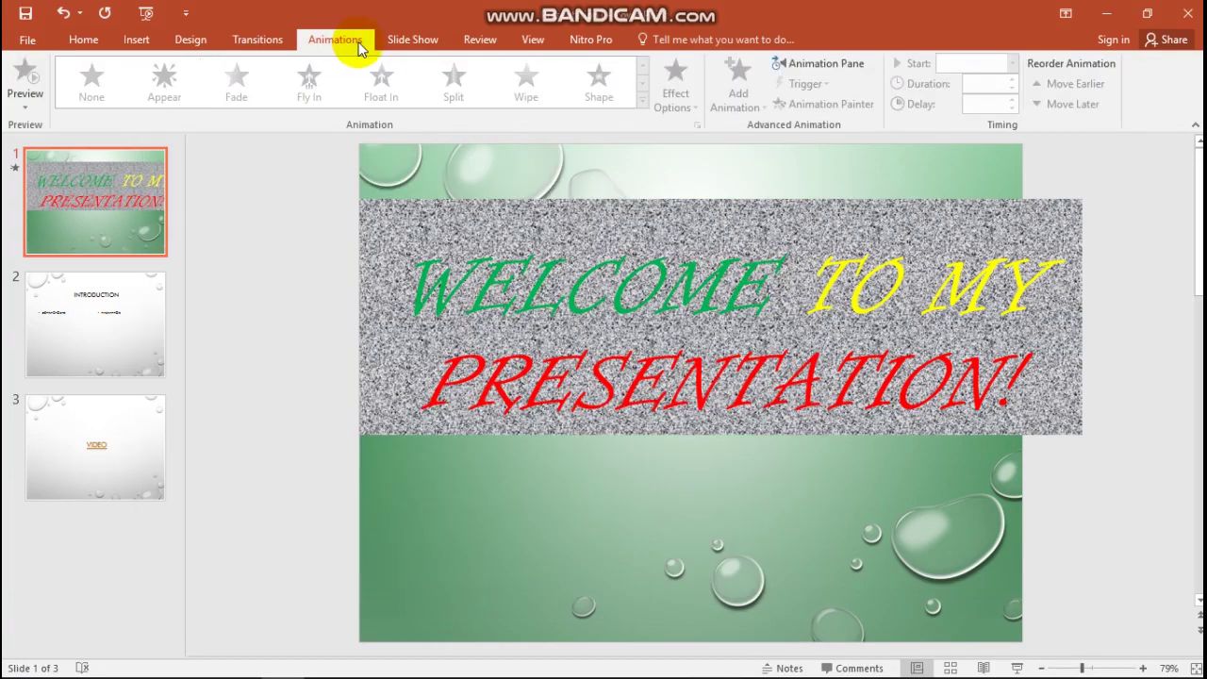
- Select the WELCOME TO MY PRESENTATION! title picture on slide 1 and expand the full animation gallery
{"action": "left_click", "coordinate": [796, 281]}
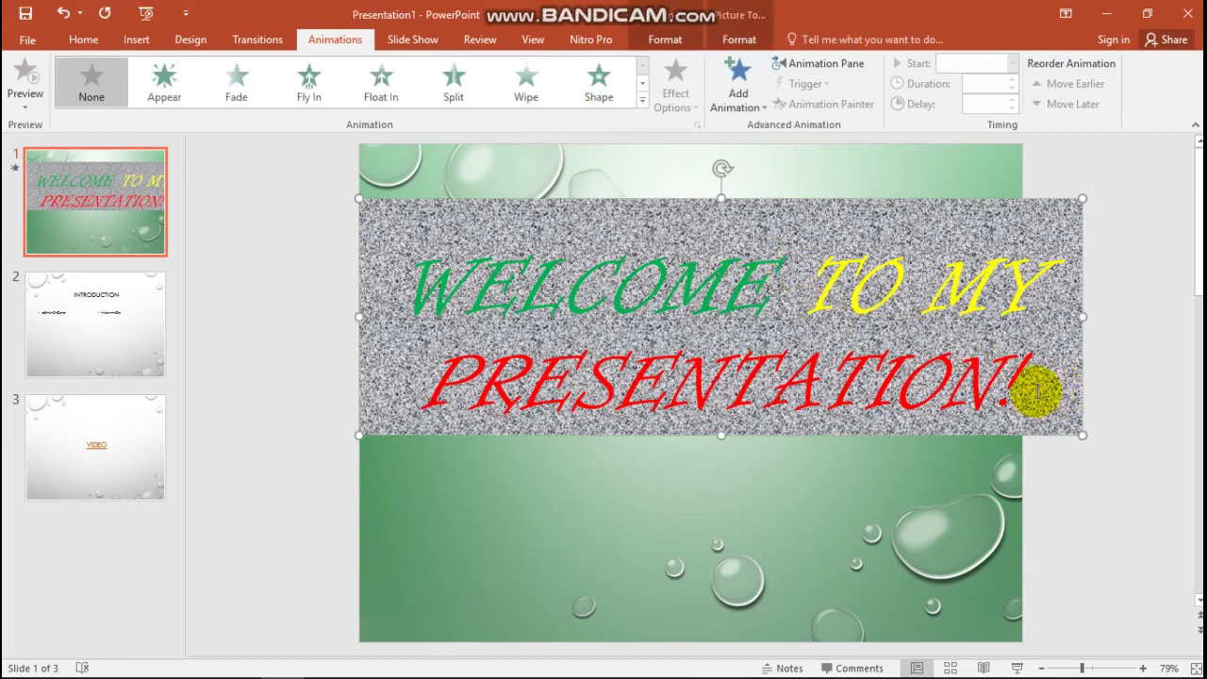
{"action": "left_click", "coordinate": [684, 294]}
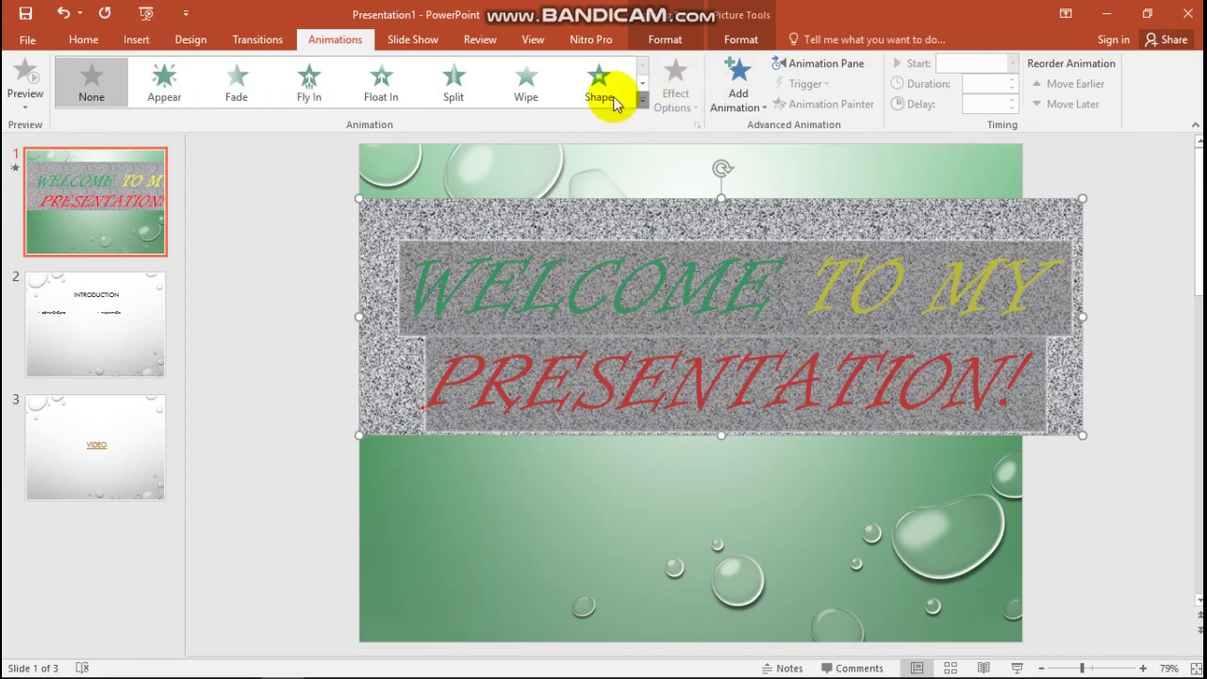
{"action": "left_click", "coordinate": [642, 99]}
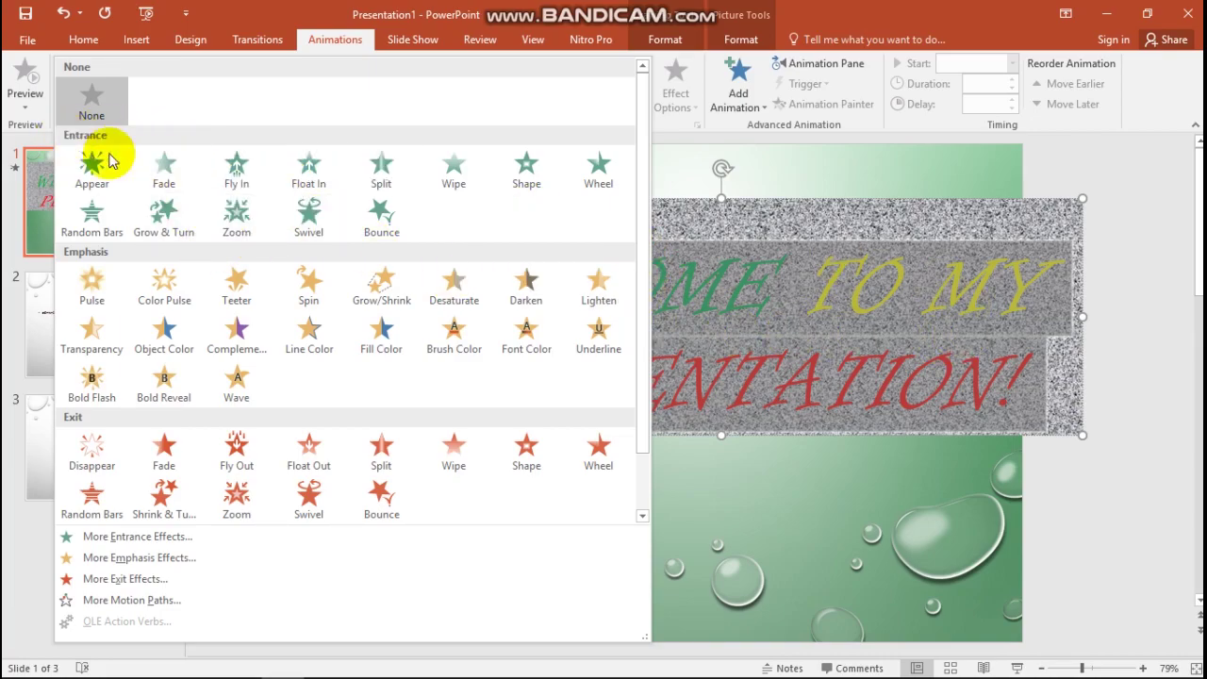
- Try Float In, Shape, Wipe, Split, Fade and Appear, then apply the Swivel entrance effect lasting 02.00
{"action": "left_click", "coordinate": [322, 184]}
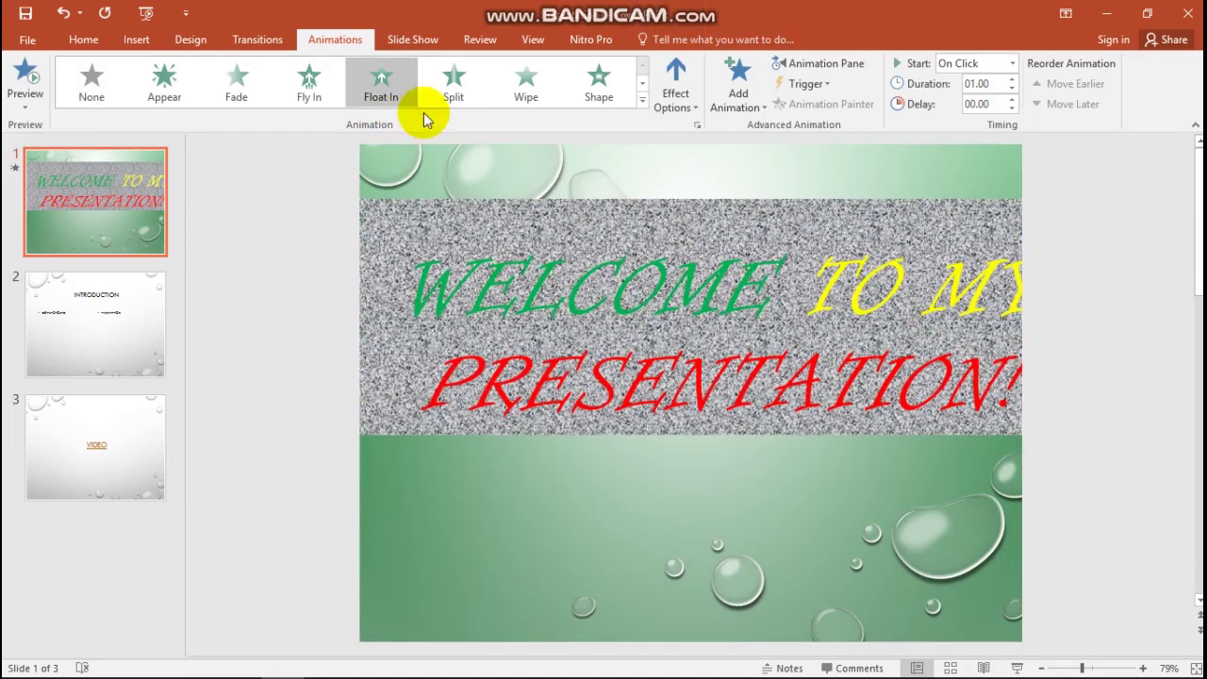
{"action": "left_click", "coordinate": [612, 88]}
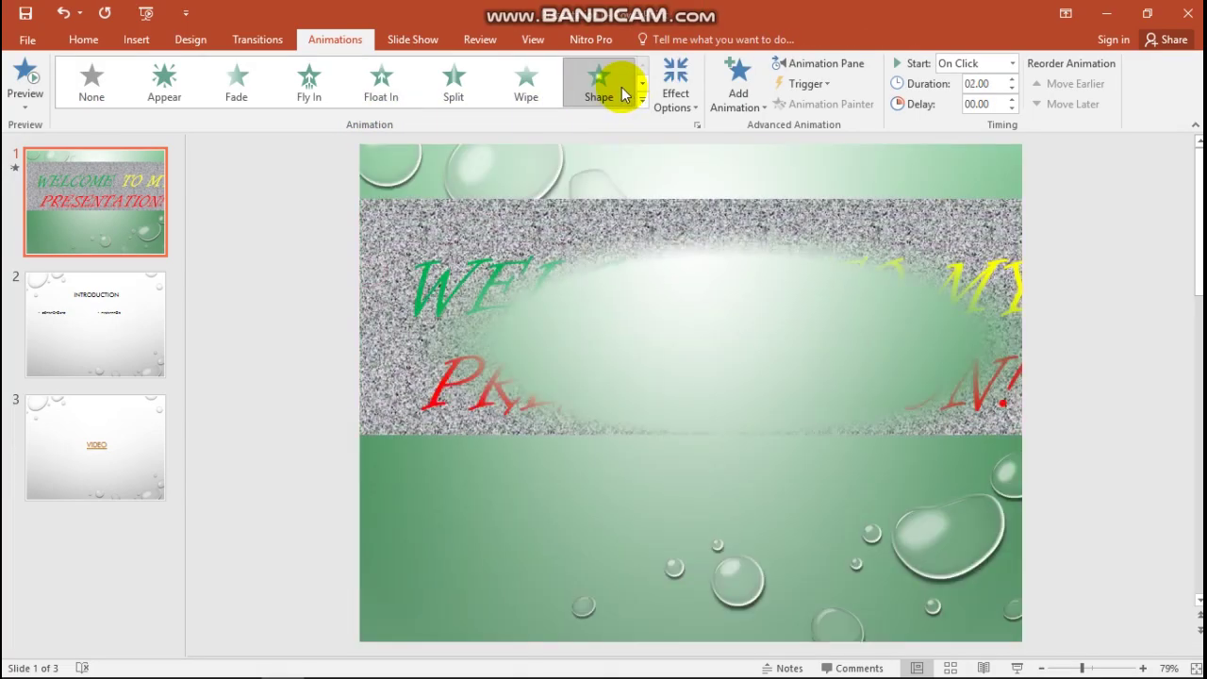
{"action": "left_click", "coordinate": [525, 94]}
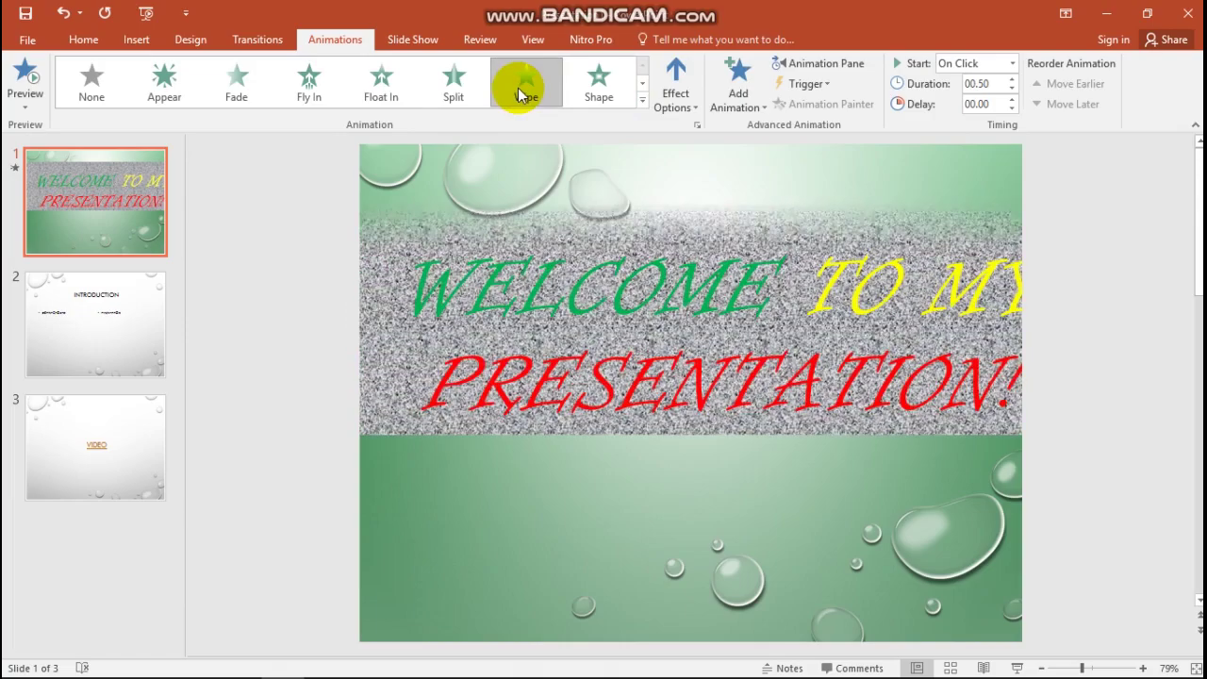
{"action": "left_click", "coordinate": [453, 87]}
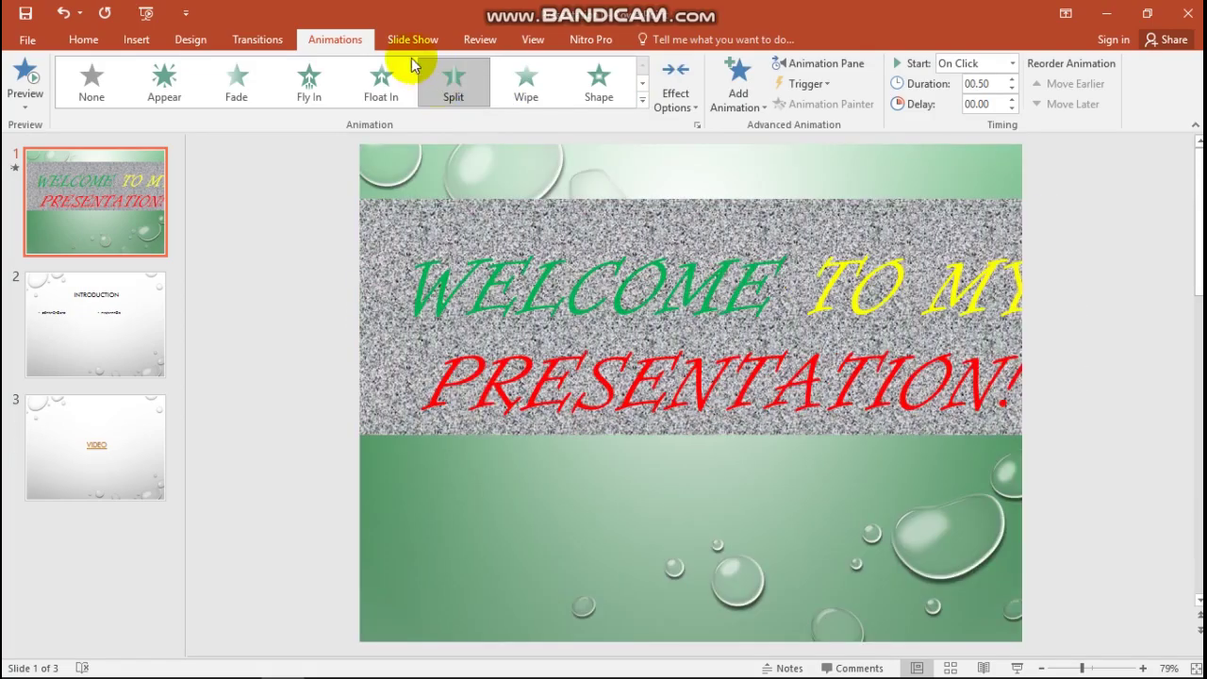
{"action": "left_click", "coordinate": [408, 80]}
{"action": "left_click", "coordinate": [257, 92]}
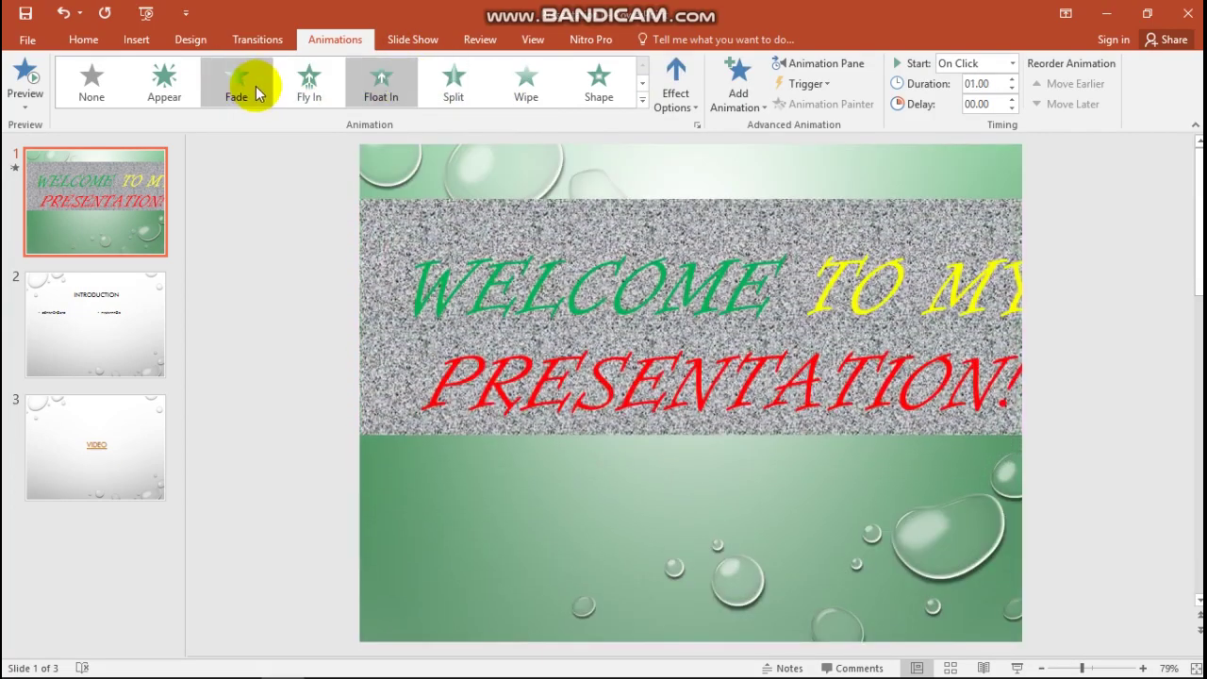
{"action": "left_click", "coordinate": [162, 82]}
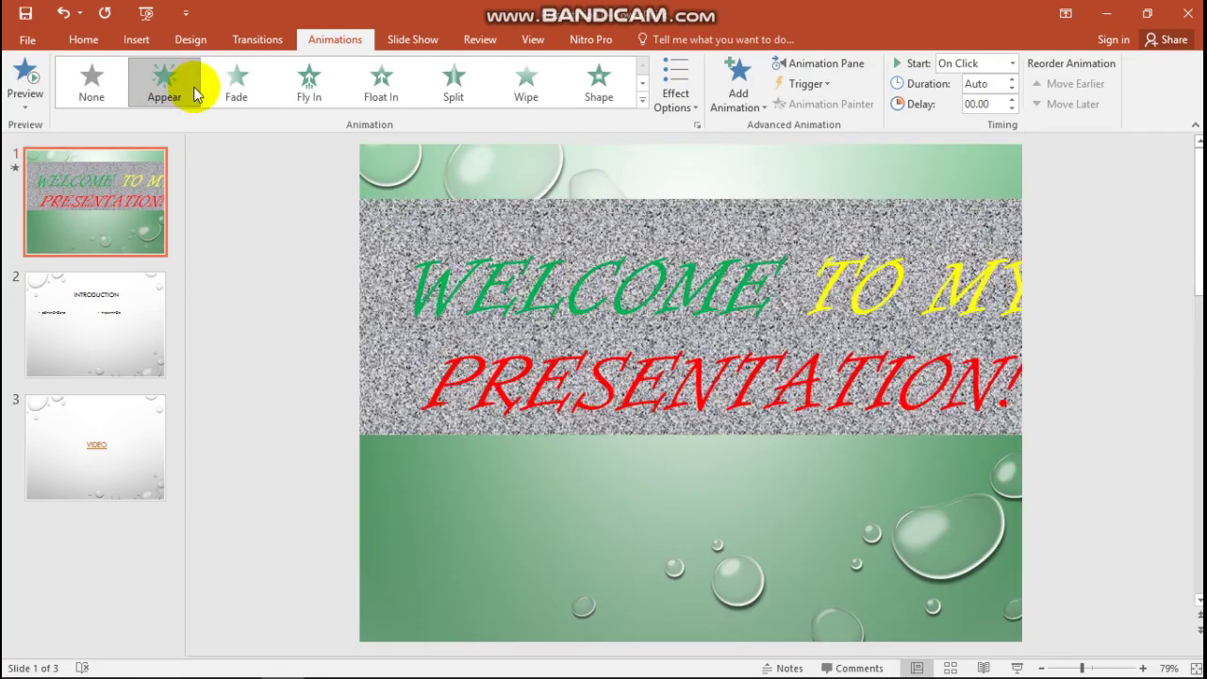
{"action": "left_click", "coordinate": [642, 99]}
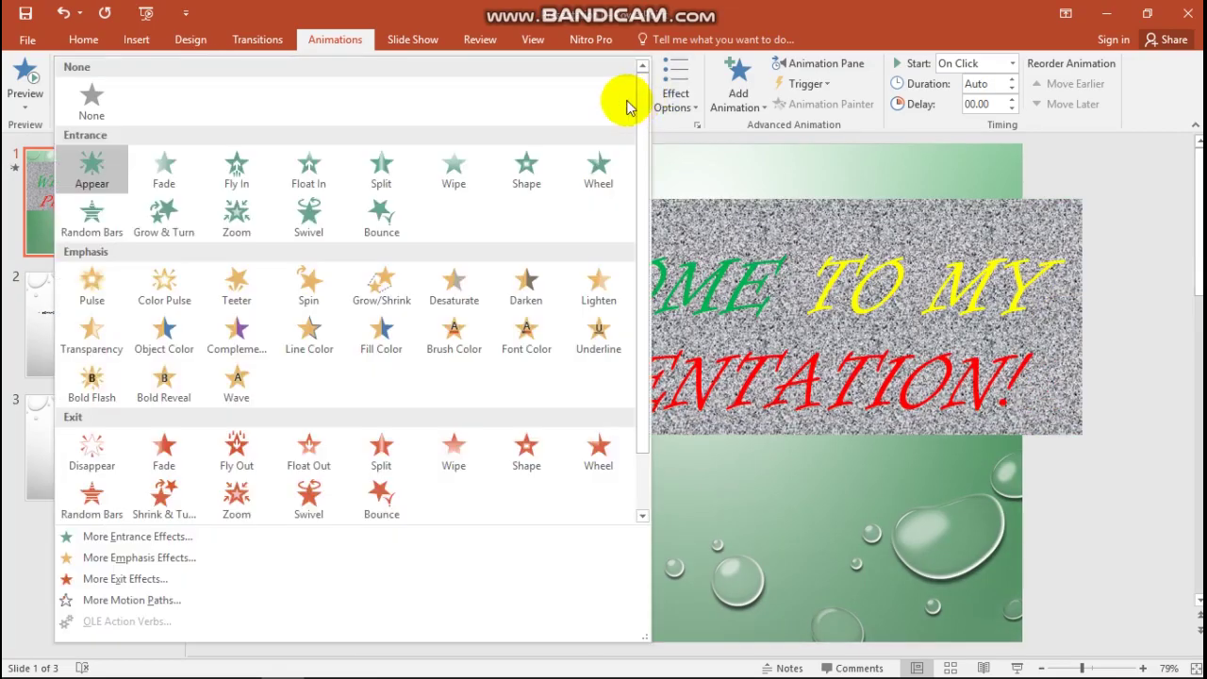
{"action": "left_click", "coordinate": [317, 232]}
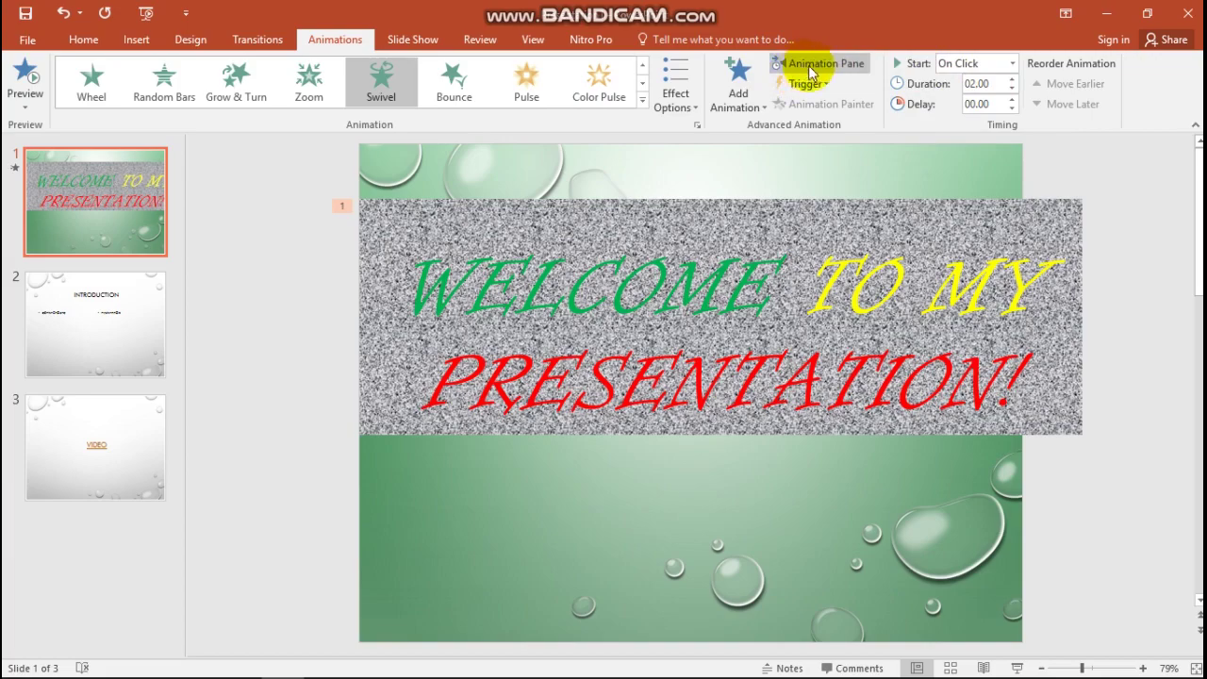
- Try Split and Wipe, then change the title picture's animation from Swivel to Shape
{"action": "left_click", "coordinate": [642, 100]}
{"action": "left_click", "coordinate": [397, 163]}
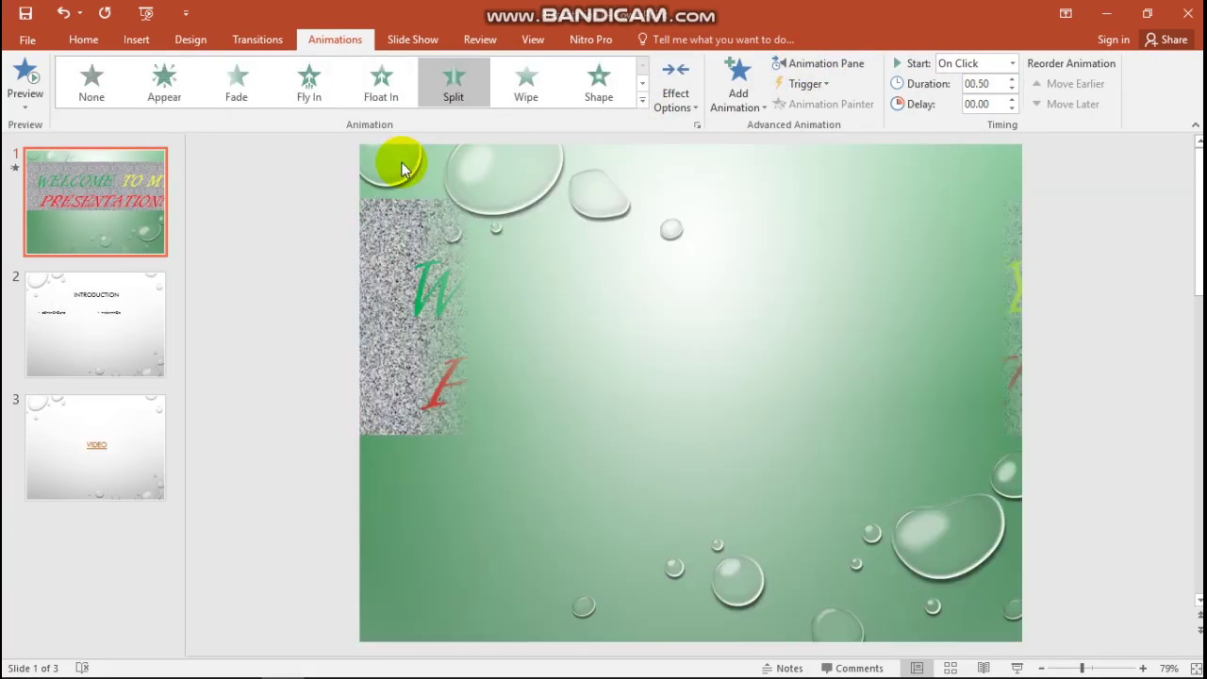
{"action": "left_click", "coordinate": [531, 107]}
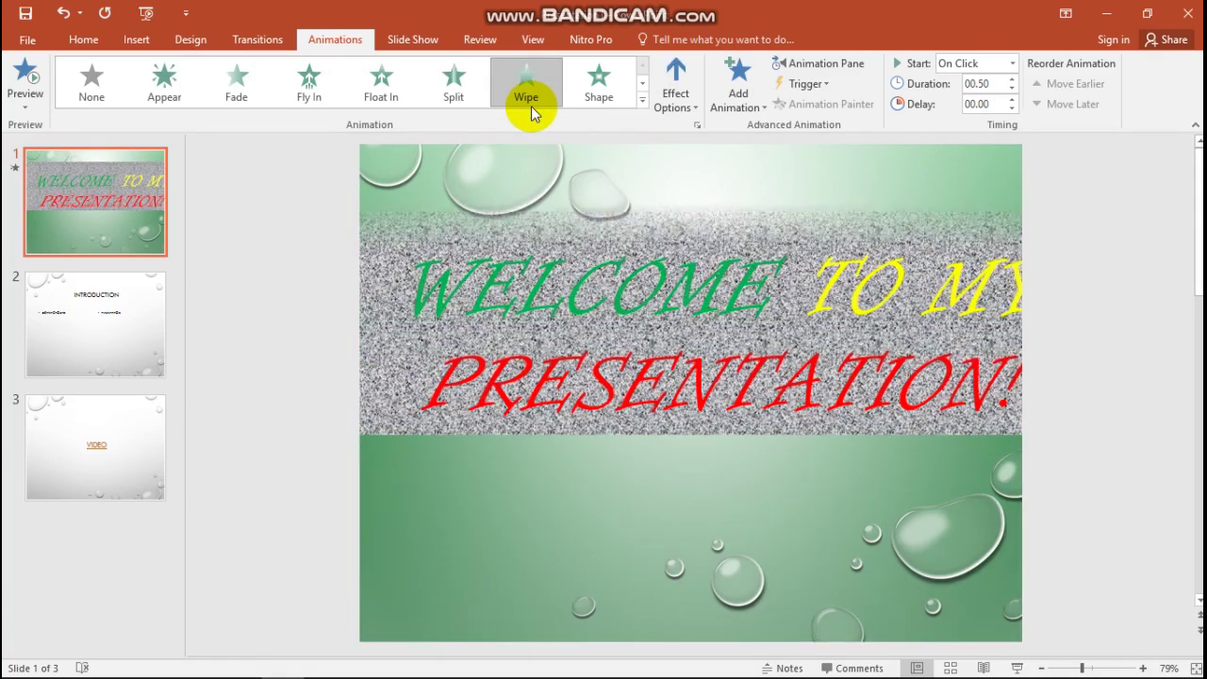
{"action": "left_click", "coordinate": [599, 76]}
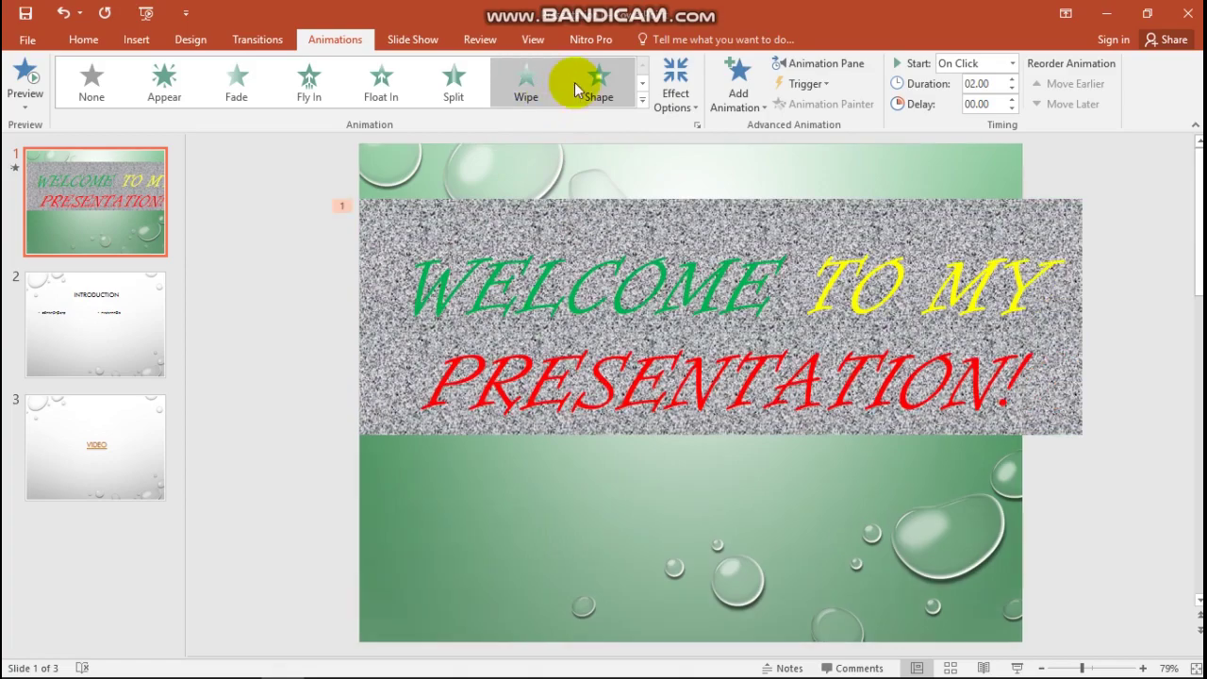
{"action": "left_click", "coordinate": [641, 100]}
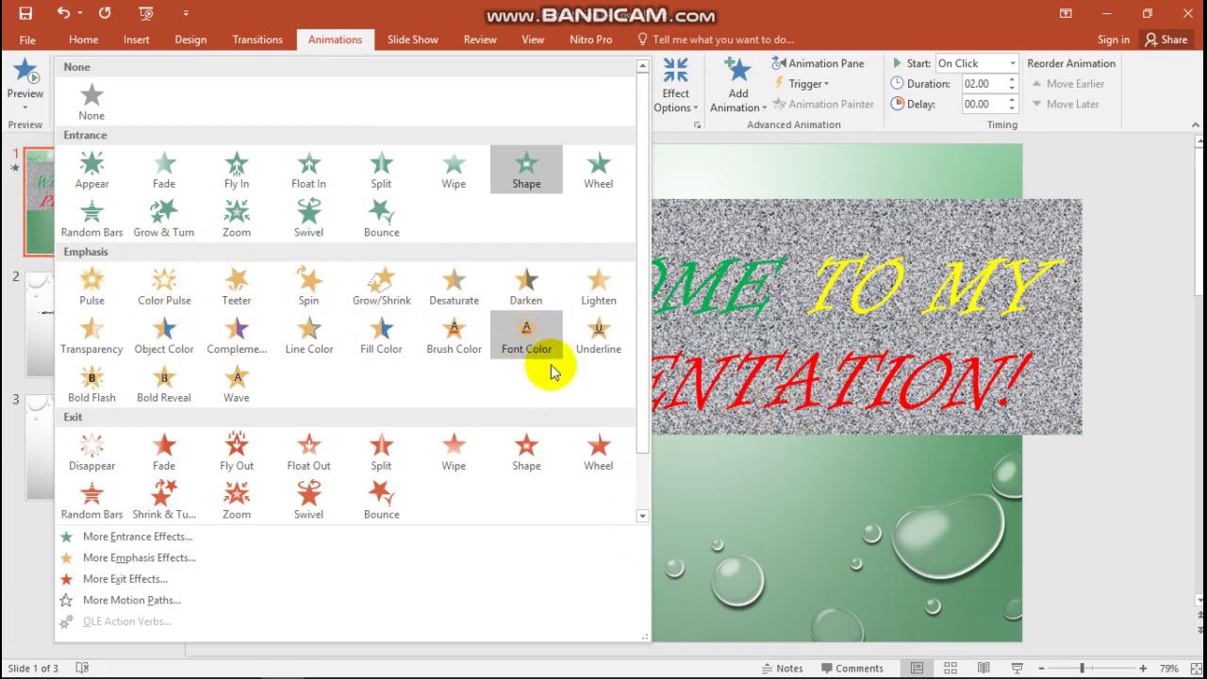
- Nudge the title picture slightly to the left on the slide
{"action": "left_click", "coordinate": [932, 346]}
{"action": "mouse_move", "coordinate": [1037, 382]}
{"action": "left_mouse_down"}
{"action": "mouse_move", "coordinate": [768, 368]}
{"action": "mouse_move", "coordinate": [996, 379]}
{"action": "left_mouse_up"}
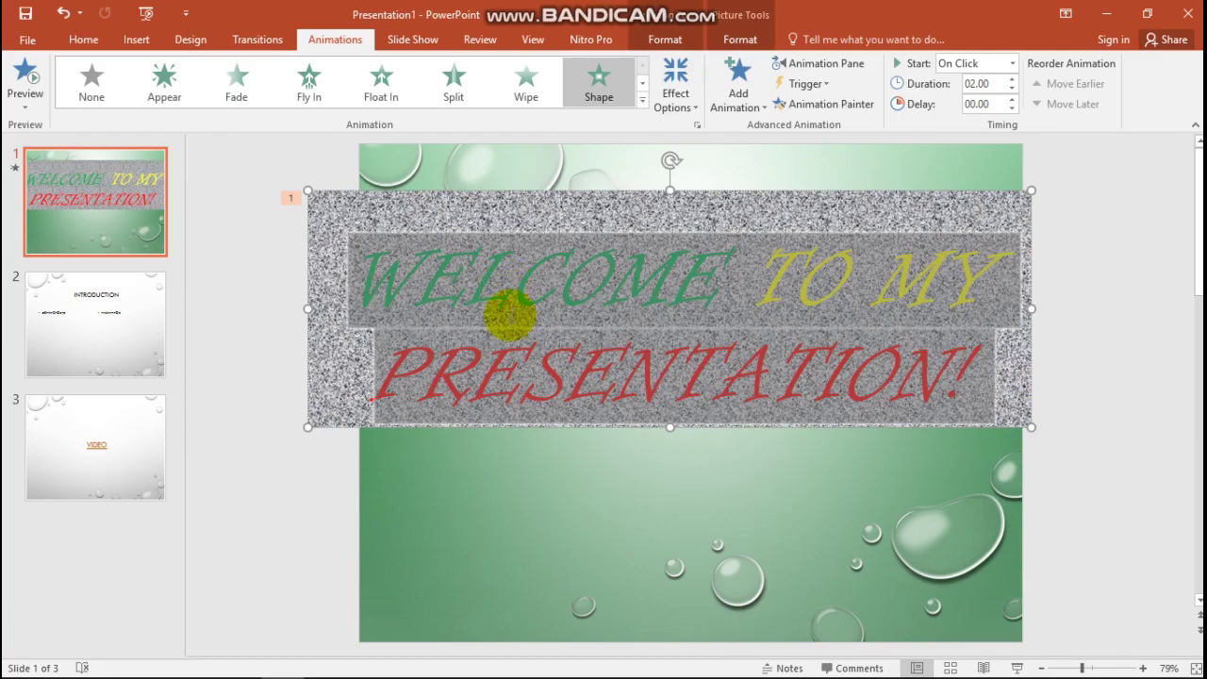
{"action": "mouse_move", "coordinate": [390, 310]}
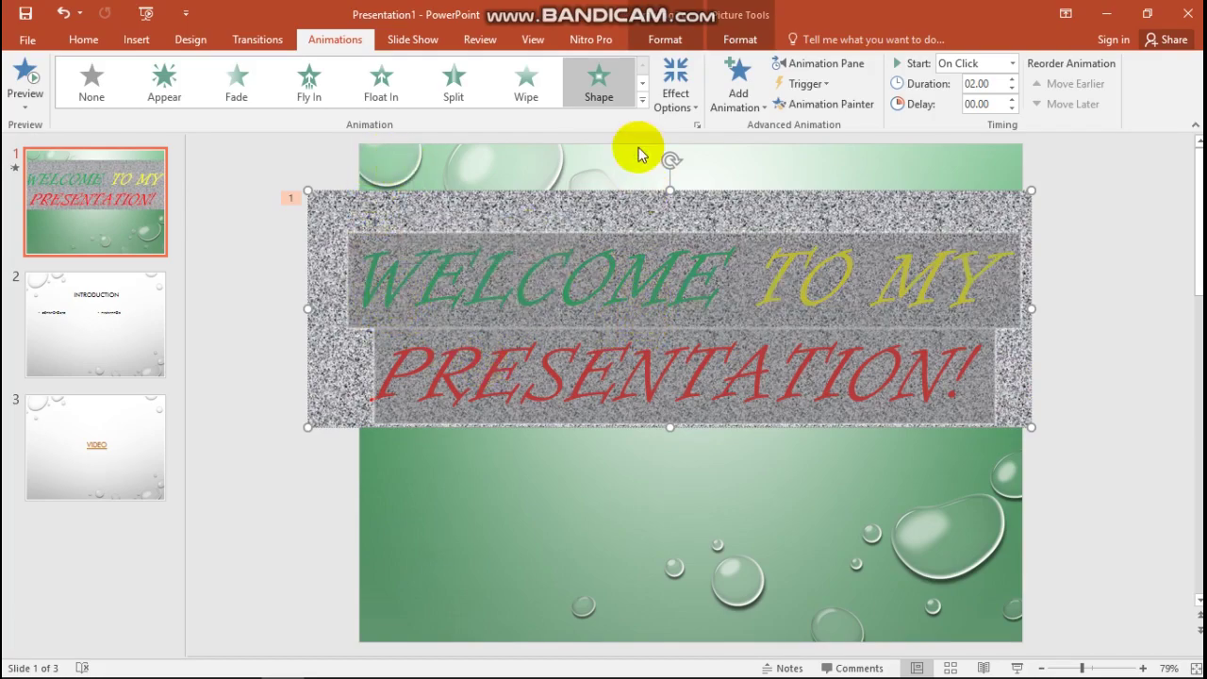
{"action": "left_click", "coordinate": [641, 99]}
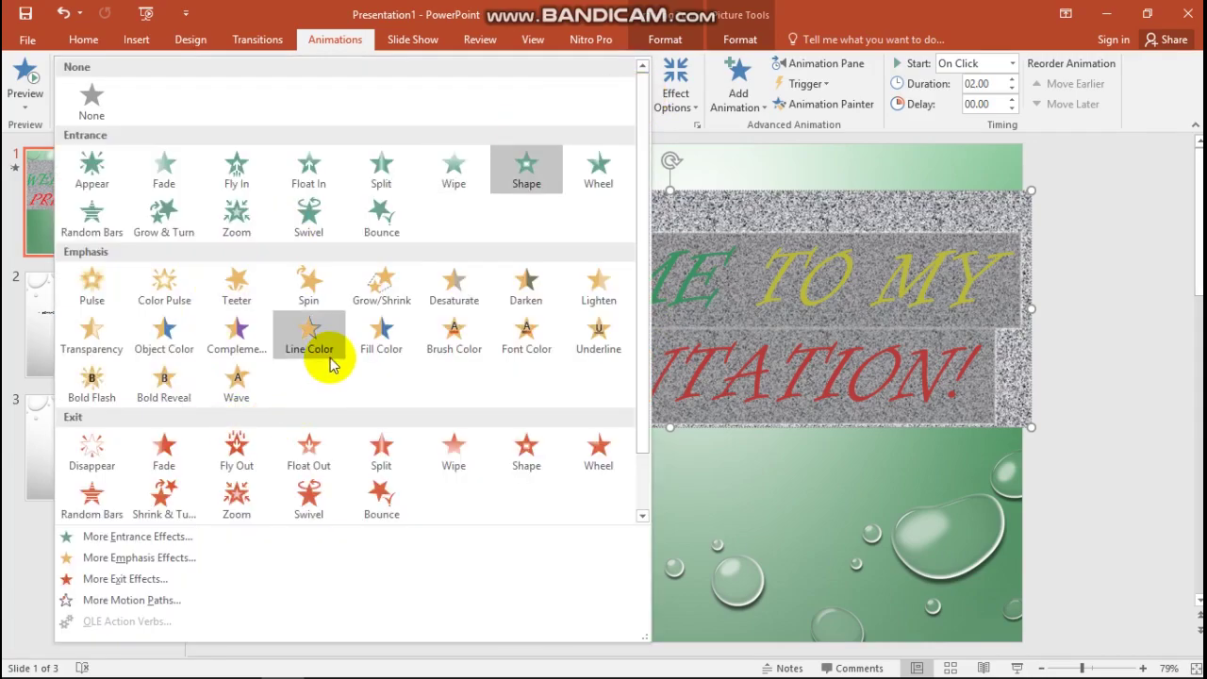
- Preview the Underline, Teeter, Bold Reveal, Complementary and Bold Flash emphasis effects on the title
{"action": "left_click", "coordinate": [598, 337]}
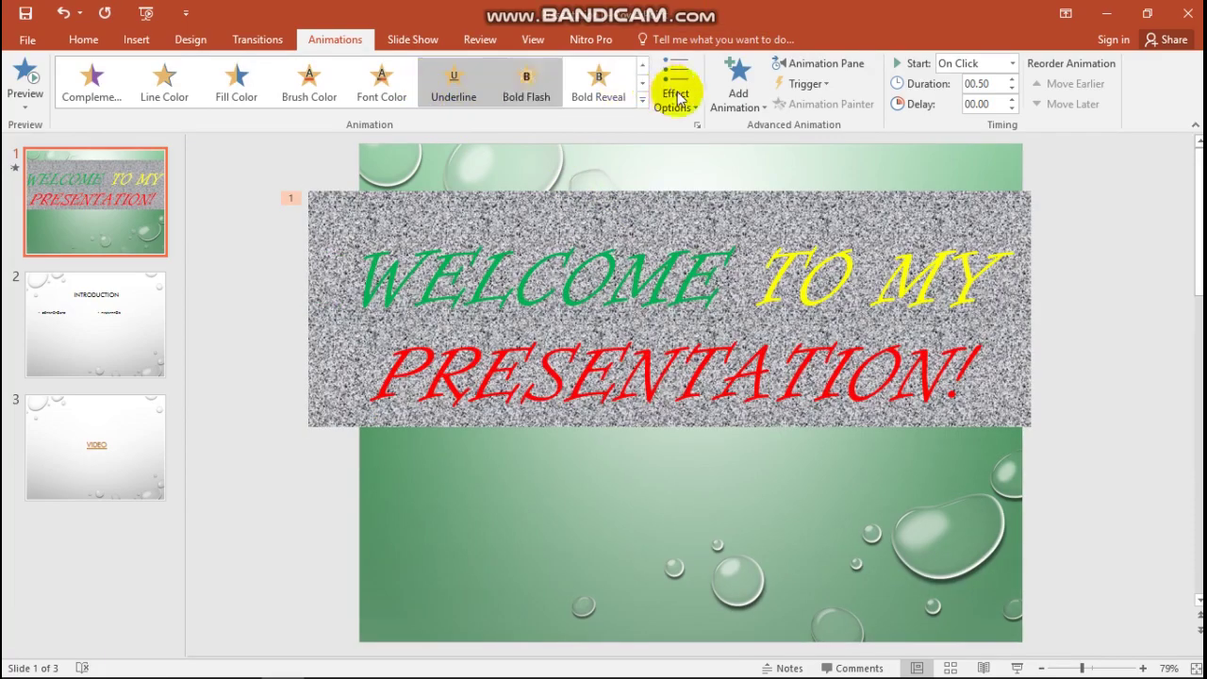
{"action": "left_click", "coordinate": [642, 102]}
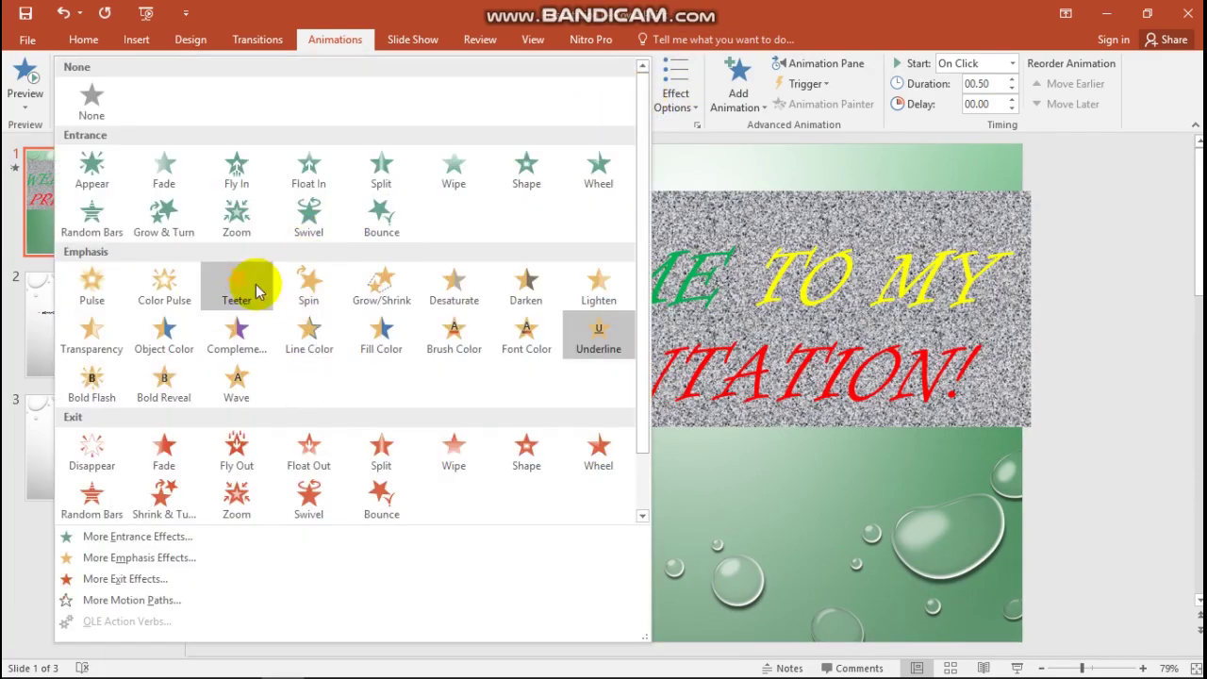
{"action": "left_click", "coordinate": [241, 292]}
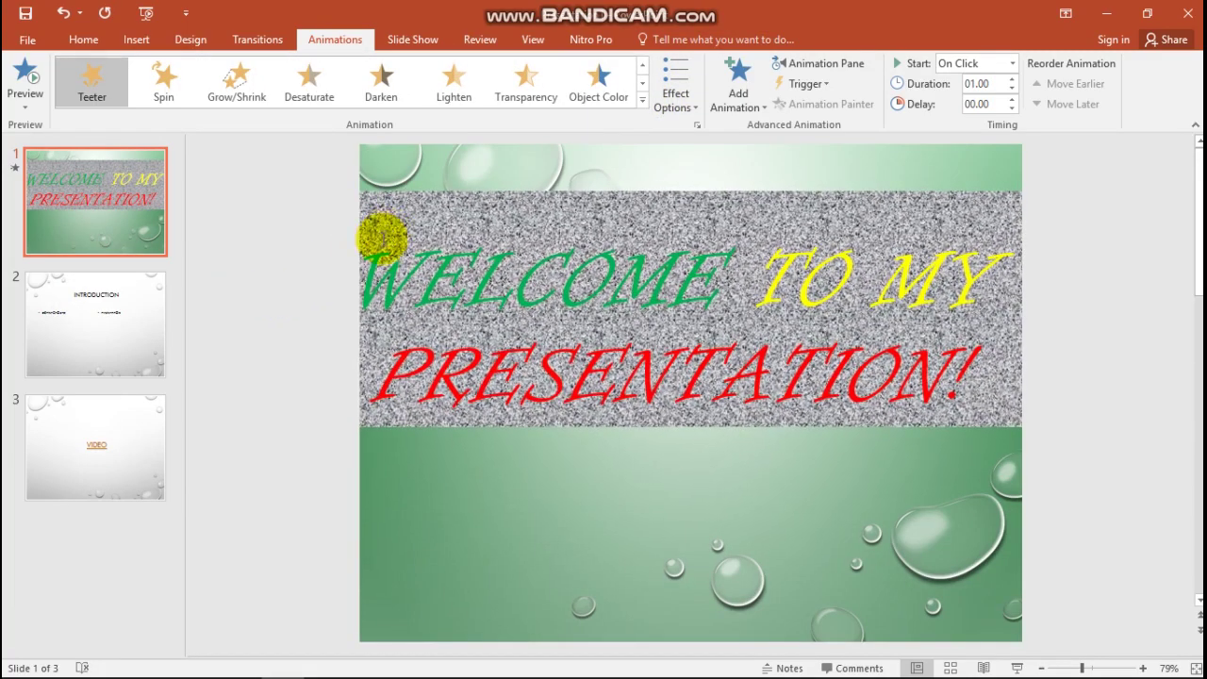
{"action": "left_click", "coordinate": [642, 100]}
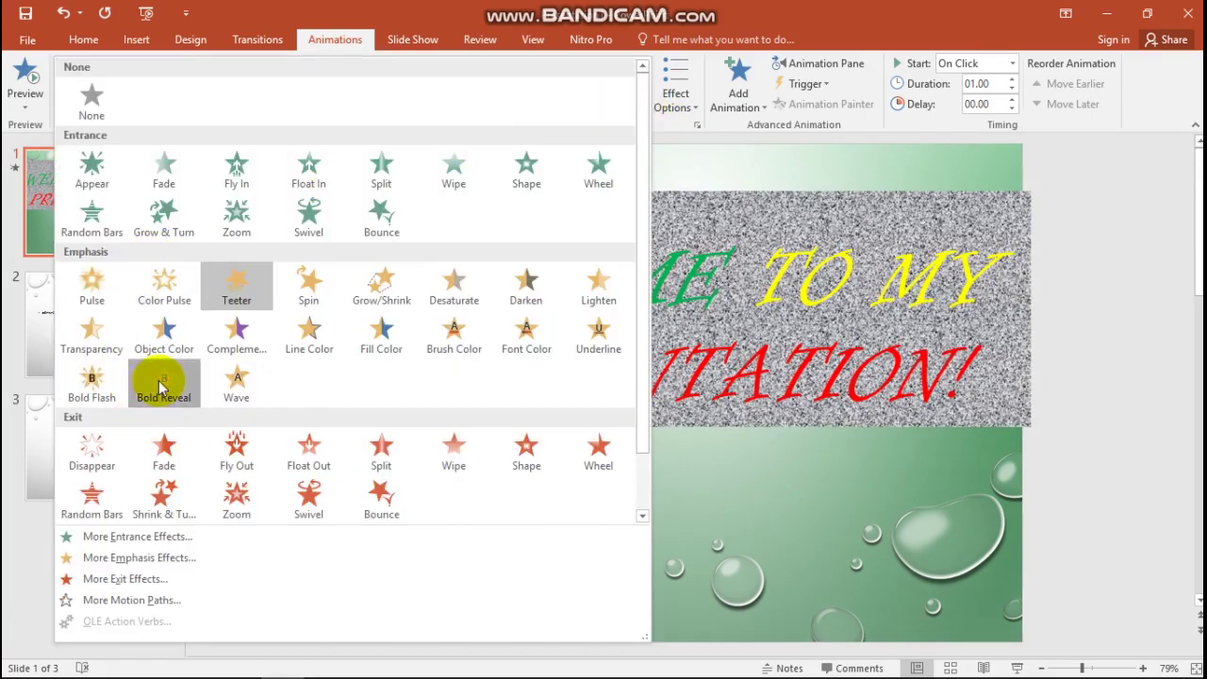
{"action": "left_click", "coordinate": [159, 381]}
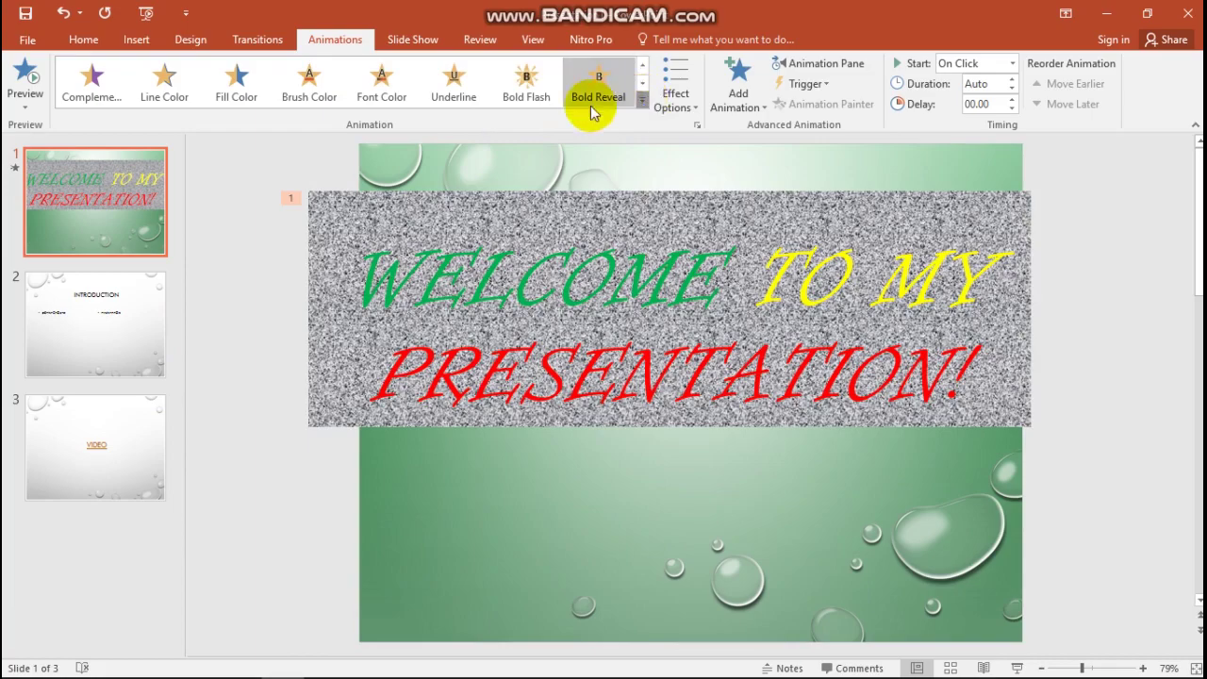
{"action": "left_click", "coordinate": [642, 100]}
{"action": "left_click", "coordinate": [236, 344]}
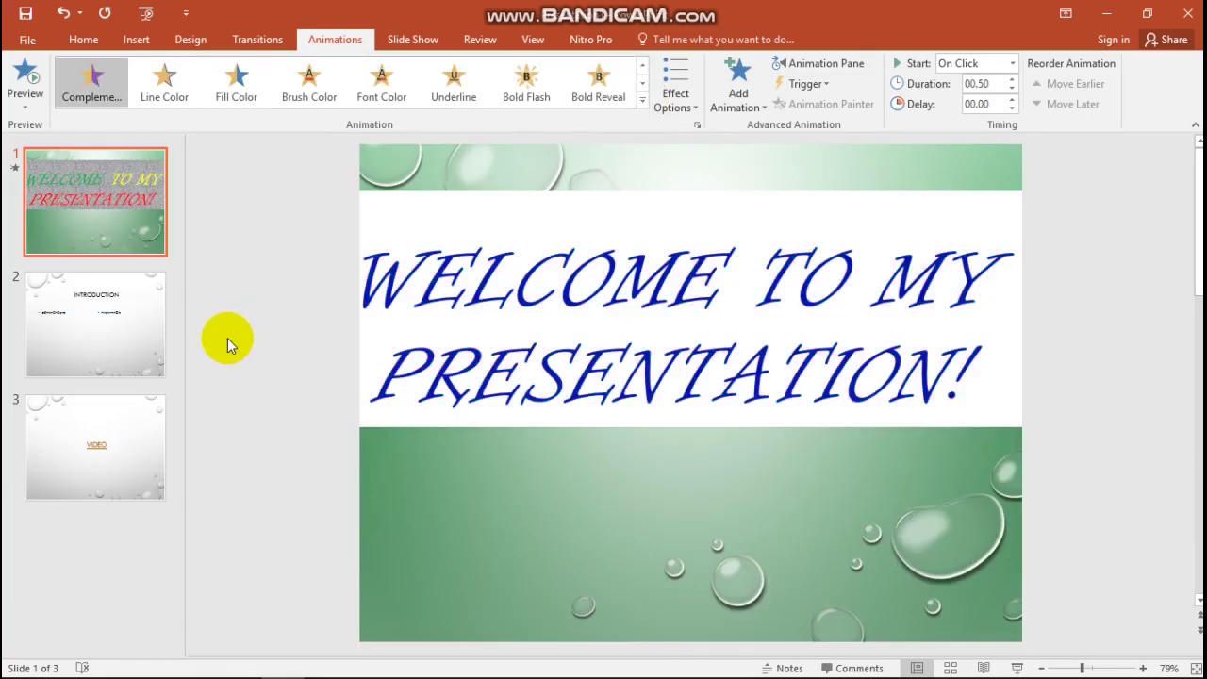
{"action": "left_click", "coordinate": [641, 100]}
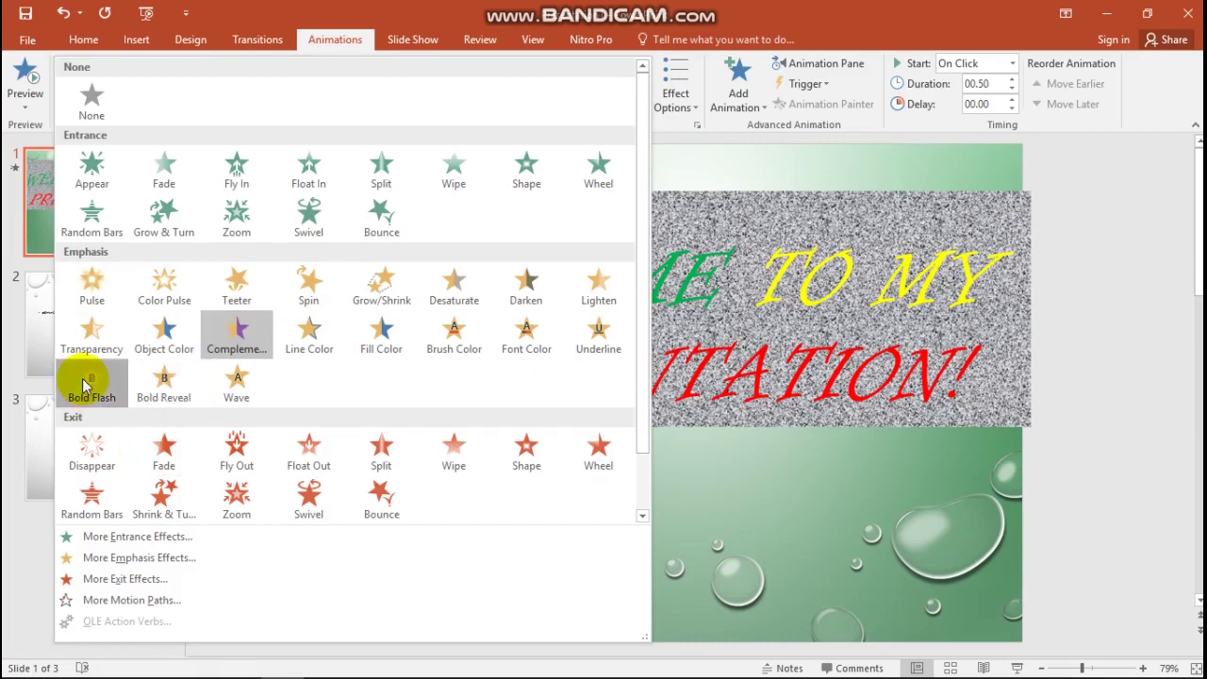
{"action": "left_click", "coordinate": [92, 381]}
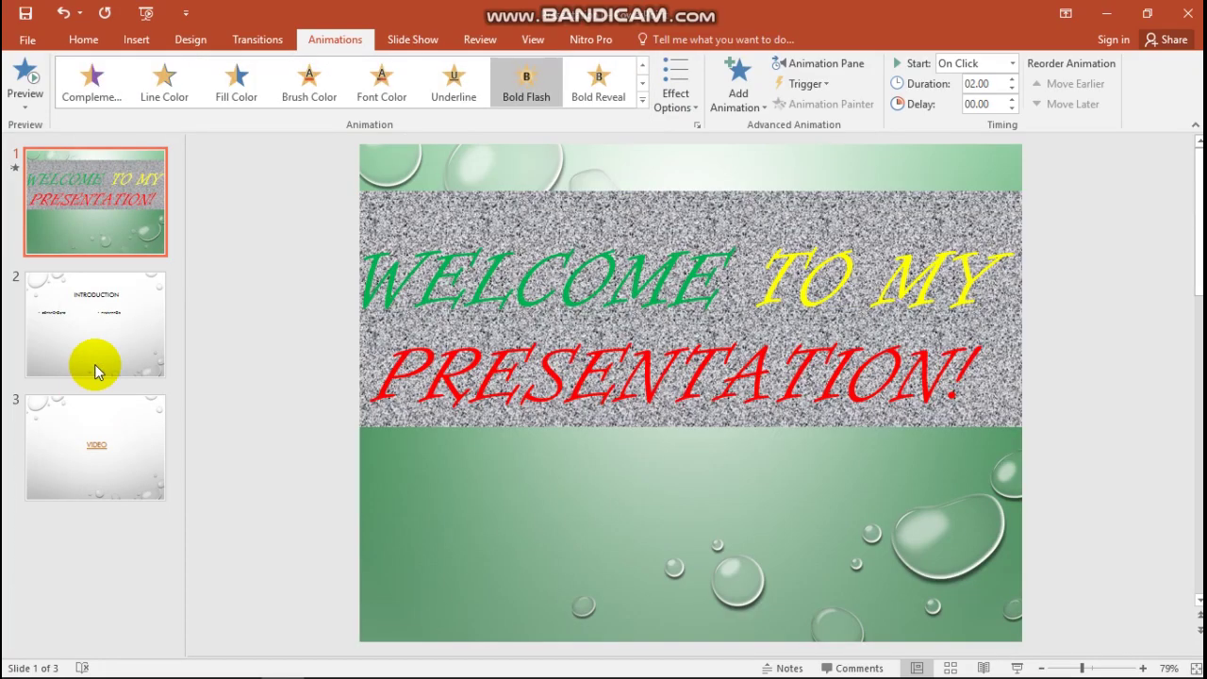
- Try Darken, Lighten and Color Pulse, then settle on the Underline emphasis effect for the title
{"action": "left_click", "coordinate": [642, 100]}
{"action": "left_click", "coordinate": [524, 280]}
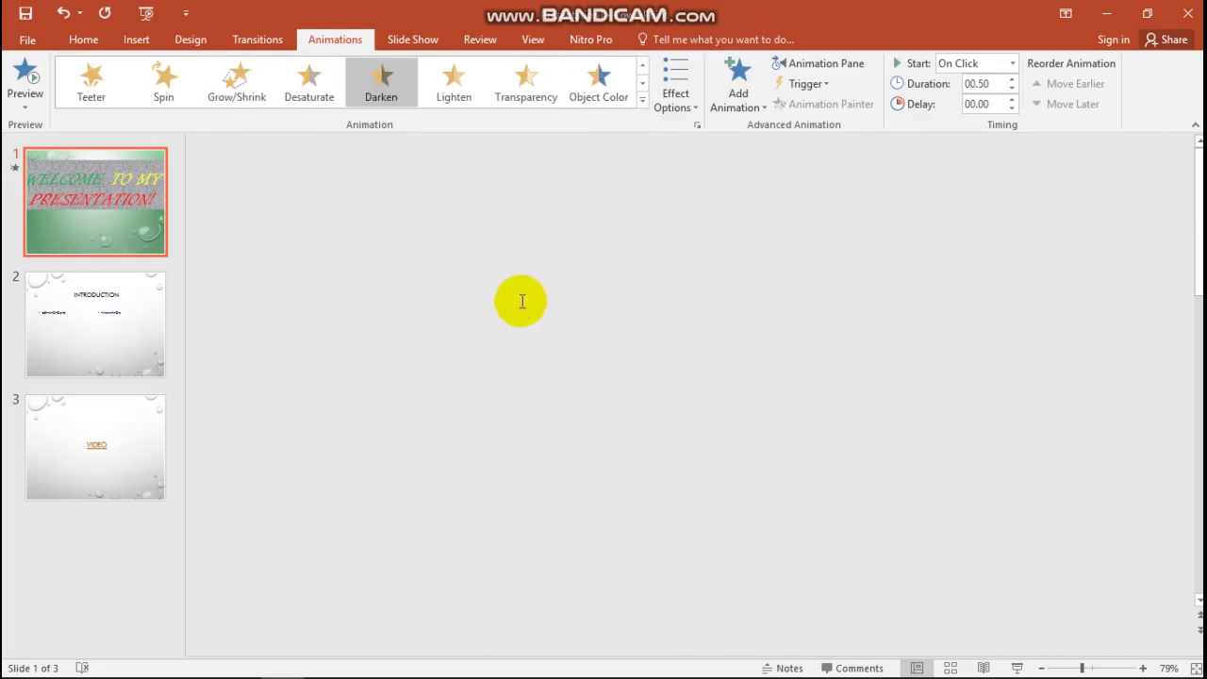
{"action": "left_click", "coordinate": [645, 98]}
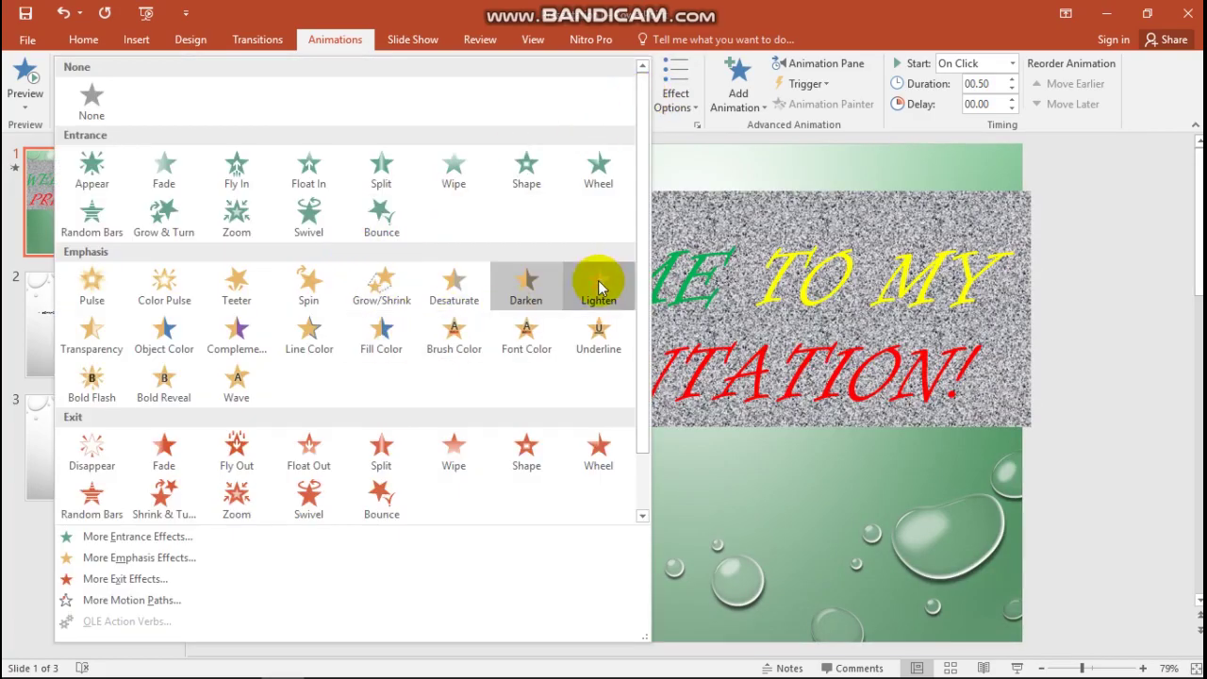
{"action": "left_click", "coordinate": [598, 281]}
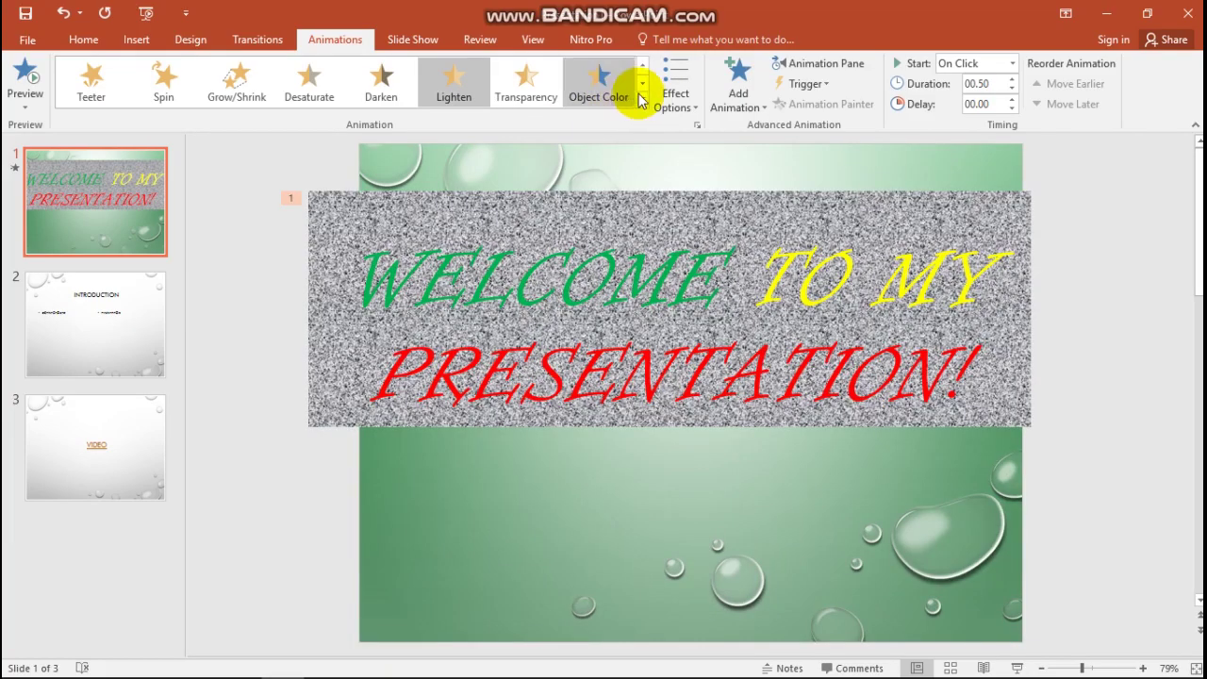
{"action": "left_click", "coordinate": [642, 98]}
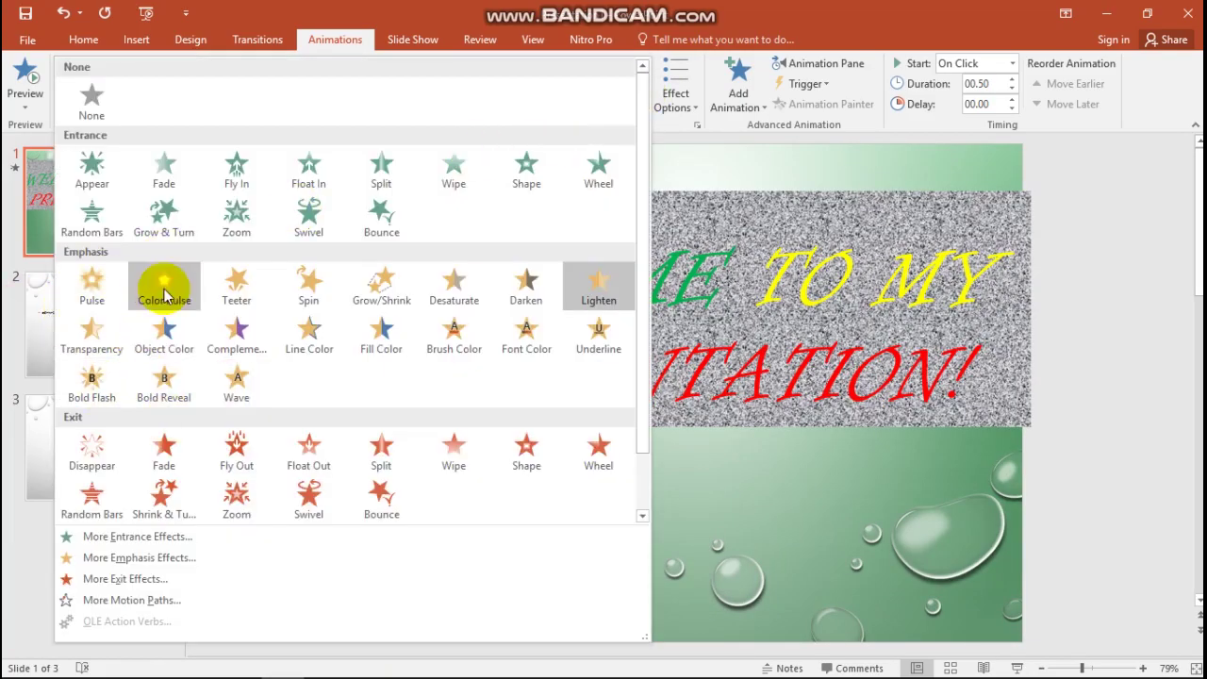
{"action": "left_click", "coordinate": [162, 281]}
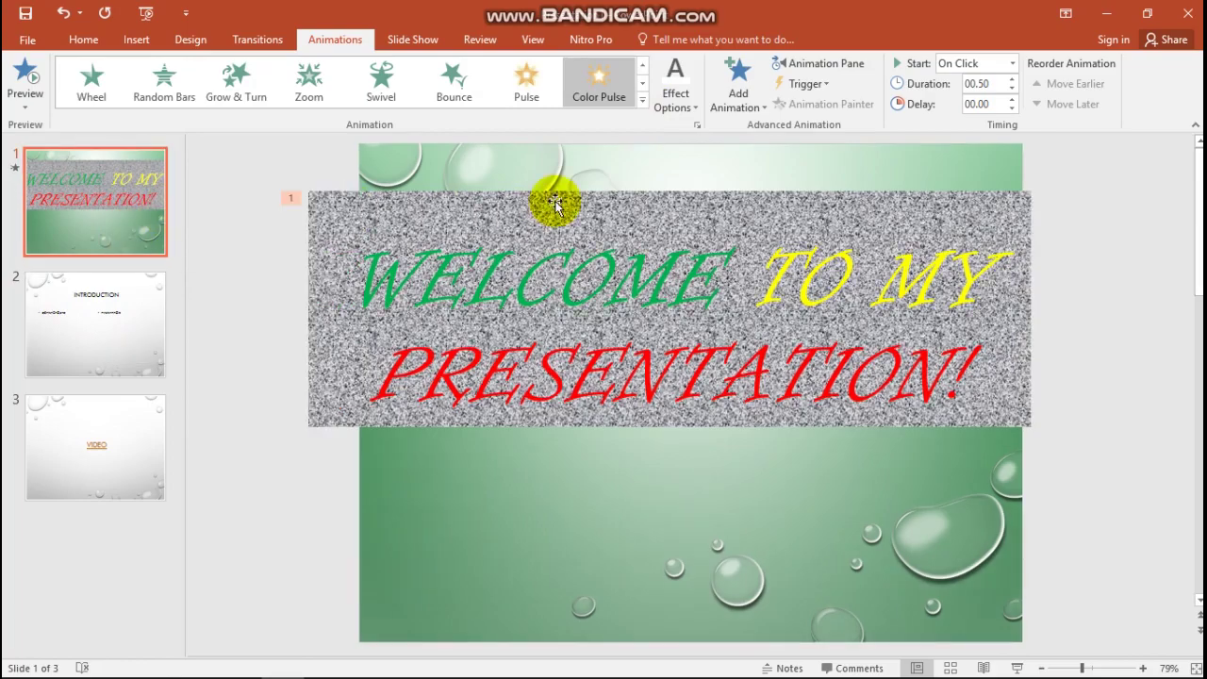
{"action": "left_click", "coordinate": [641, 101]}
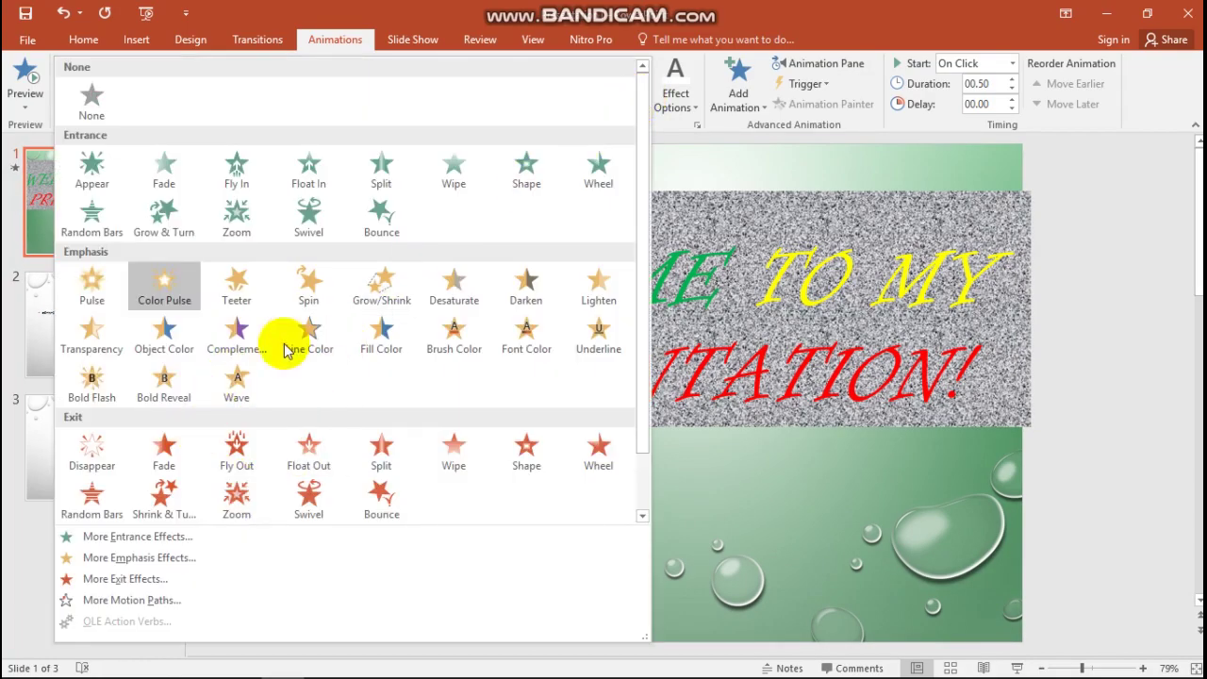
{"action": "left_click", "coordinate": [601, 337]}
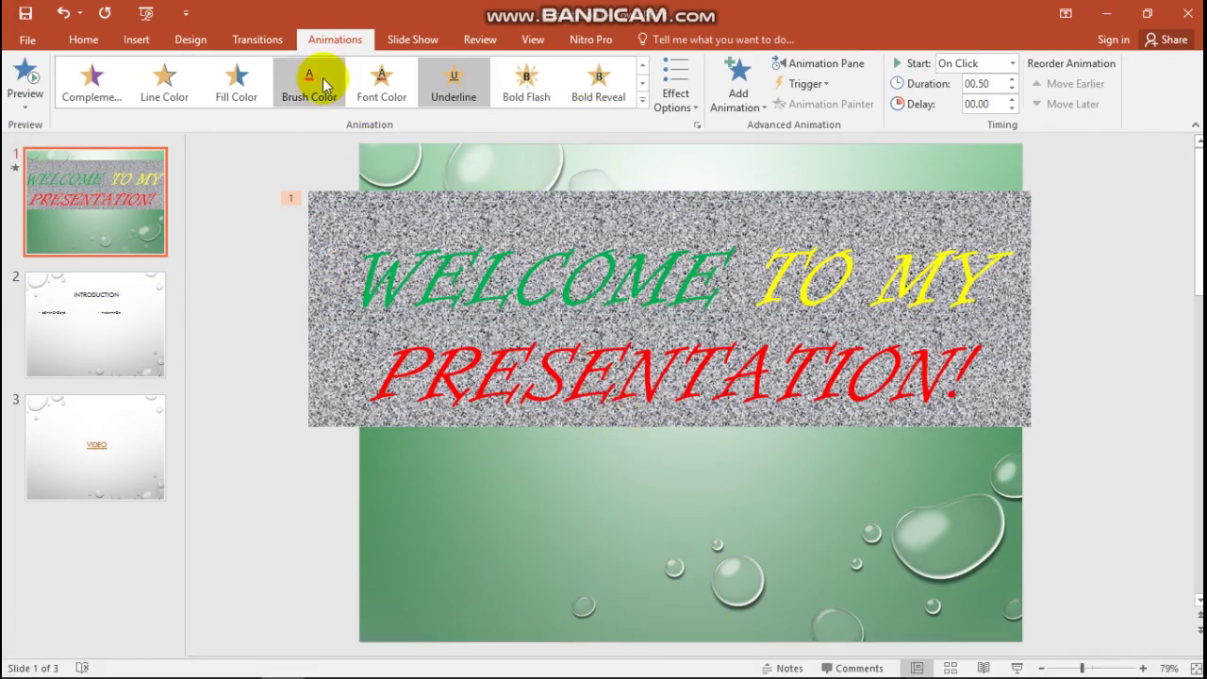
{"action": "left_click", "coordinate": [642, 98]}
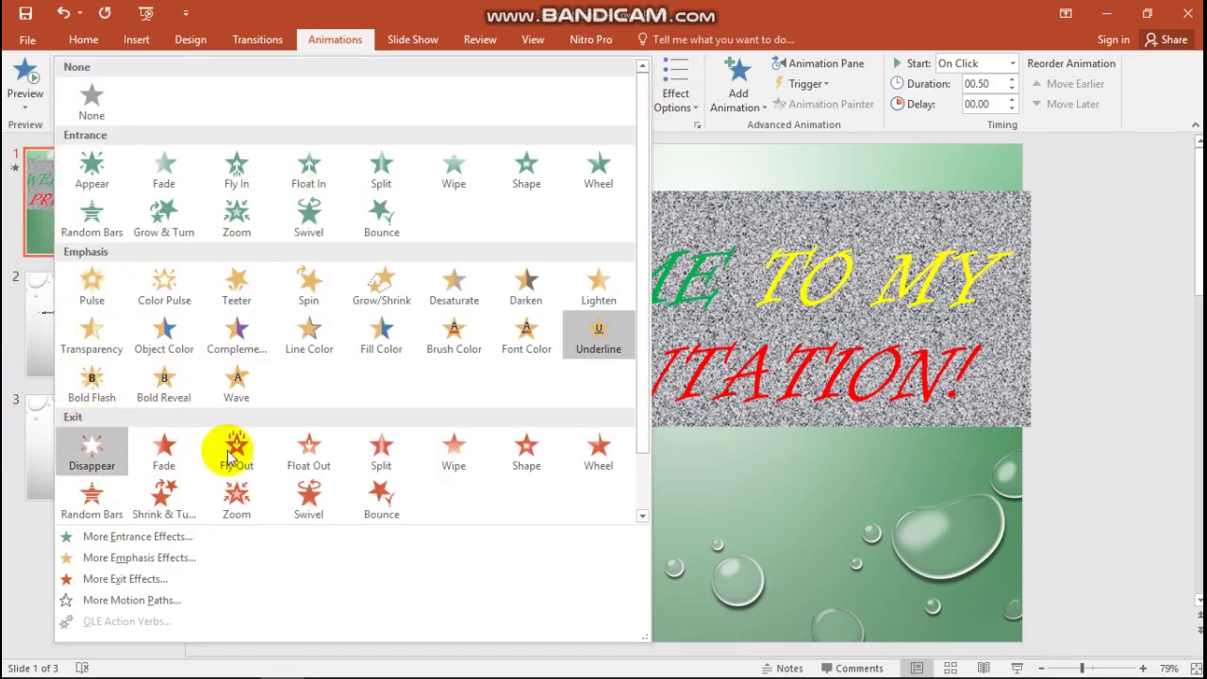
- Preview the Fade, Fly Out, Float Out, Split, Wipe and Shape effects on the title
{"action": "left_click", "coordinate": [165, 469]}
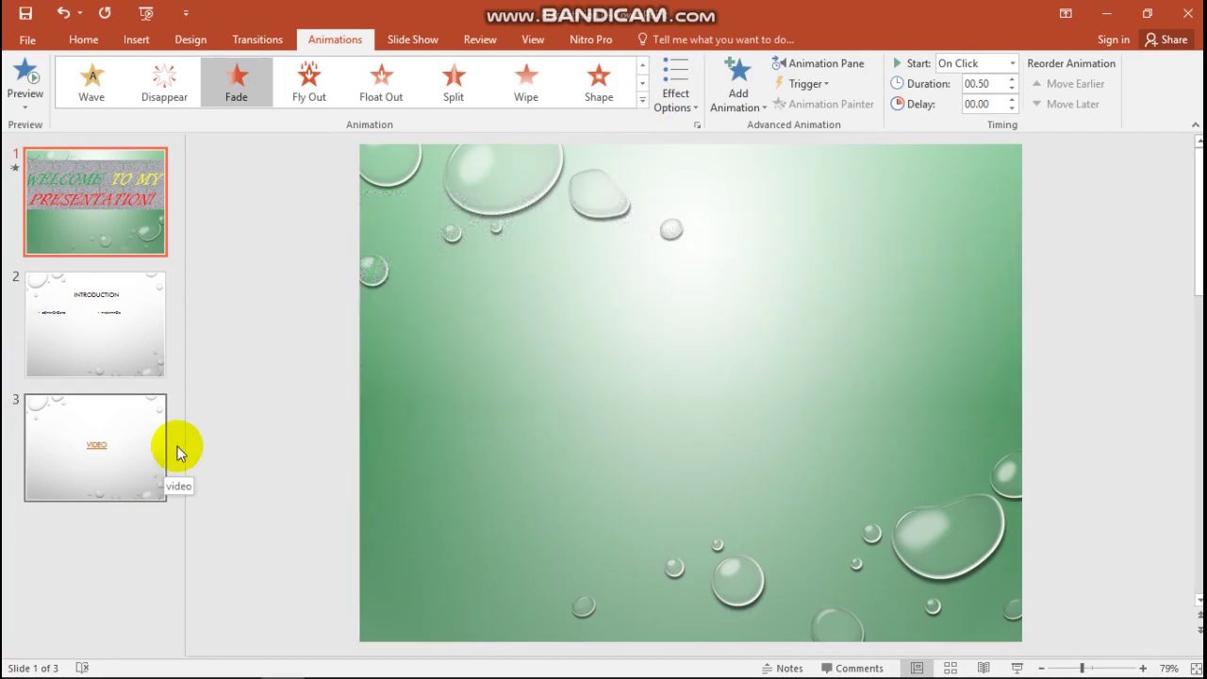
{"action": "left_click", "coordinate": [309, 94]}
{"action": "left_click", "coordinate": [378, 80]}
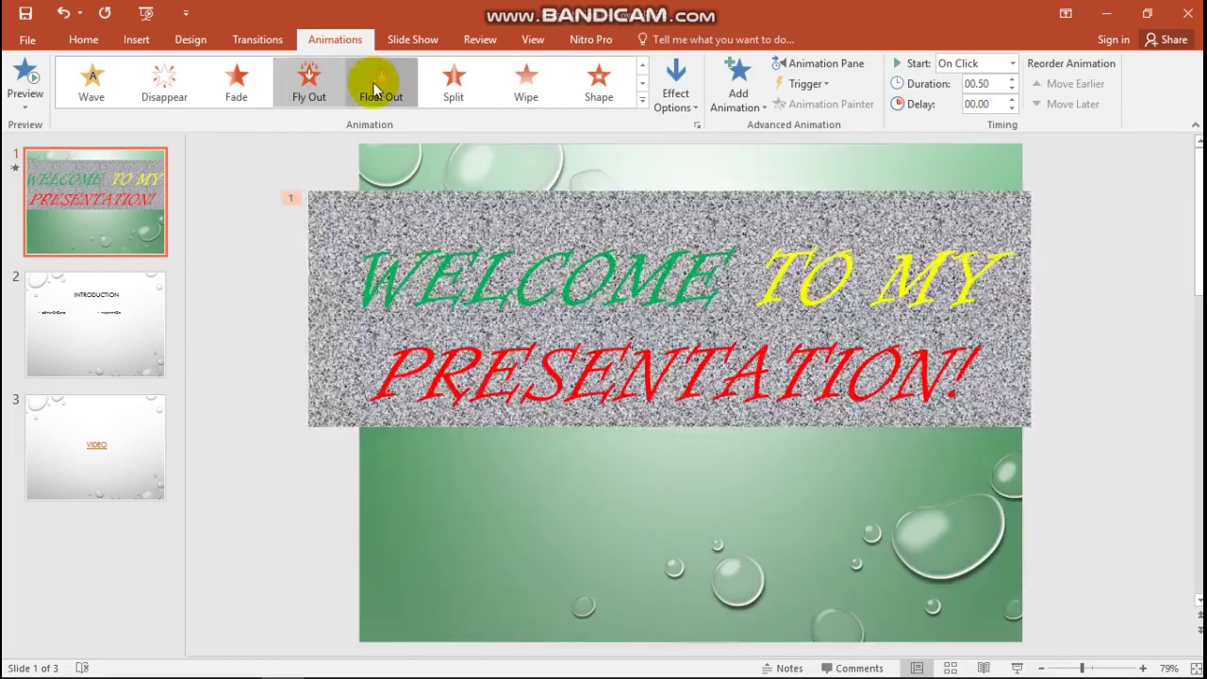
{"action": "left_click", "coordinate": [453, 81]}
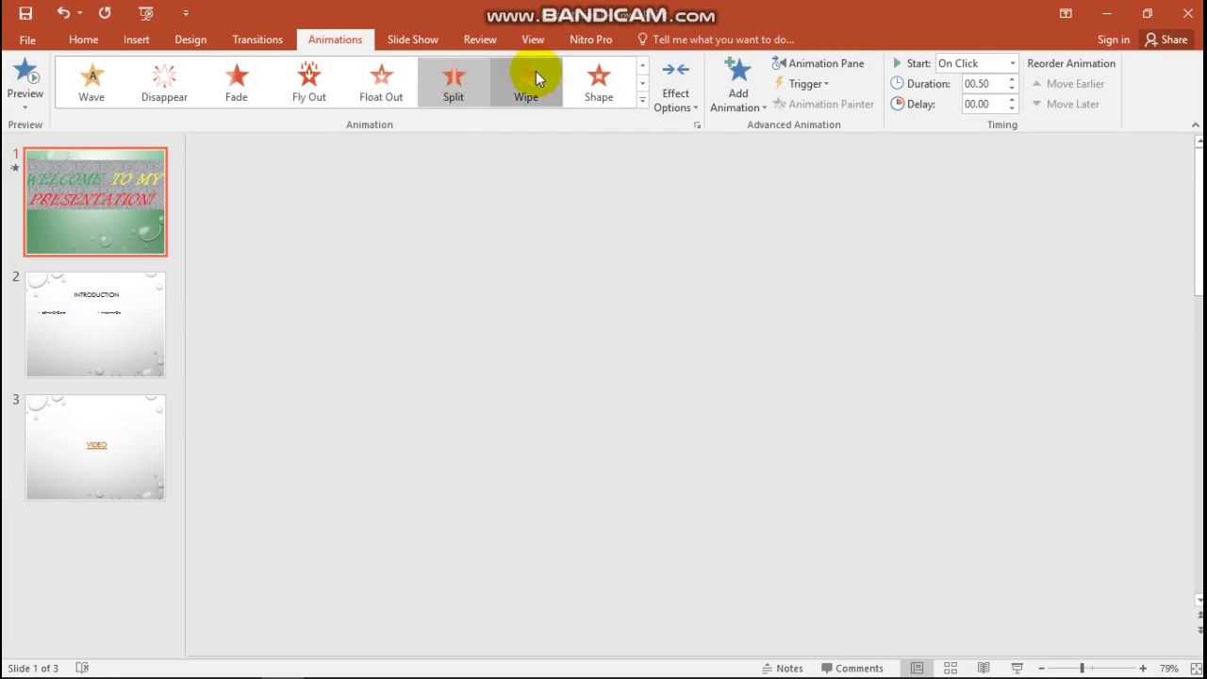
{"action": "left_click", "coordinate": [534, 78]}
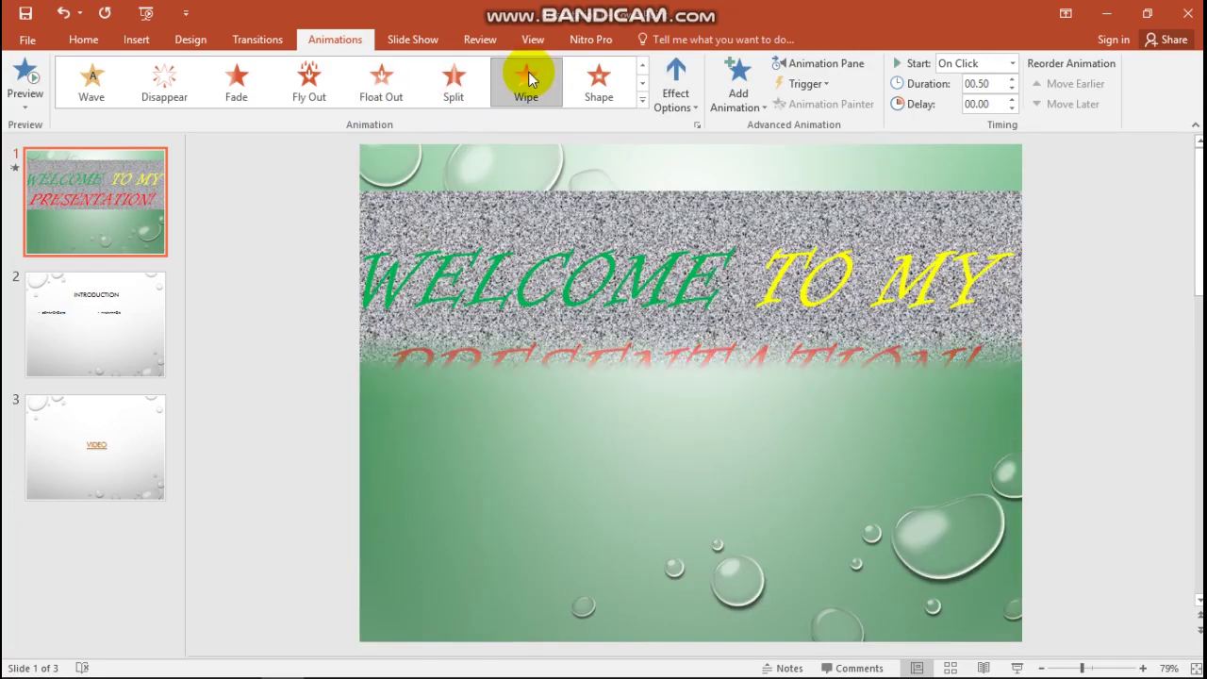
{"action": "left_click", "coordinate": [601, 85]}
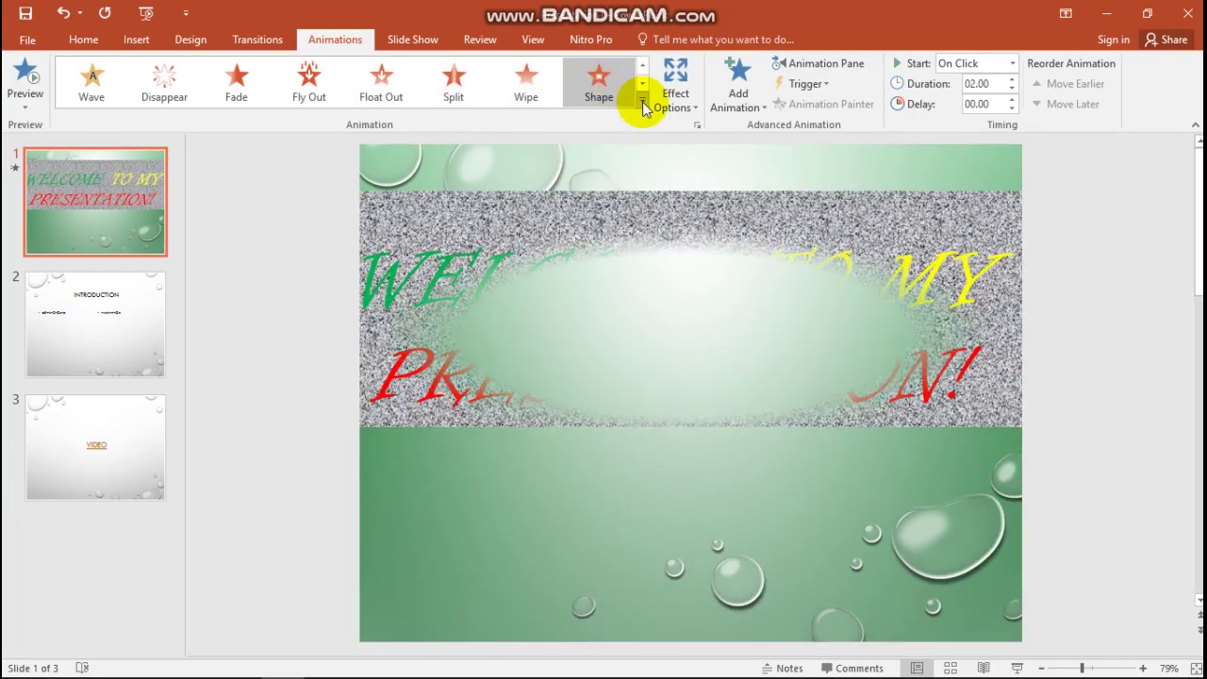
- Try Shrink & Turn, Zoom, Swivel and Lines, then give the title an Arcs motion path
{"action": "left_click", "coordinate": [641, 100]}
{"action": "left_click", "coordinate": [164, 514]}
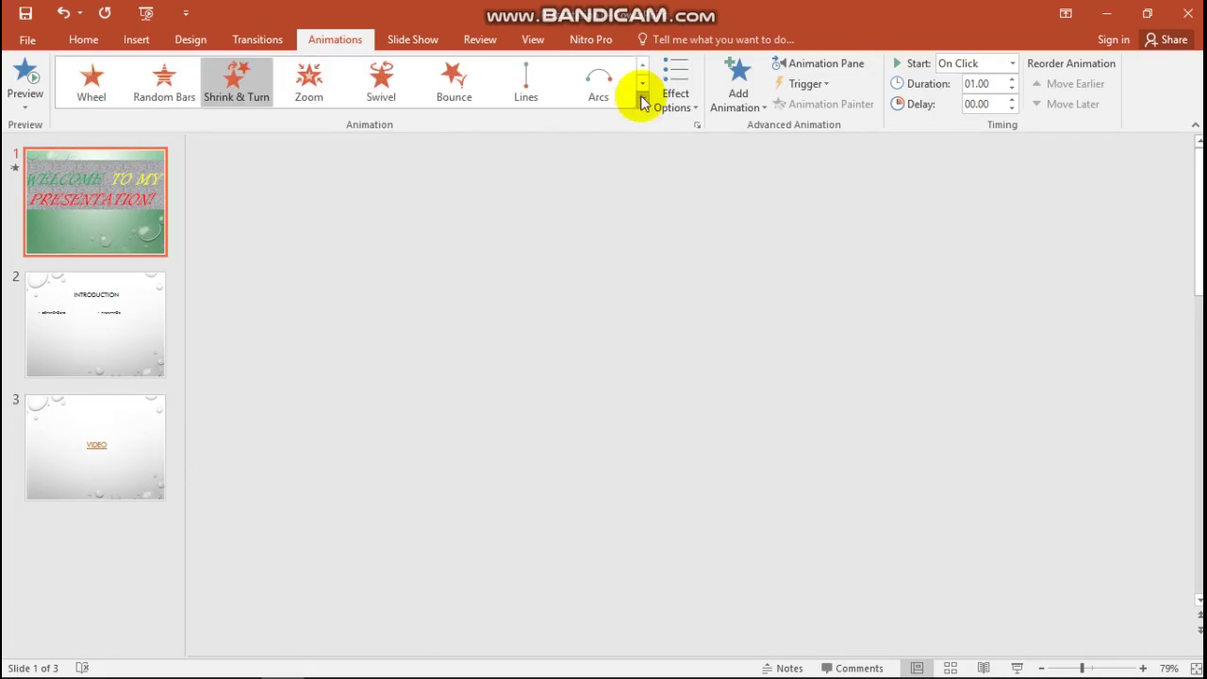
{"action": "left_click", "coordinate": [641, 101]}
{"action": "left_click", "coordinate": [237, 507]}
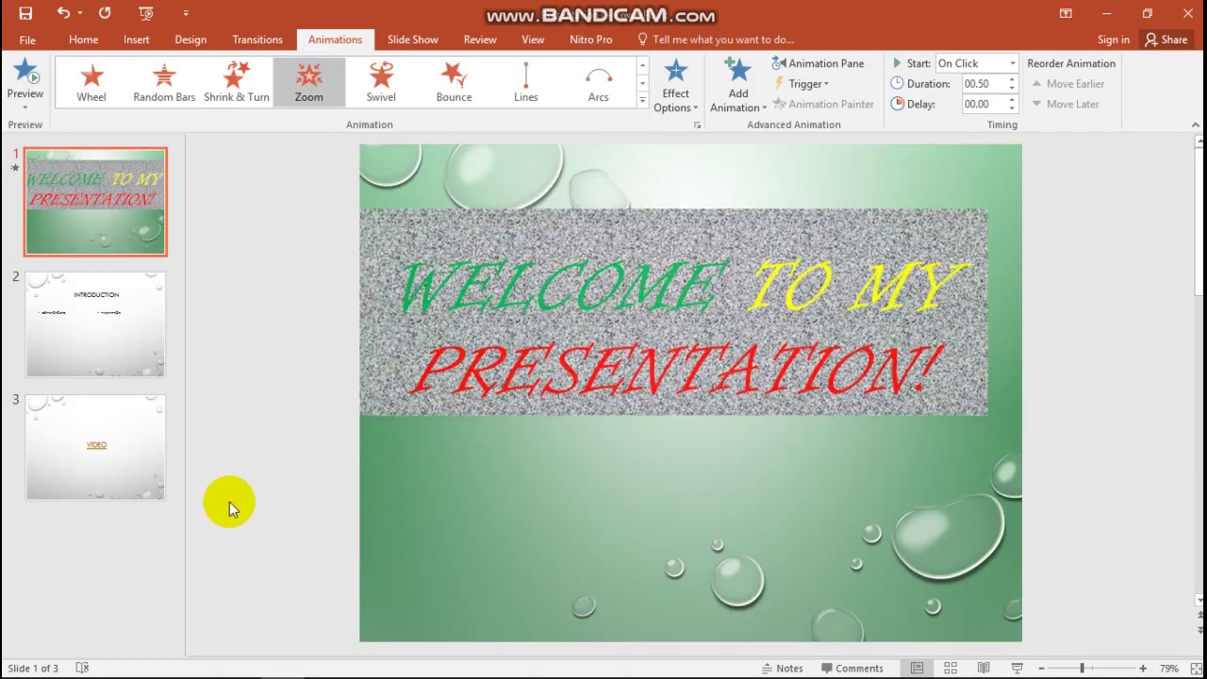
{"action": "left_click", "coordinate": [641, 101]}
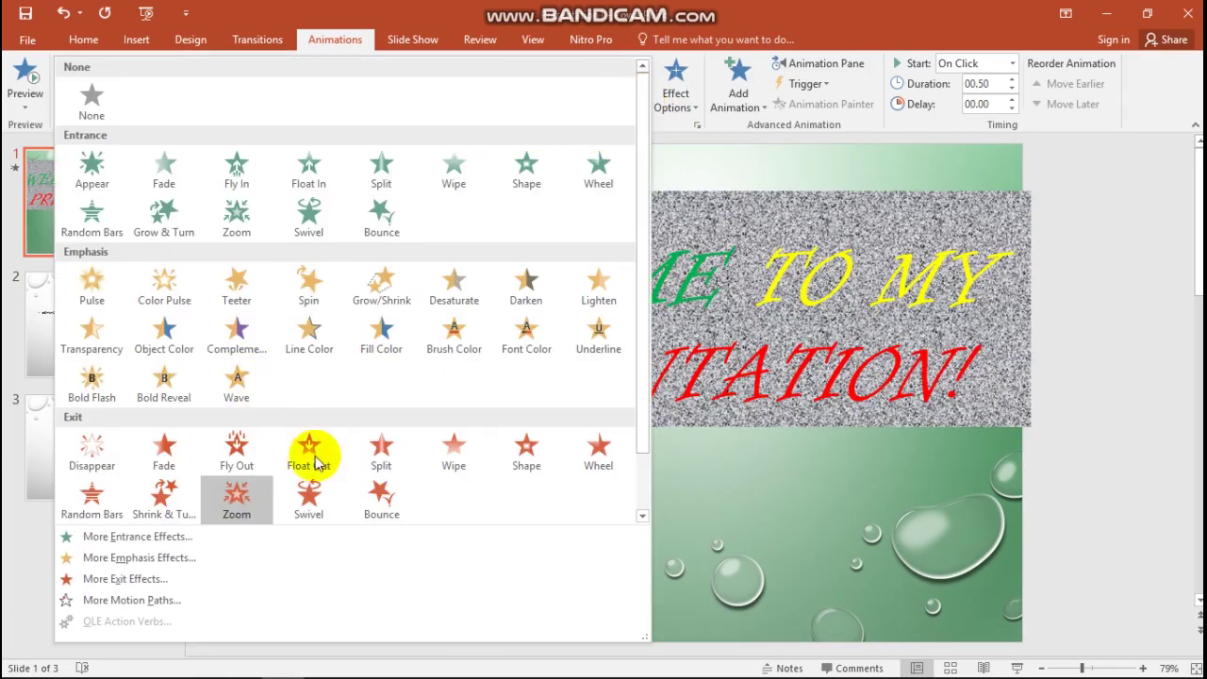
{"action": "left_click", "coordinate": [330, 509]}
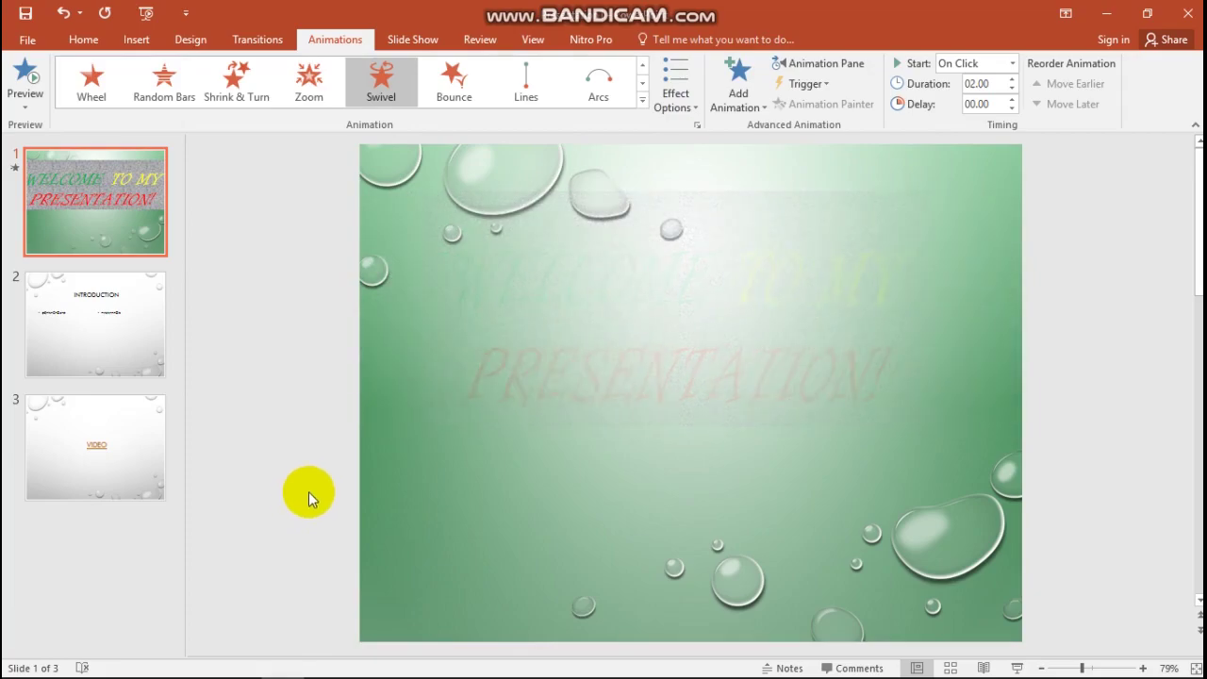
{"action": "left_click", "coordinate": [517, 83]}
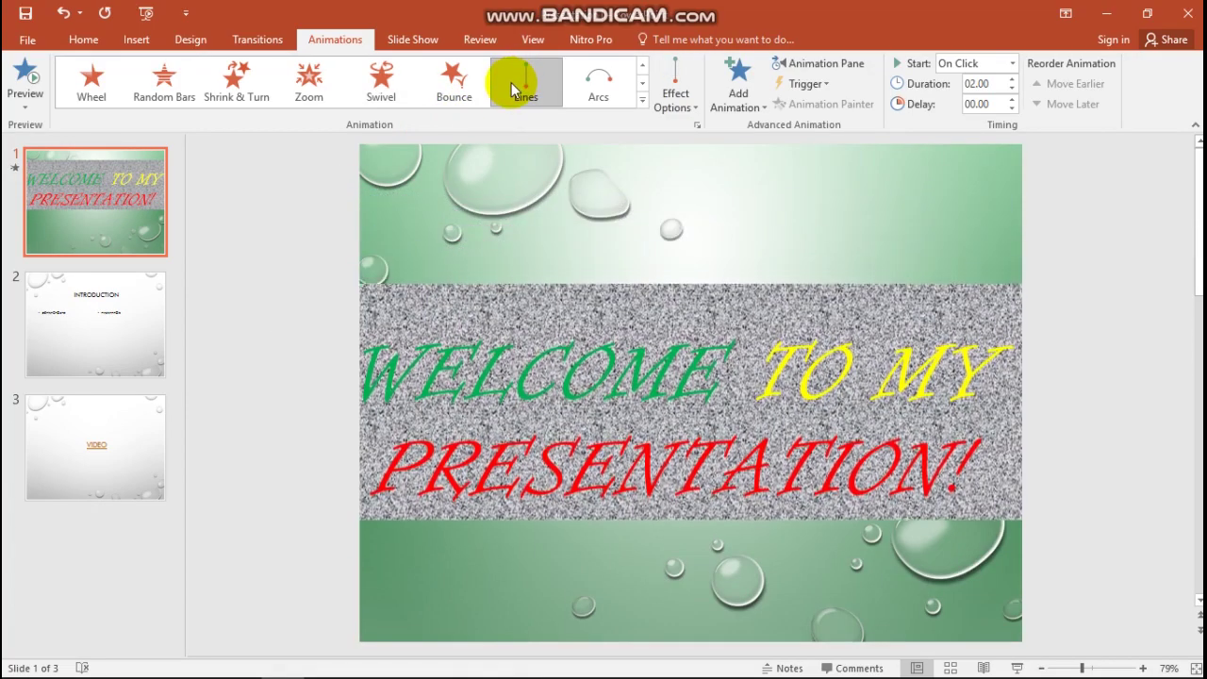
{"action": "left_click", "coordinate": [591, 94]}
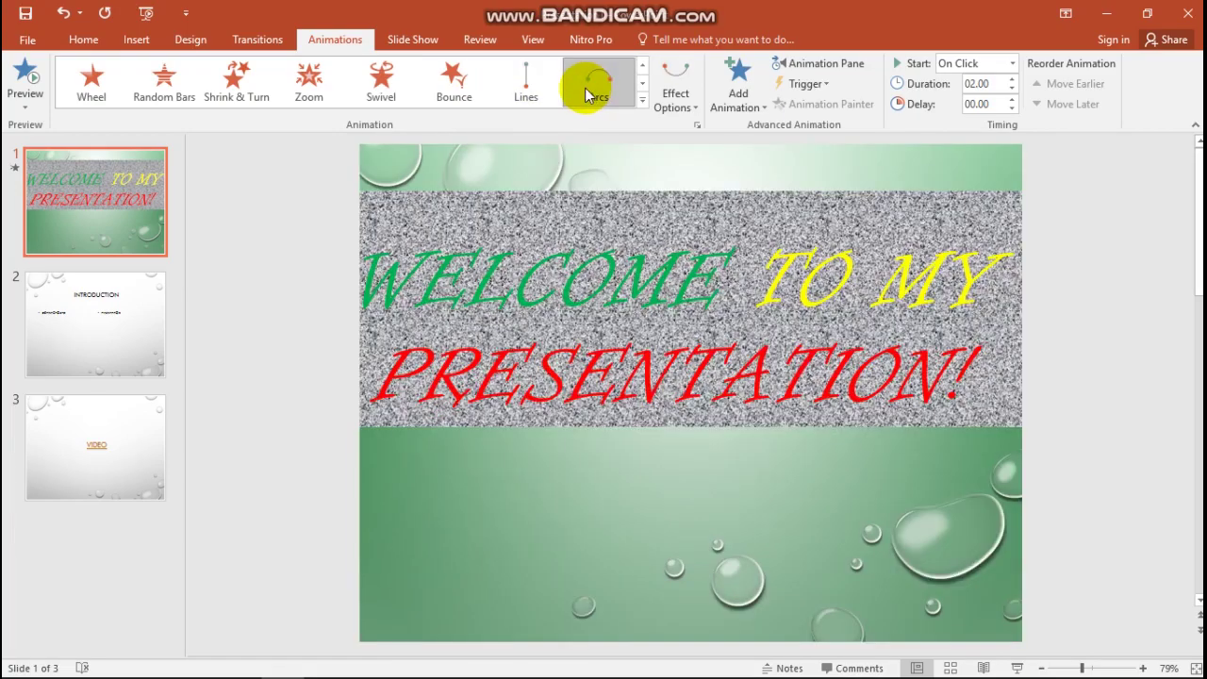
{"action": "left_click", "coordinate": [644, 102]}
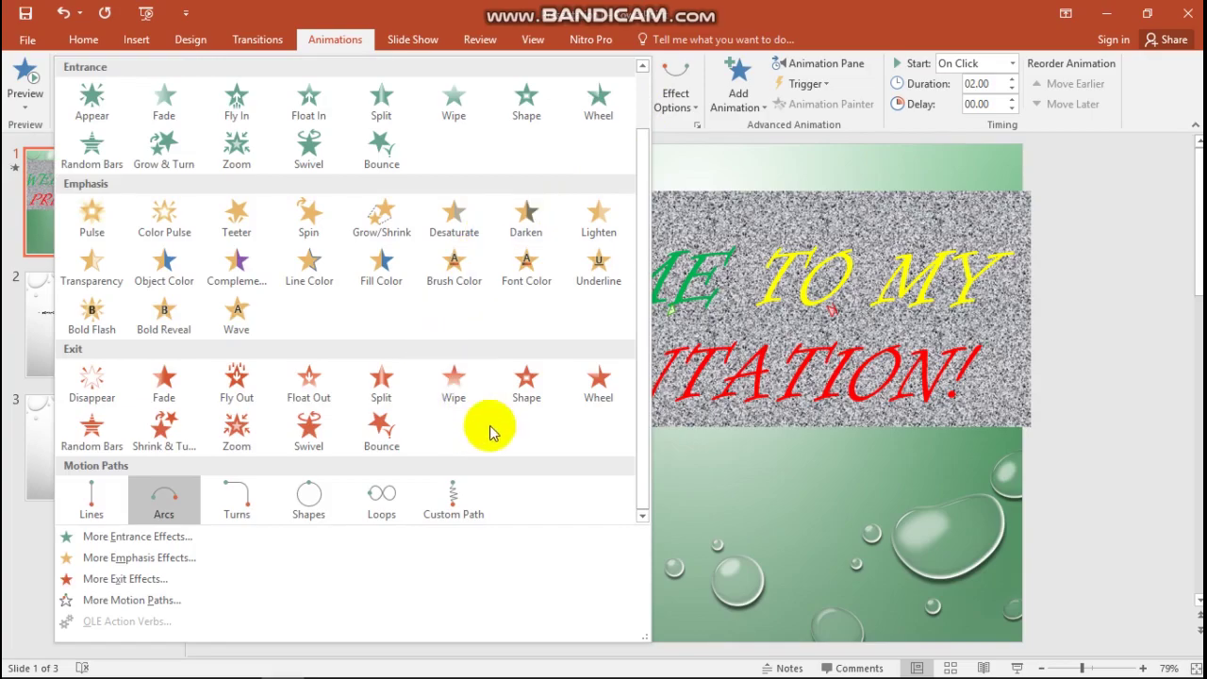
- Try the Turns path, then give the title a 10.00-second Swivel exit and recheck the outline
{"action": "left_click", "coordinate": [231, 498]}
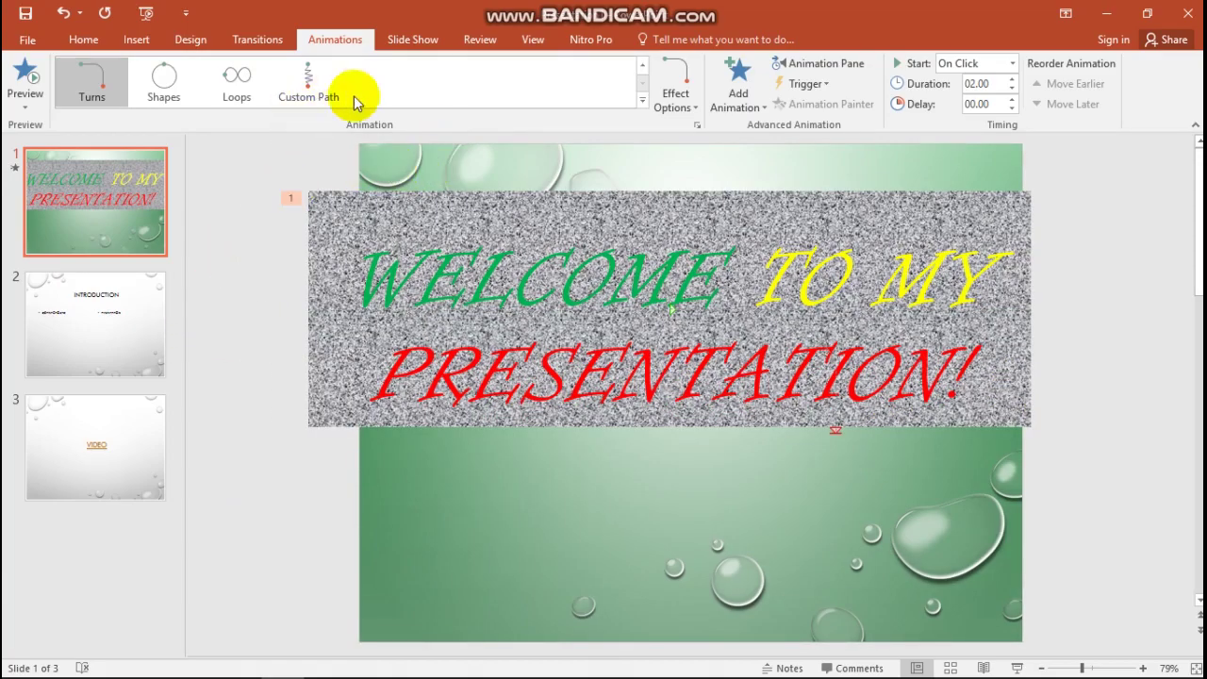
{"action": "left_click", "coordinate": [645, 103]}
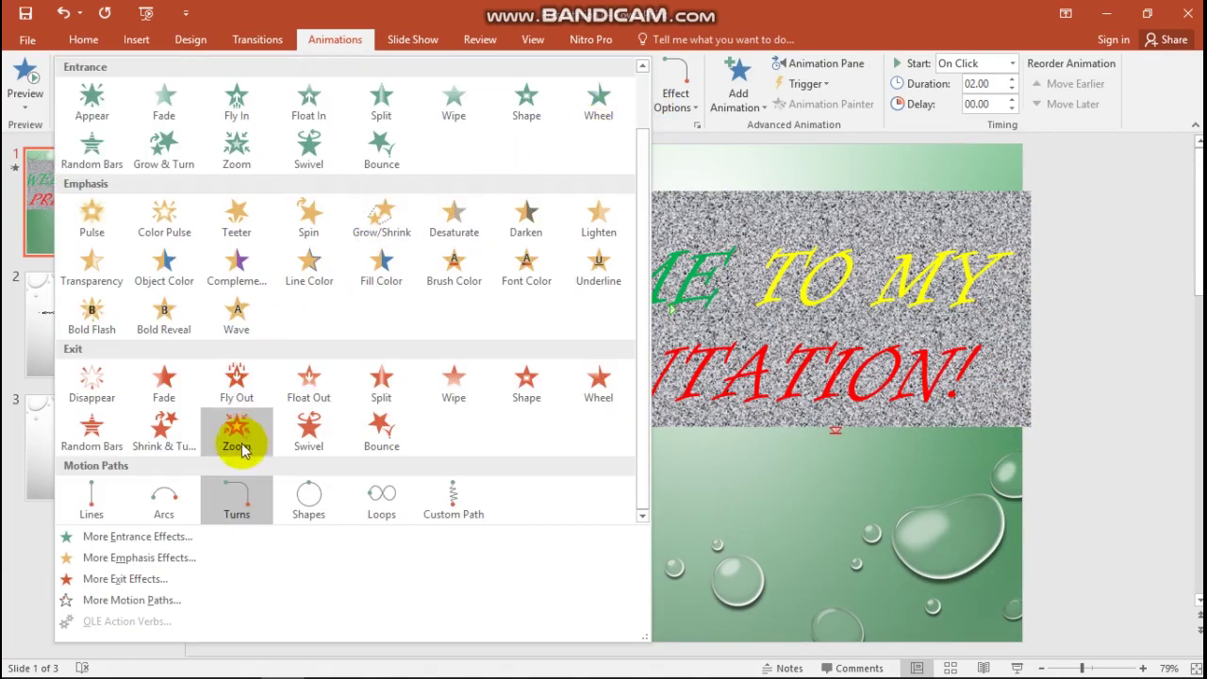
{"action": "left_click", "coordinate": [302, 444]}
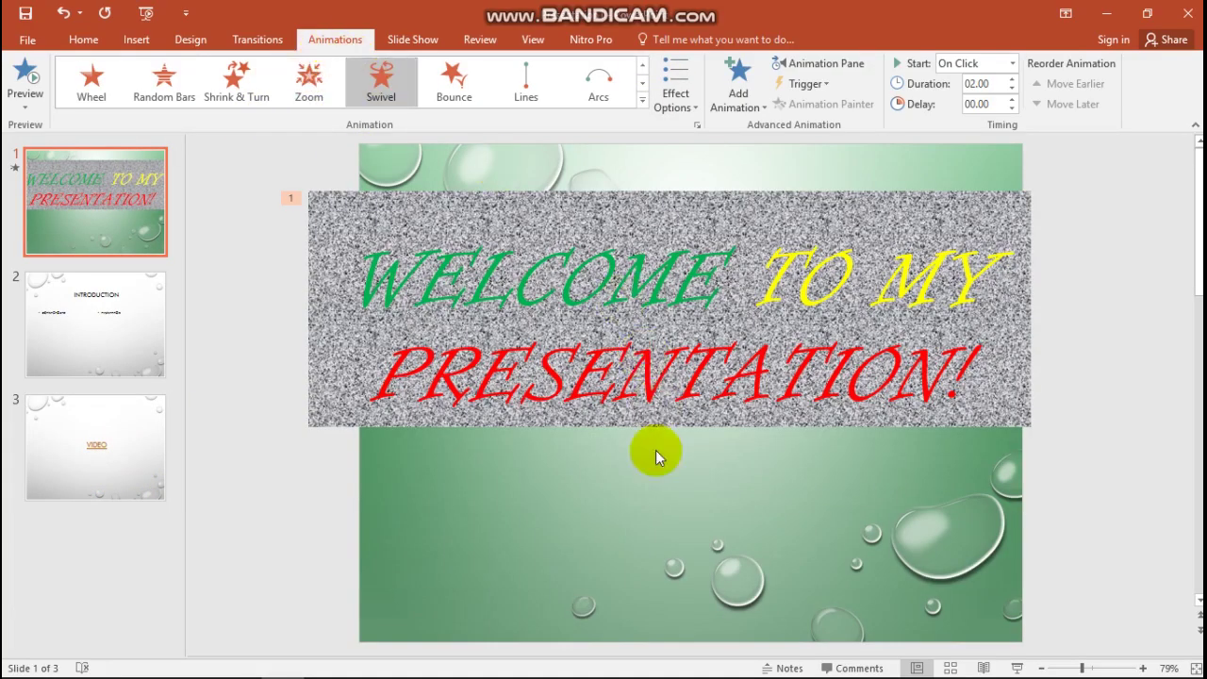
{"action": "left_click", "coordinate": [399, 255]}
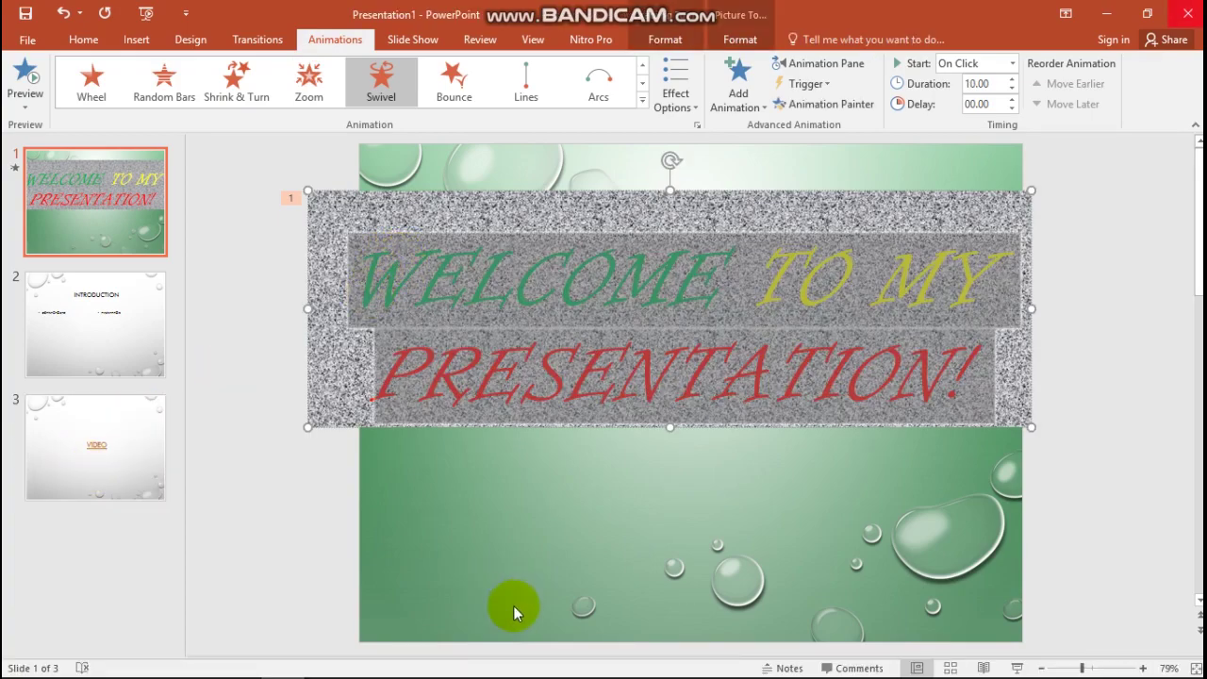
{"action": "left_click", "coordinate": [717, 663]}
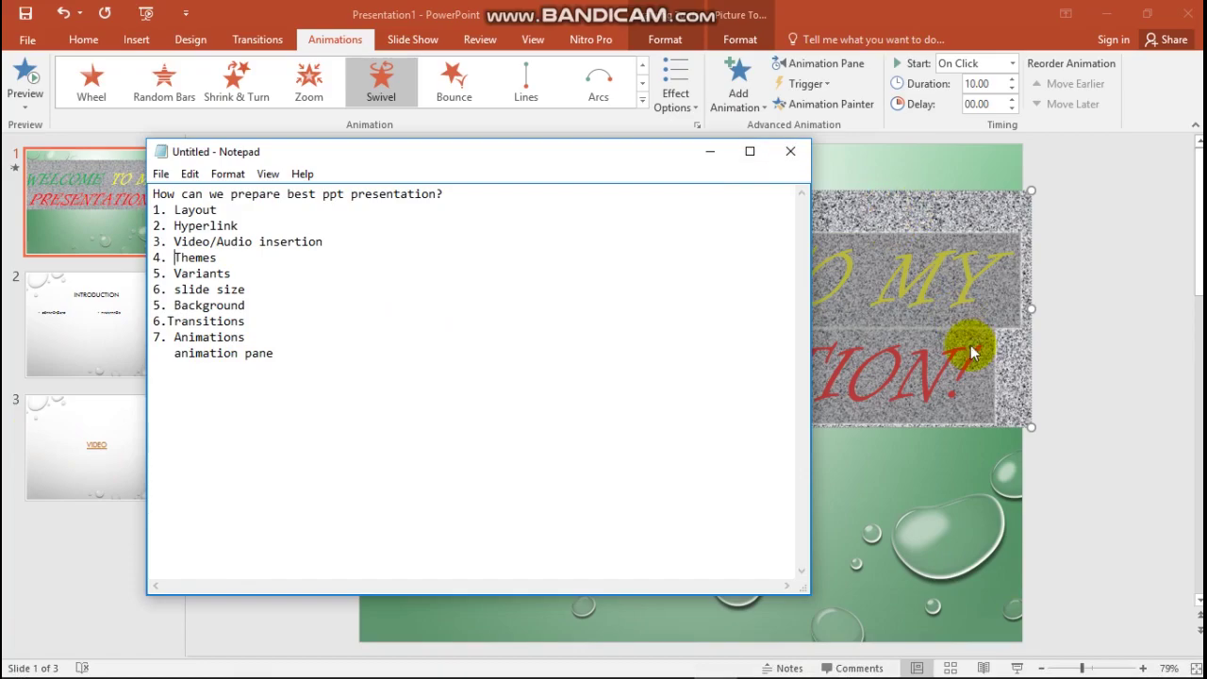
{"action": "left_click", "coordinate": [898, 502]}
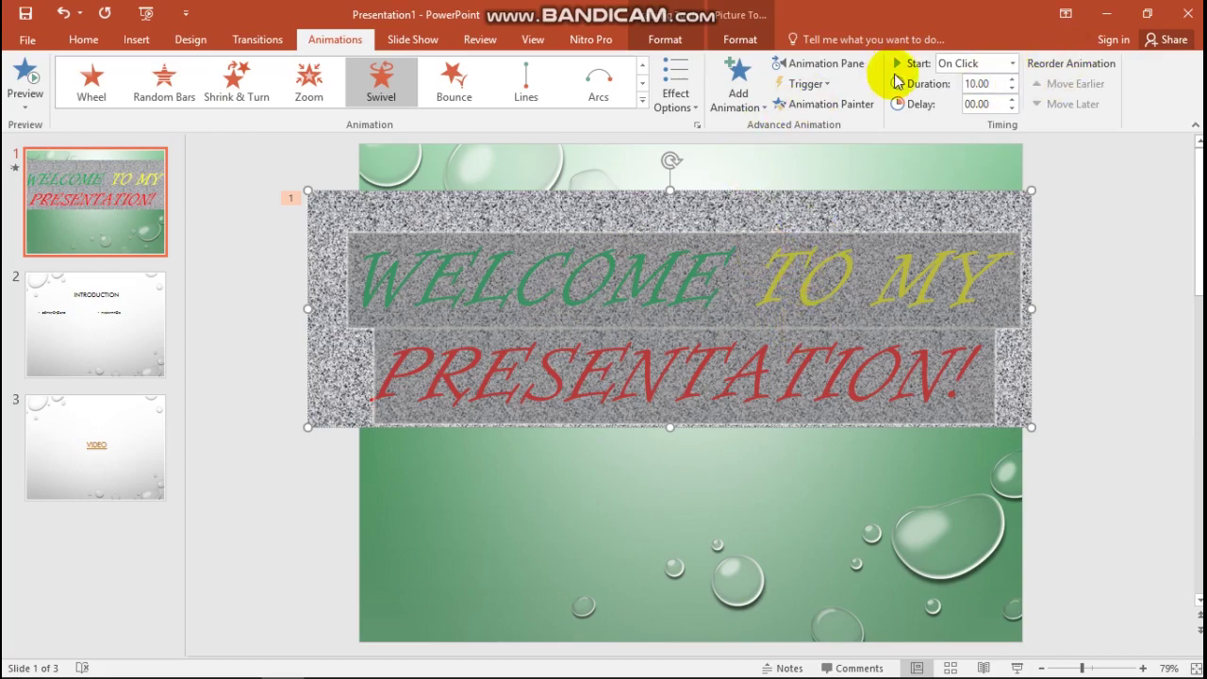
{"action": "left_click", "coordinate": [1012, 64]}
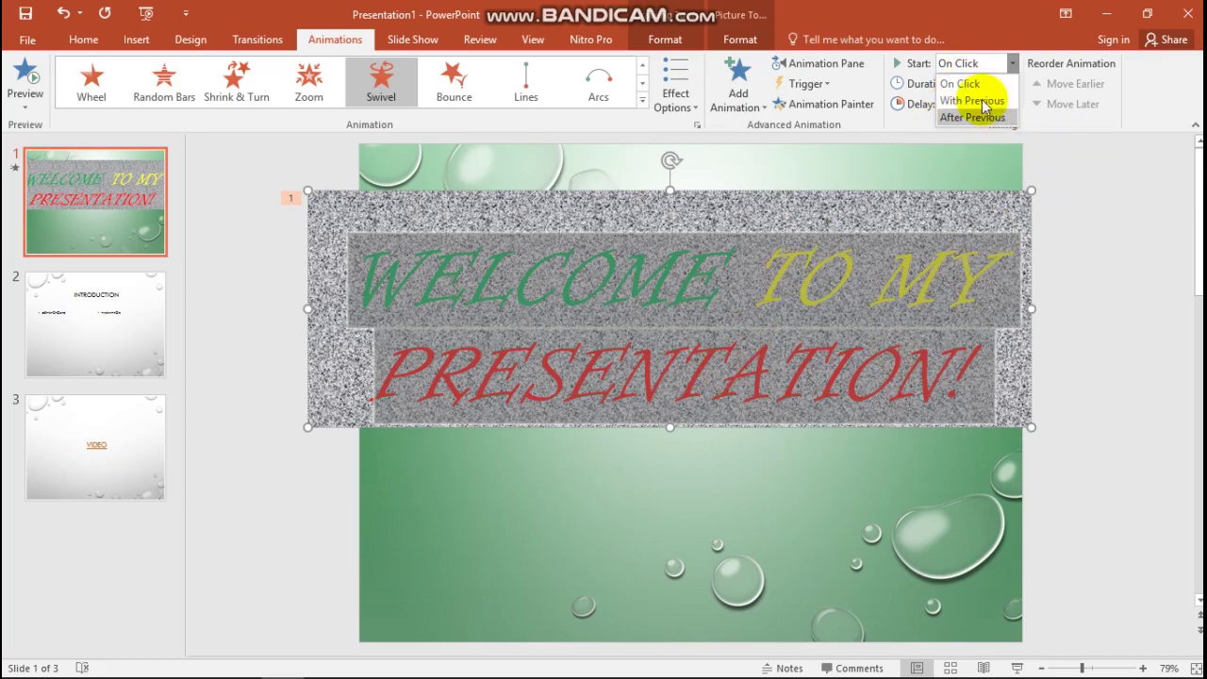
{"action": "left_click", "coordinate": [1013, 63]}
{"action": "left_click", "coordinate": [1013, 63]}
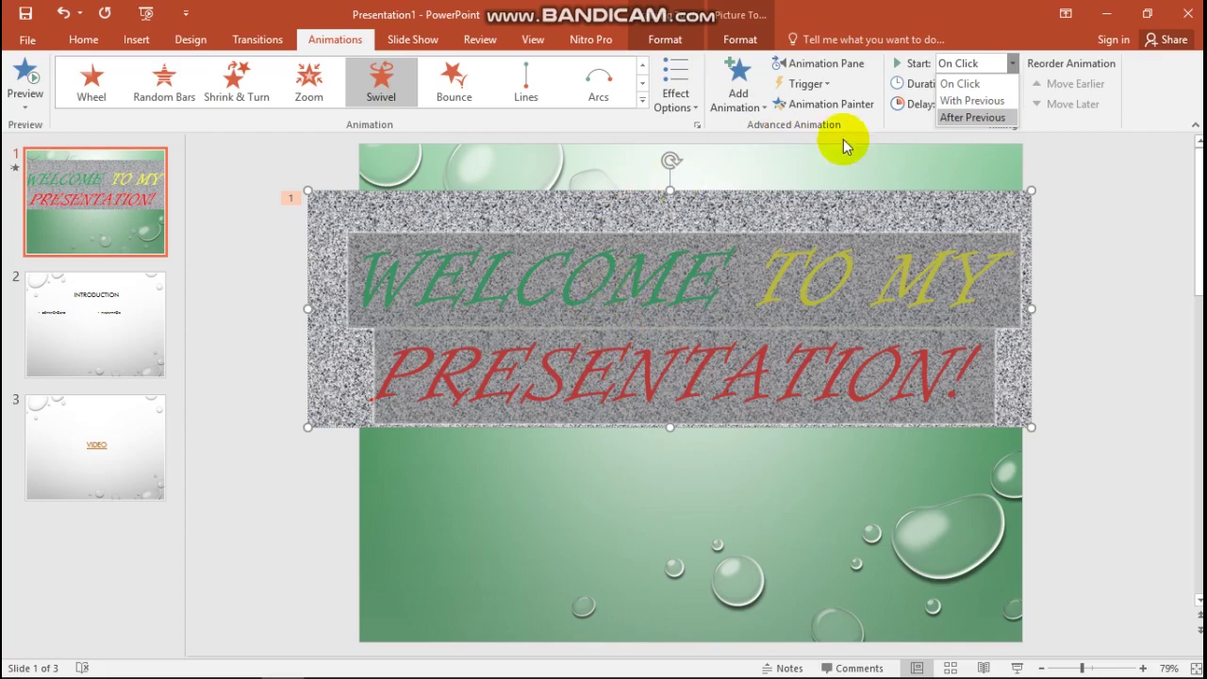
{"action": "key", "text": "Escape"}
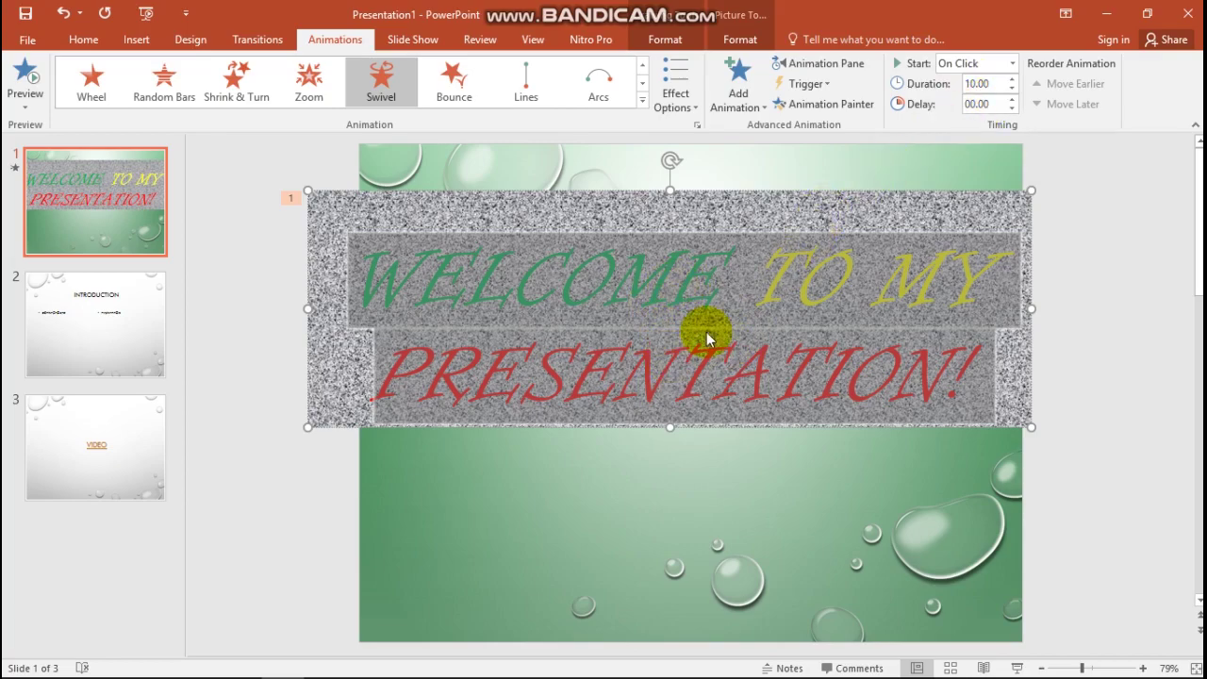
{"action": "left_click", "coordinate": [985, 104]}
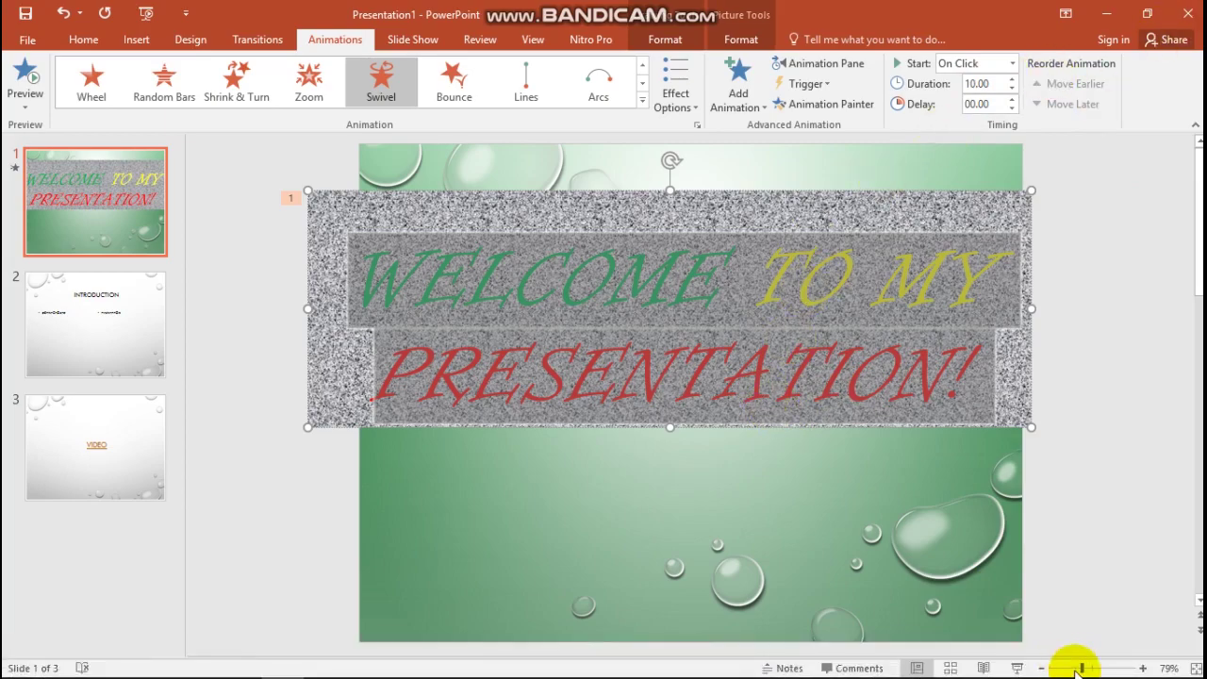
- Run the slide show from slide 1, play the title's Swivel exit, advance to INTRODUCTION, and end the show
{"action": "left_click", "coordinate": [1015, 667]}
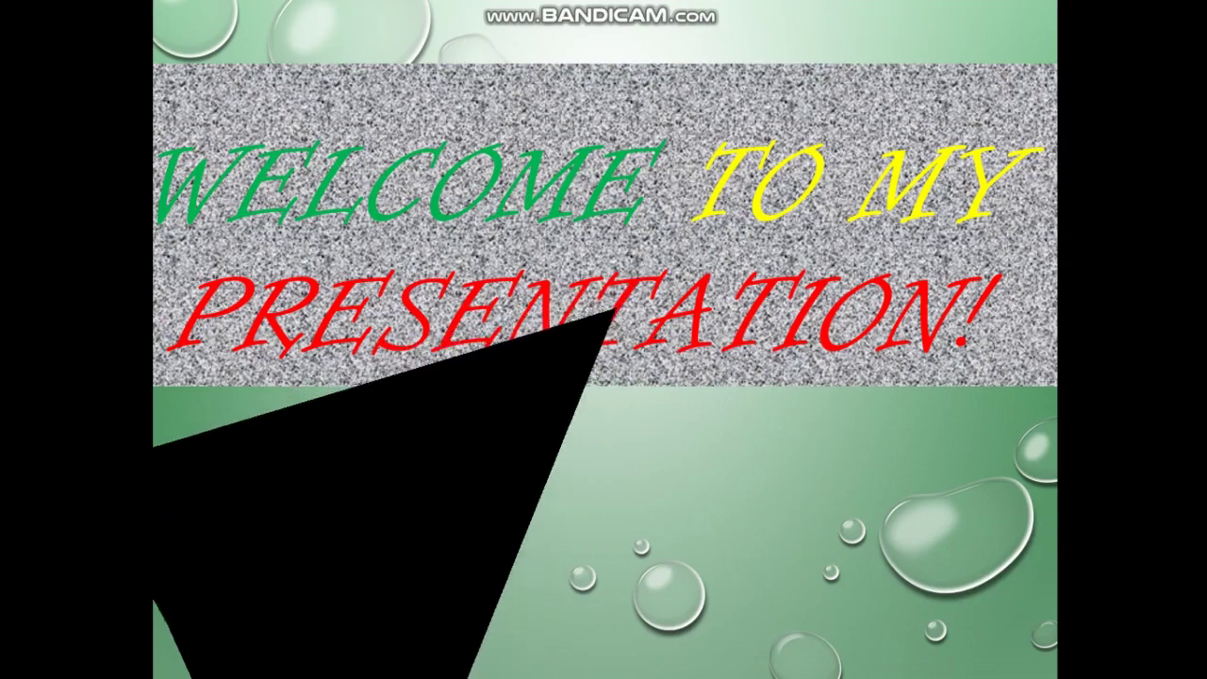
{"action": "left_click", "coordinate": [503, 381]}
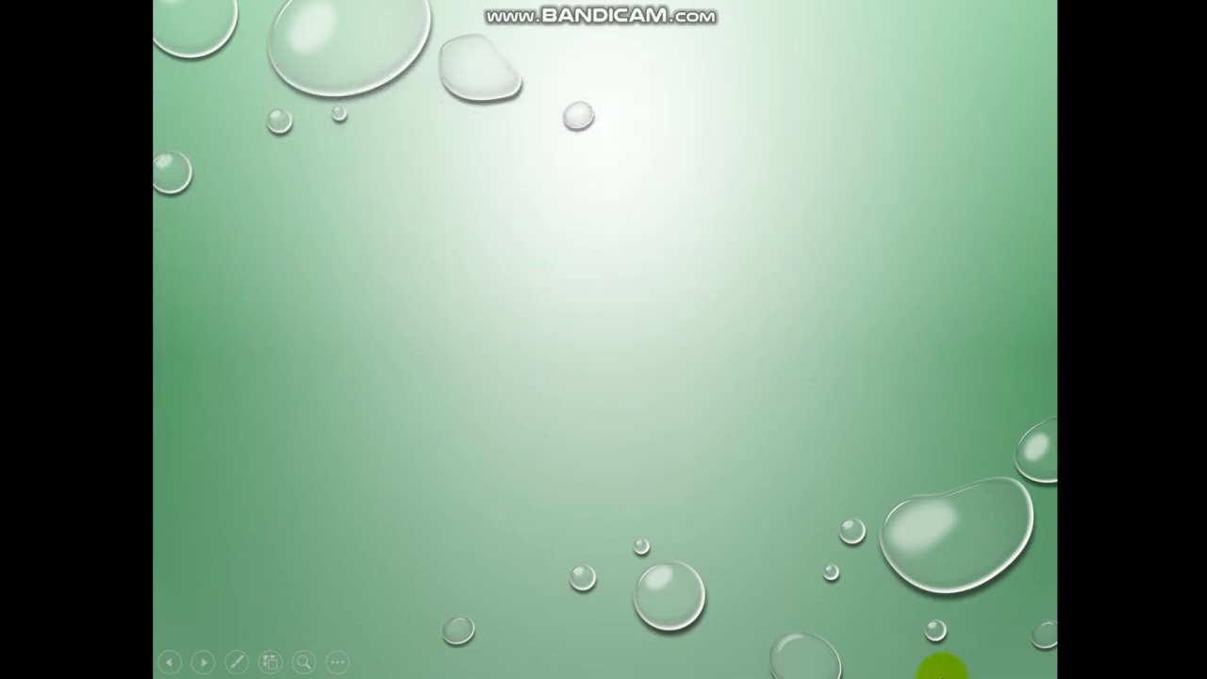
{"action": "left_click", "coordinate": [941, 671]}
{"action": "right_click", "coordinate": [874, 412]}
{"action": "left_click", "coordinate": [933, 653]}
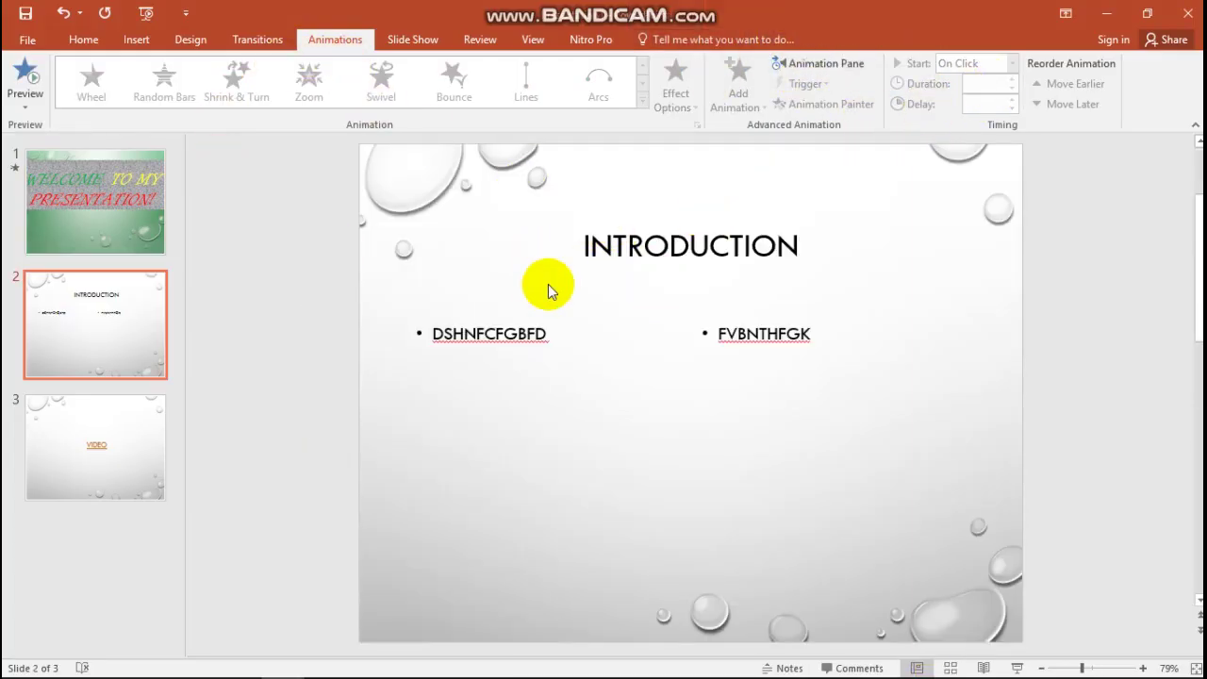
- Go back from the INTRODUCTION slide to the title slide with Page Up
{"action": "key", "text": "Page_Up"}
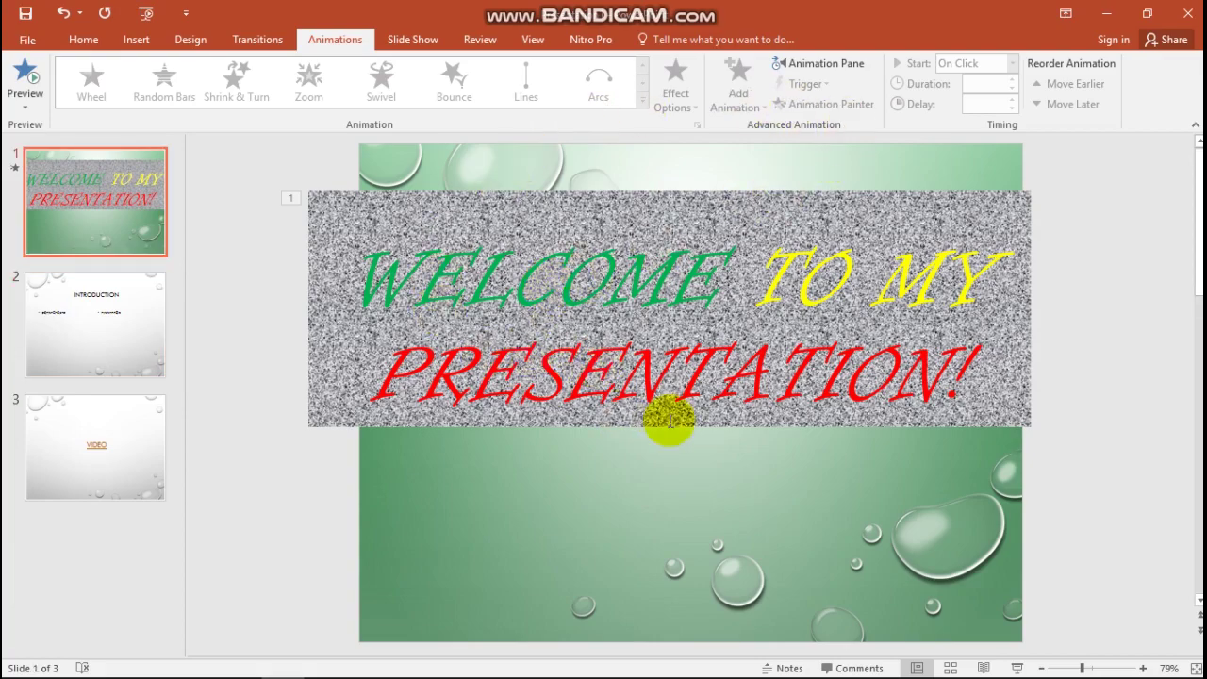